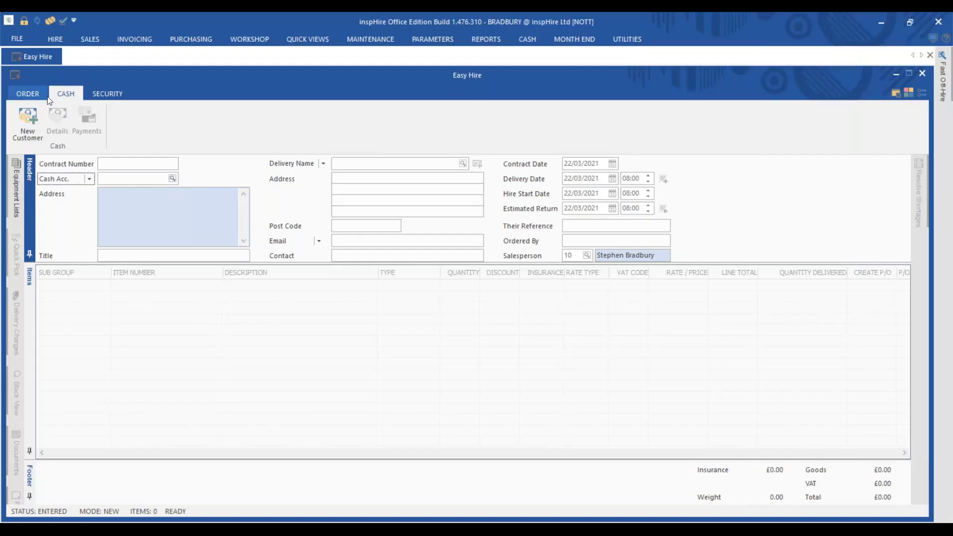
Step: Abandon the New Customer form and pick the matching cash customer via a name search in Cash Acc
{"action": "left_click", "coordinate": [37, 128]}
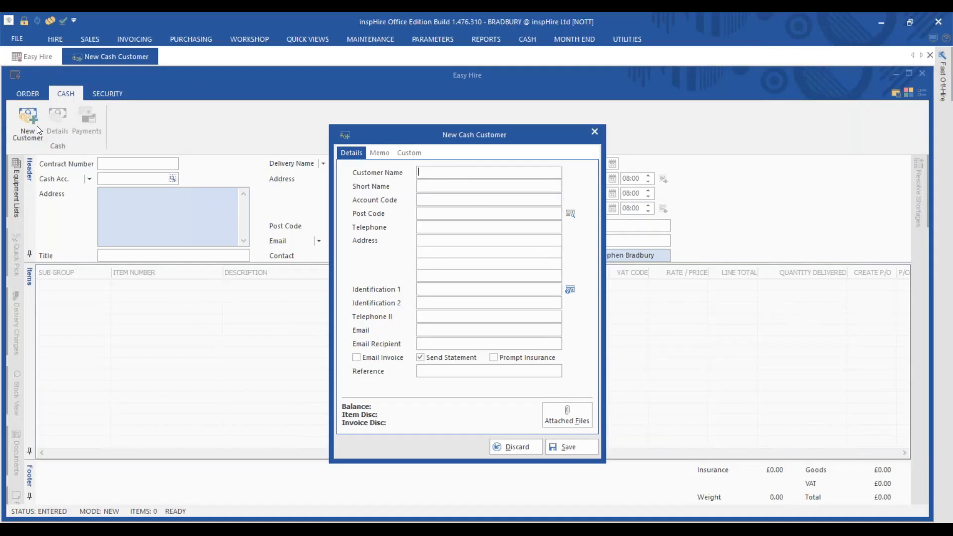
{"action": "left_click", "coordinate": [594, 132]}
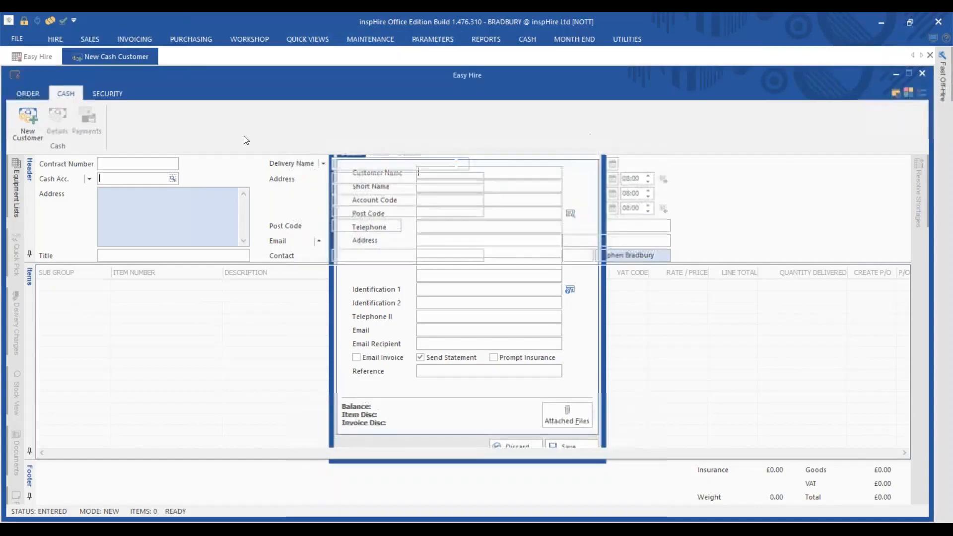
{"action": "left_click", "coordinate": [29, 94]}
{"action": "type", "text": "PAUK"}
{"action": "key", "text": "BackSpace"}
{"action": "type", "text": "L"}
{"action": "left_click", "coordinate": [156, 210]}
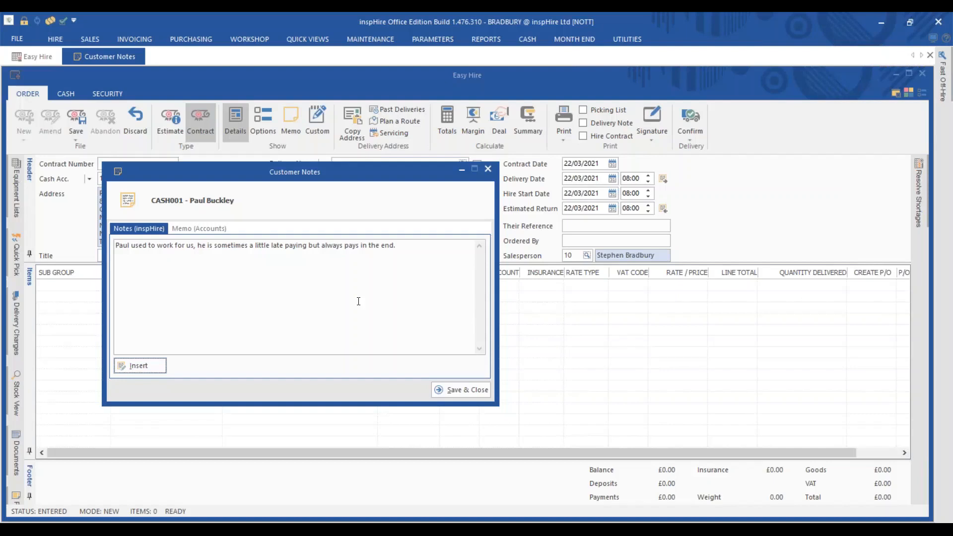
Step: Close the customer notes and bring up the cash customer's full details from the CASH tab
{"action": "left_click", "coordinate": [457, 387]}
{"action": "left_click", "coordinate": [65, 101]}
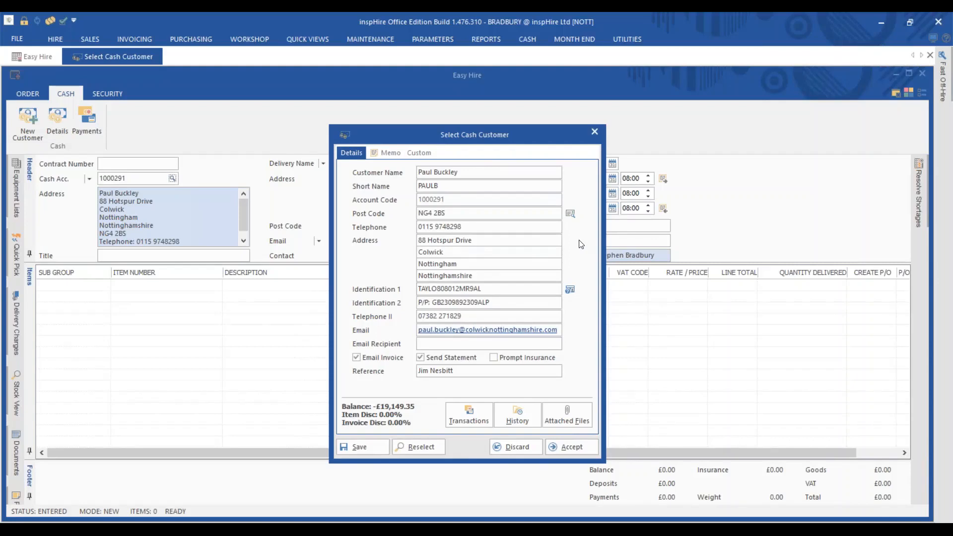
Step: Decode the customer's driving licence from Identification 1, then accept the cash customer details
{"action": "left_click", "coordinate": [569, 289]}
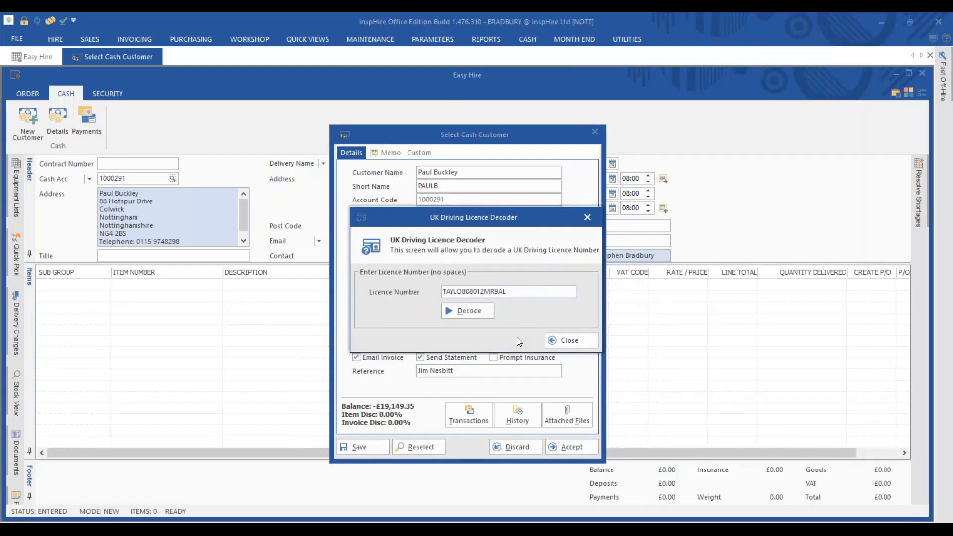
{"action": "left_click", "coordinate": [486, 313]}
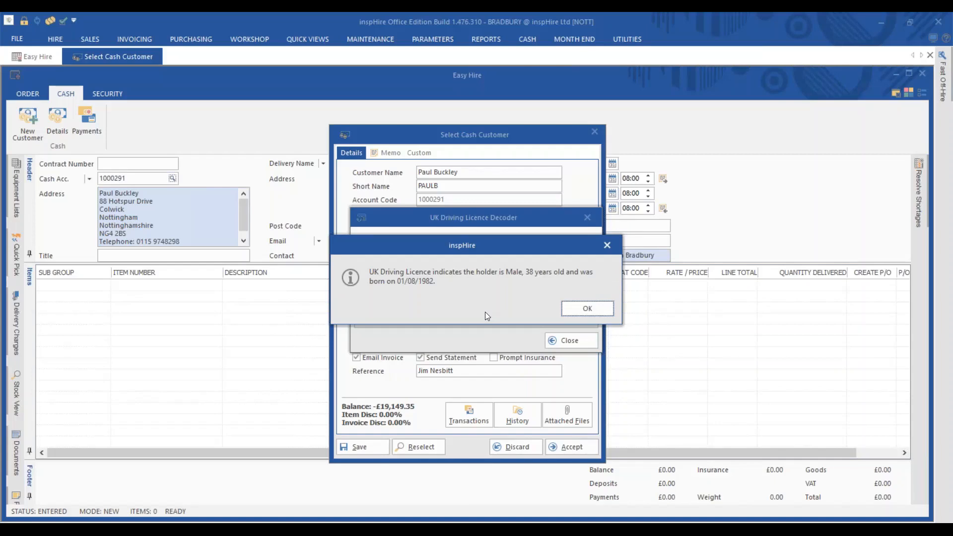
{"action": "left_click", "coordinate": [579, 311]}
{"action": "left_click", "coordinate": [571, 342]}
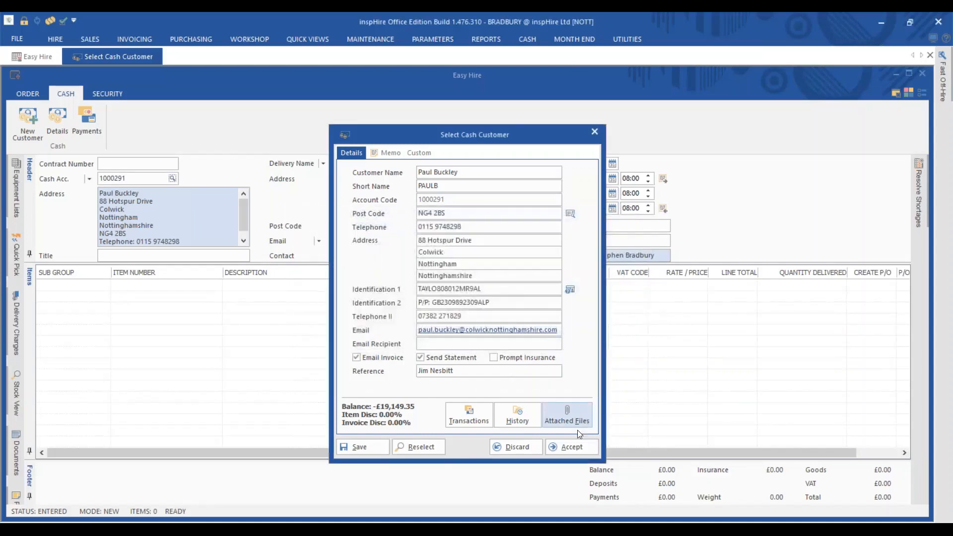
{"action": "left_click", "coordinate": [573, 444]}
Step: Switch the order's customer field from Cash Acc. to Account No. and select SDE001 SD Enterprises
{"action": "left_click", "coordinate": [34, 97]}
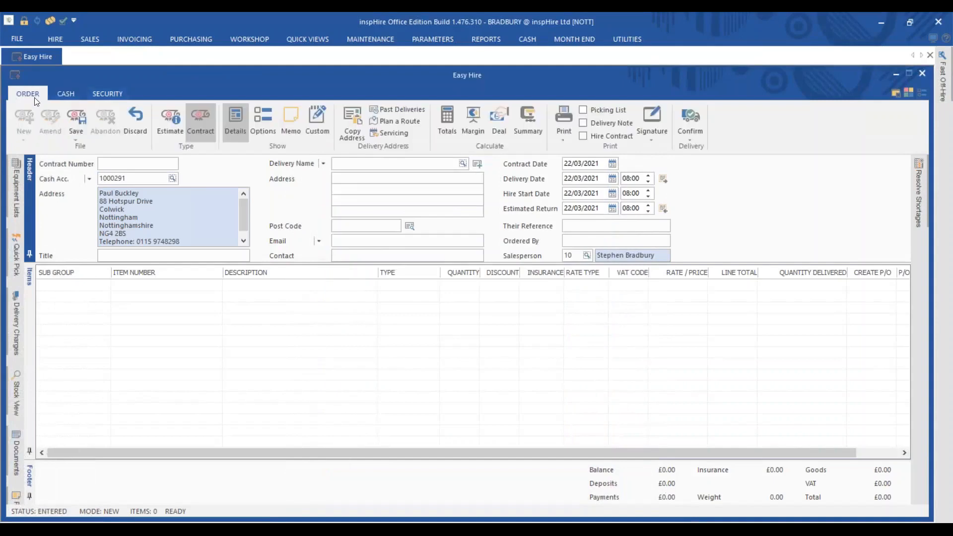
{"action": "left_click", "coordinate": [89, 178]}
{"action": "left_click", "coordinate": [117, 178]}
{"action": "type", "text": "SDE"}
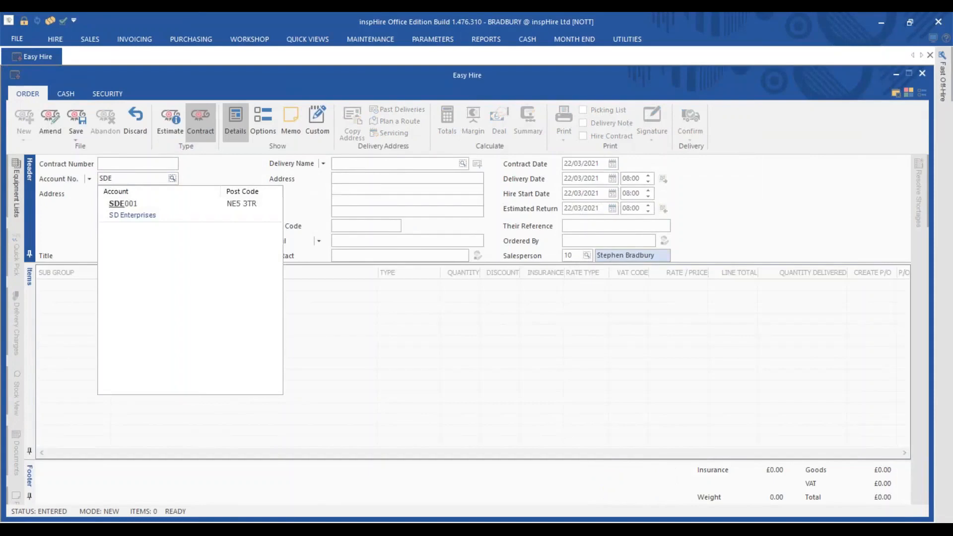
{"action": "left_click", "coordinate": [148, 206]}
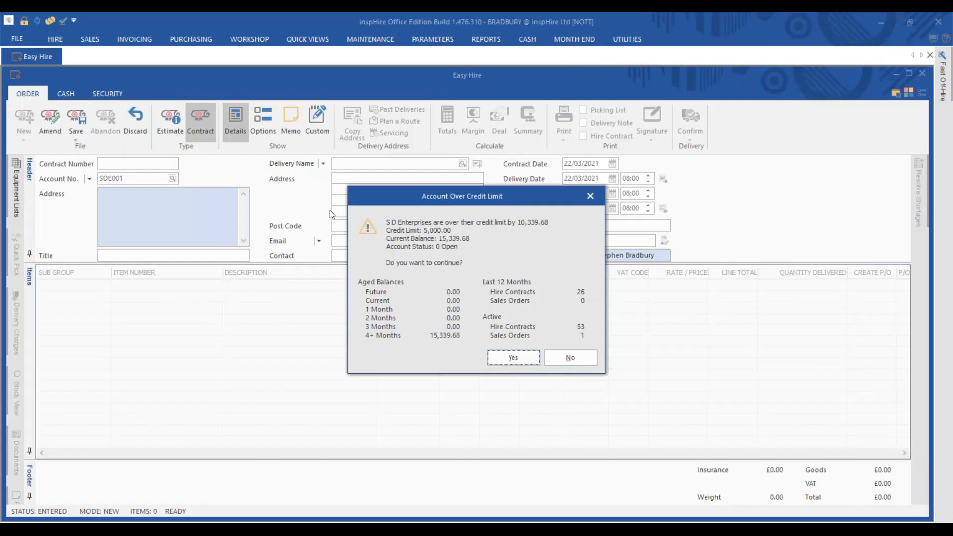
Step: Accept the Account Over Credit Limit warning to continue with SD Enterprises
{"action": "left_click", "coordinate": [514, 358]}
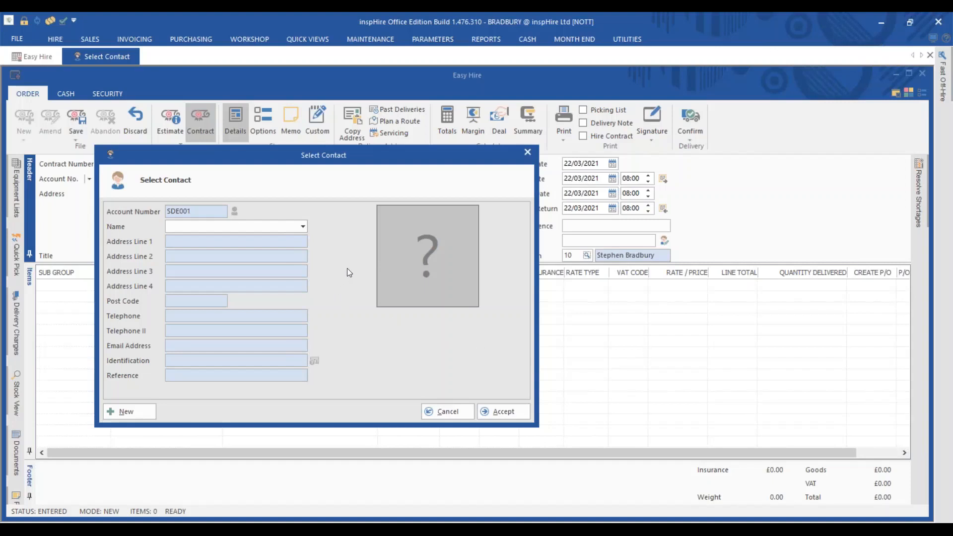
Step: Choose the SD Enterprises contact from the Name list and accept it onto the order
{"action": "left_click", "coordinate": [302, 226]}
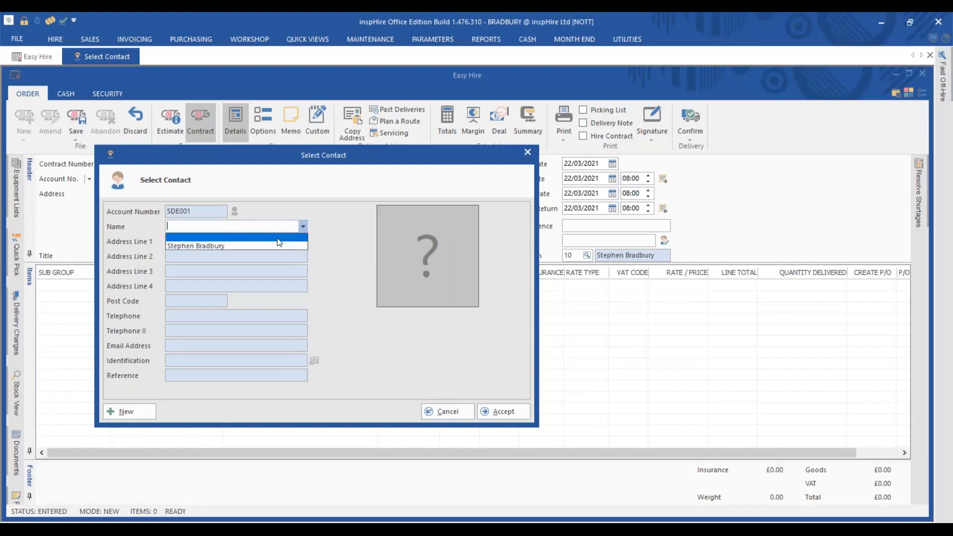
{"action": "left_click", "coordinate": [236, 245]}
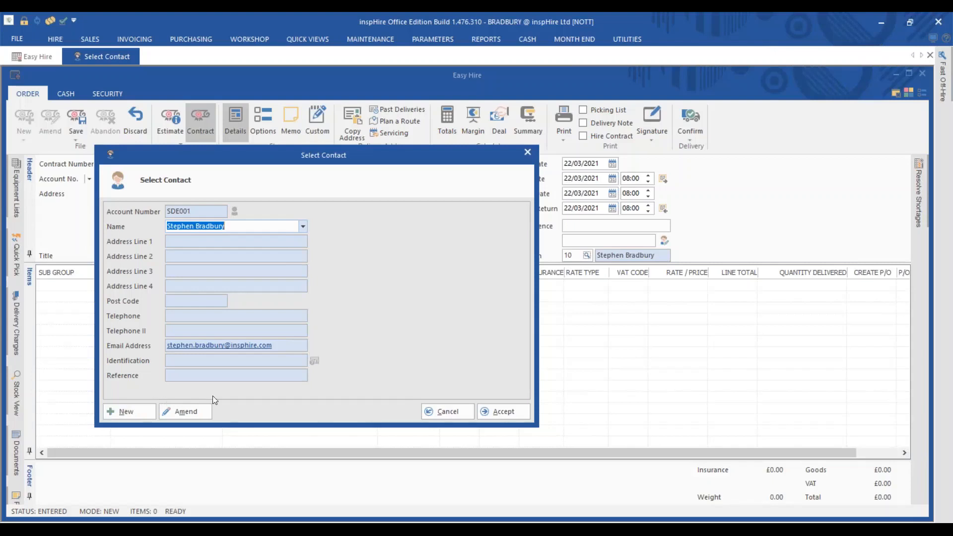
{"action": "left_click", "coordinate": [497, 412]}
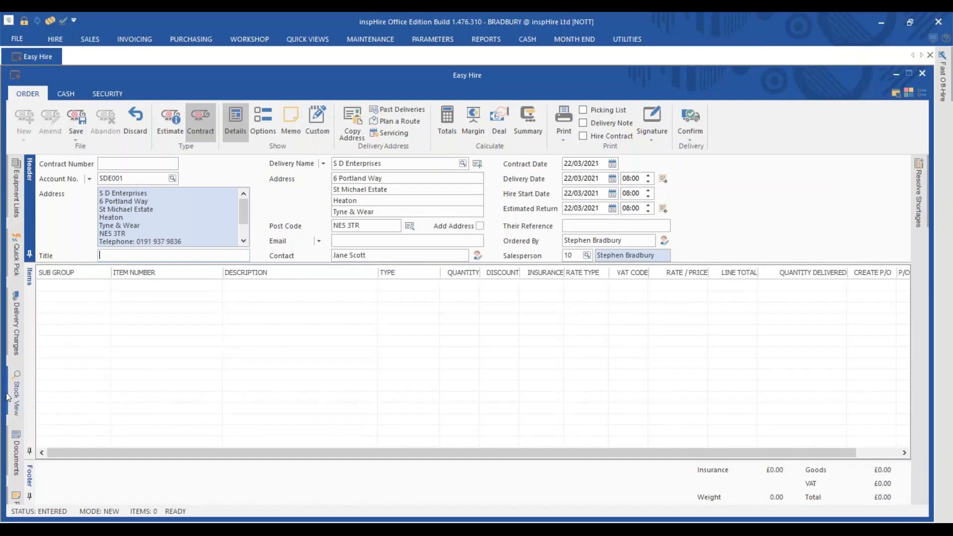
{"action": "mouse_move", "coordinate": [17, 403]}
Step: In Stock View, expand the 1001-101 Komatsu 1.5T Mini Digger sub group and inspect units 01, 02, 05 and 06
{"action": "left_click", "coordinate": [16, 397]}
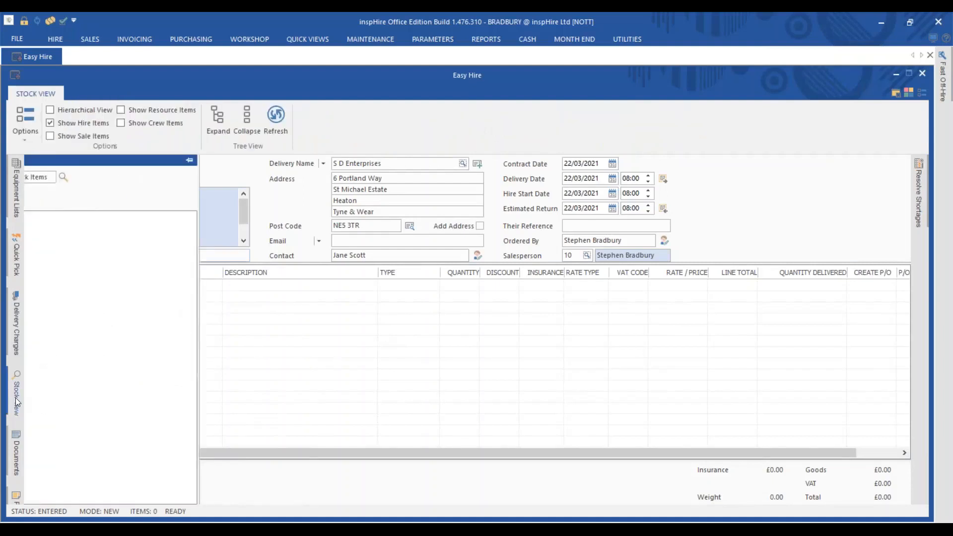
{"action": "left_click", "coordinate": [30, 240]}
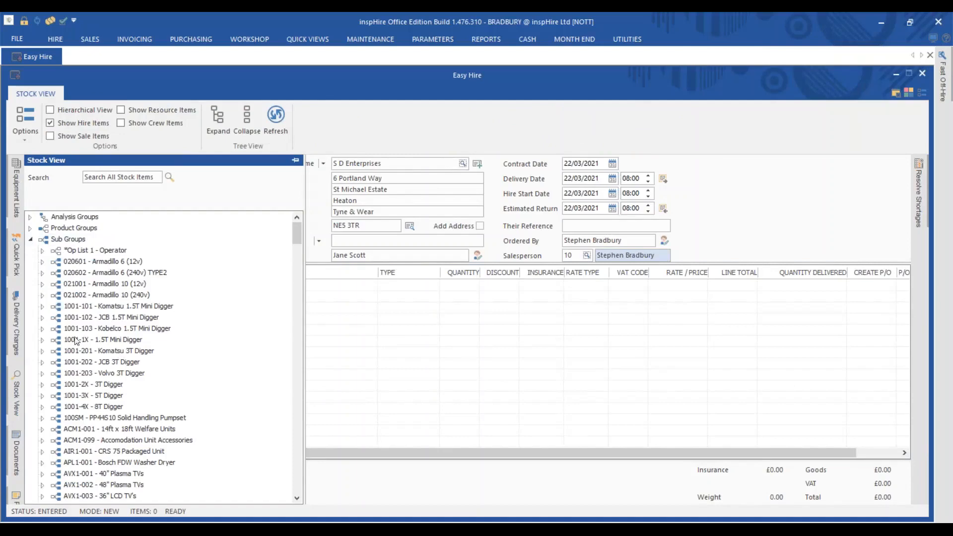
{"action": "left_click", "coordinate": [43, 307]}
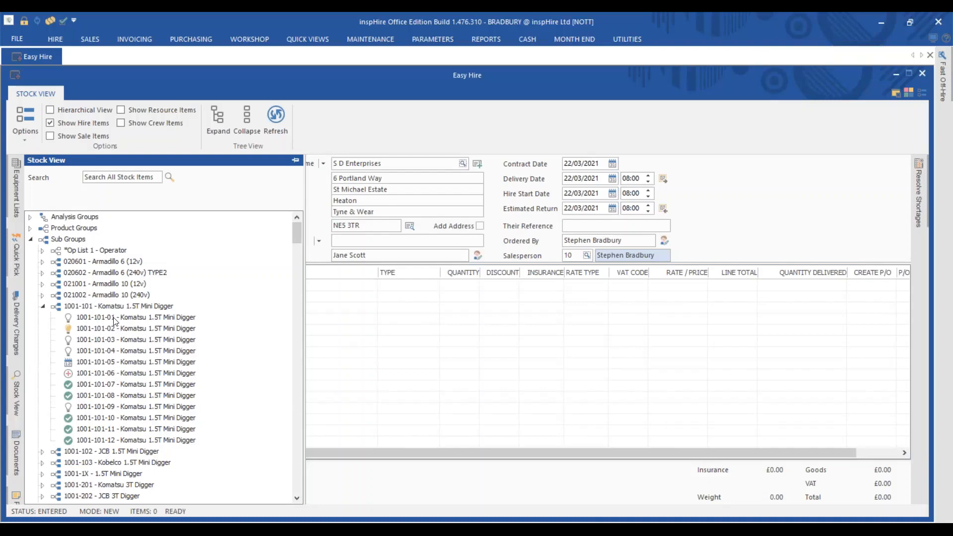
{"action": "left_click", "coordinate": [61, 316]}
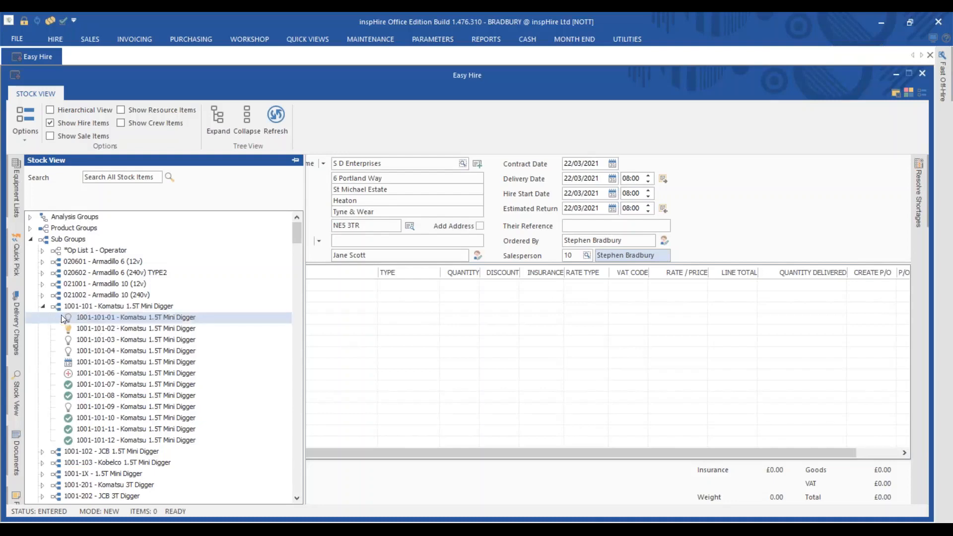
{"action": "left_click", "coordinate": [71, 329]}
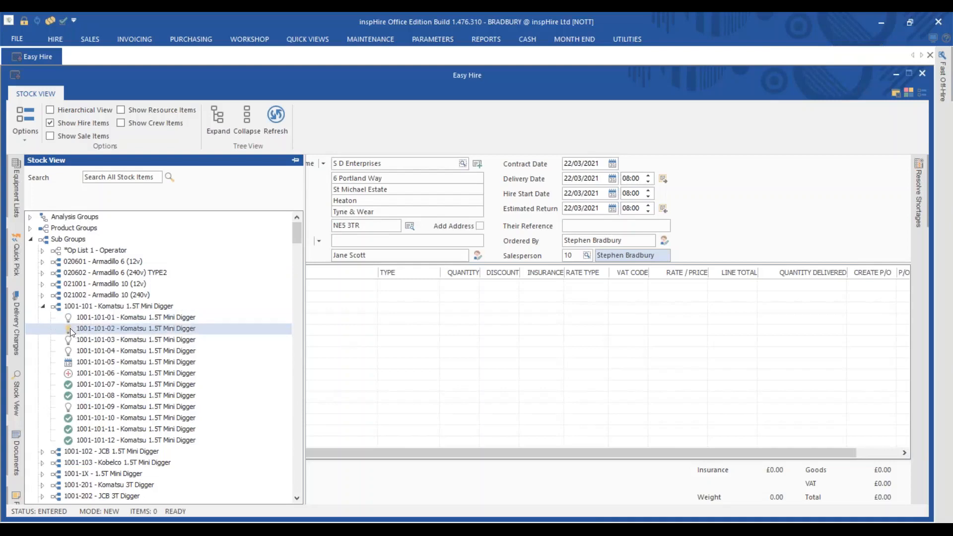
{"action": "left_click", "coordinate": [85, 361]}
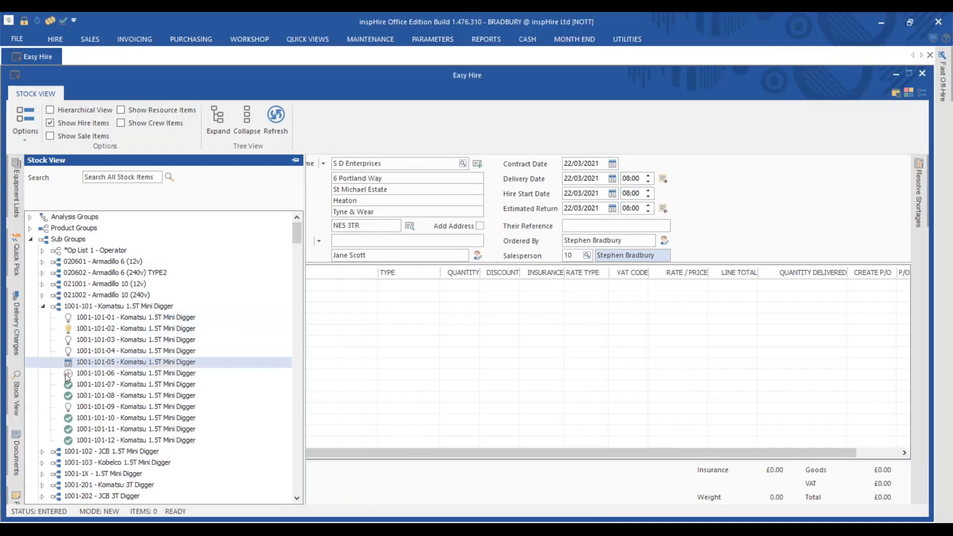
{"action": "left_click", "coordinate": [66, 373]}
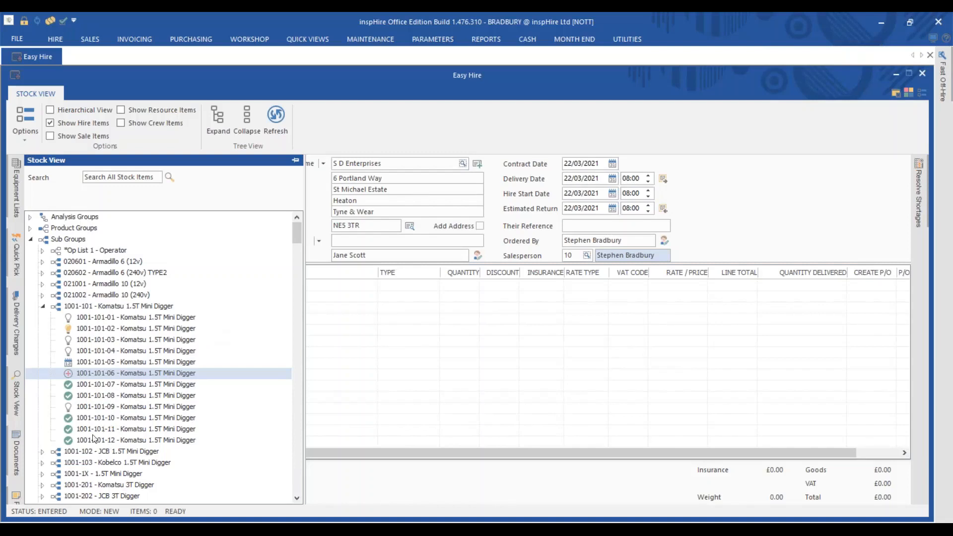
Step: Drag the 1001-101 digger group into the order items and acknowledge the Group Overbooked warning
{"action": "left_click_drag", "start_coordinate": [124, 306], "coordinate": [402, 334]}
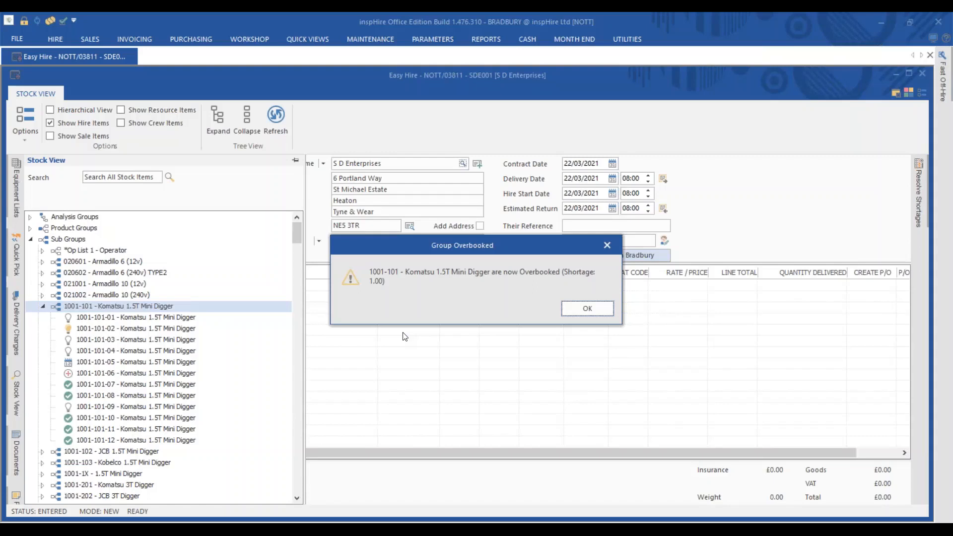
{"action": "left_click", "coordinate": [594, 306]}
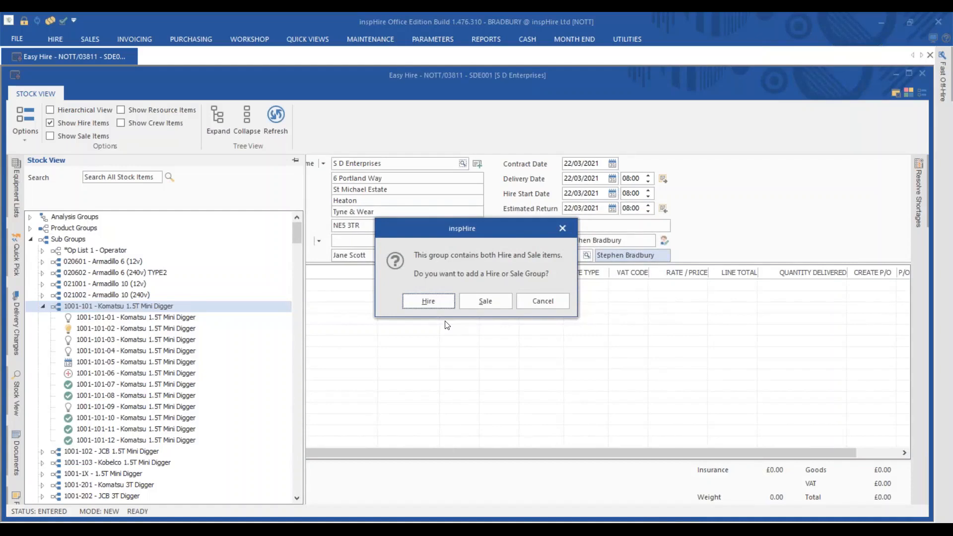
Step: Add the 1001-101 Komatsu mini digger group to contract NOTT/03811 as a Hire item
{"action": "left_click", "coordinate": [427, 301]}
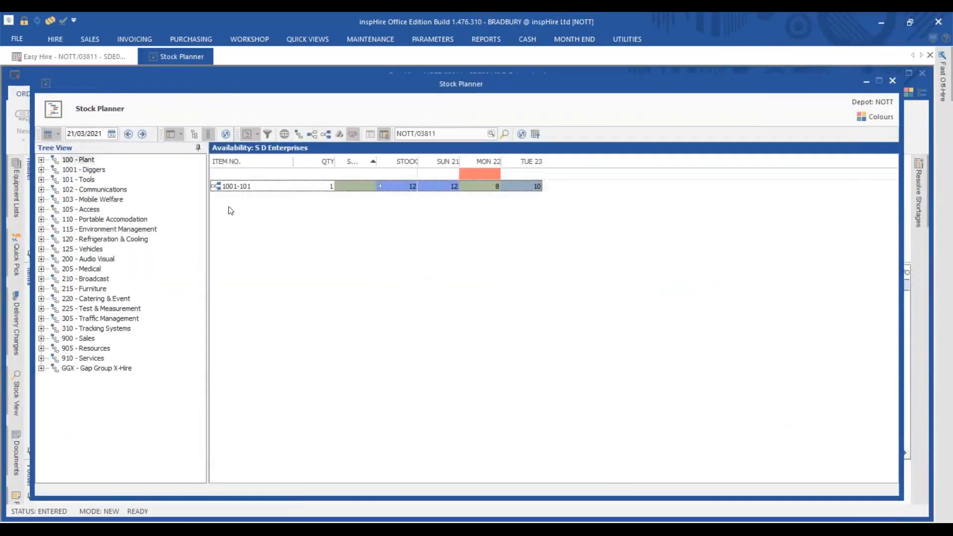
Step: Check 1001-101 Komatsu 1.5T Mini Digger availability under 1001 Diggers, then close the Stock Planner
{"action": "left_click", "coordinate": [44, 169]}
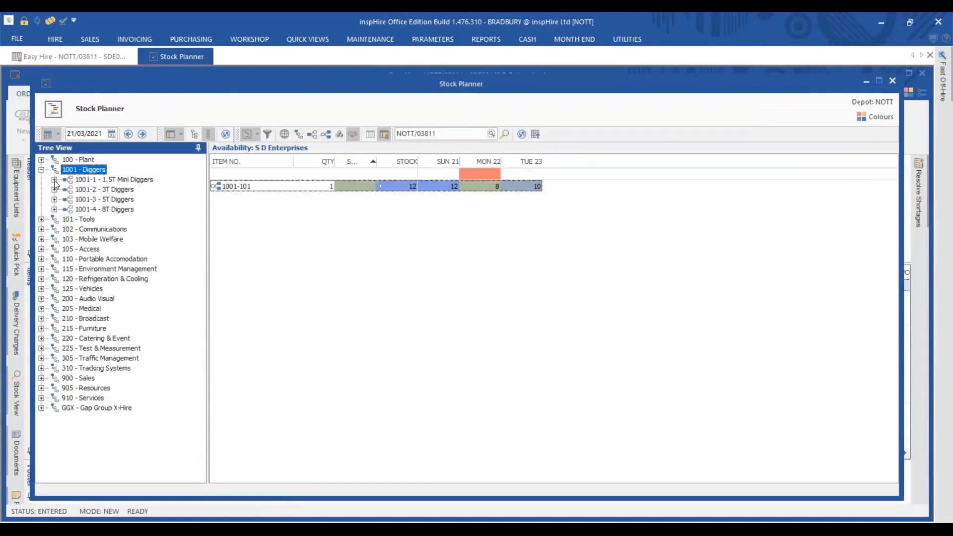
{"action": "left_click", "coordinate": [54, 179]}
{"action": "left_click", "coordinate": [114, 190]}
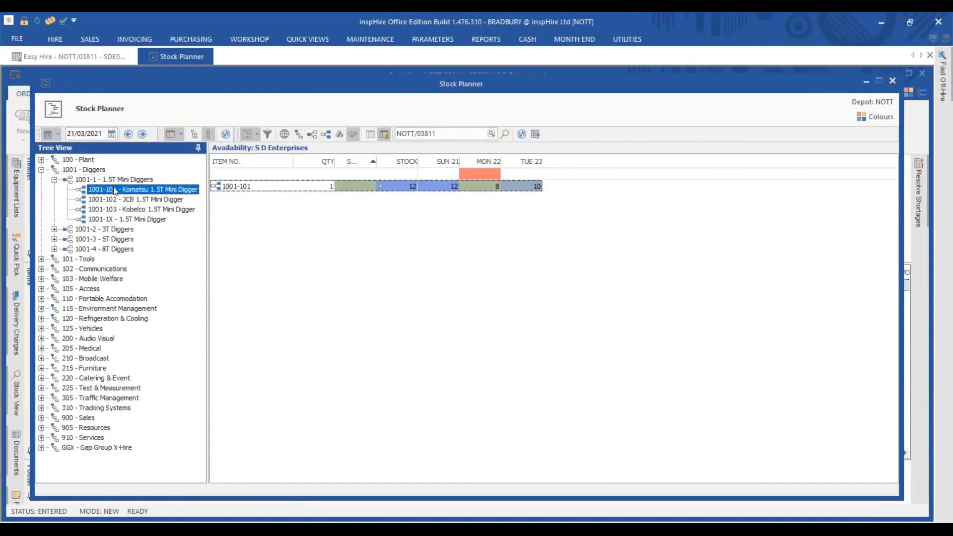
{"action": "double_click", "coordinate": [114, 190]}
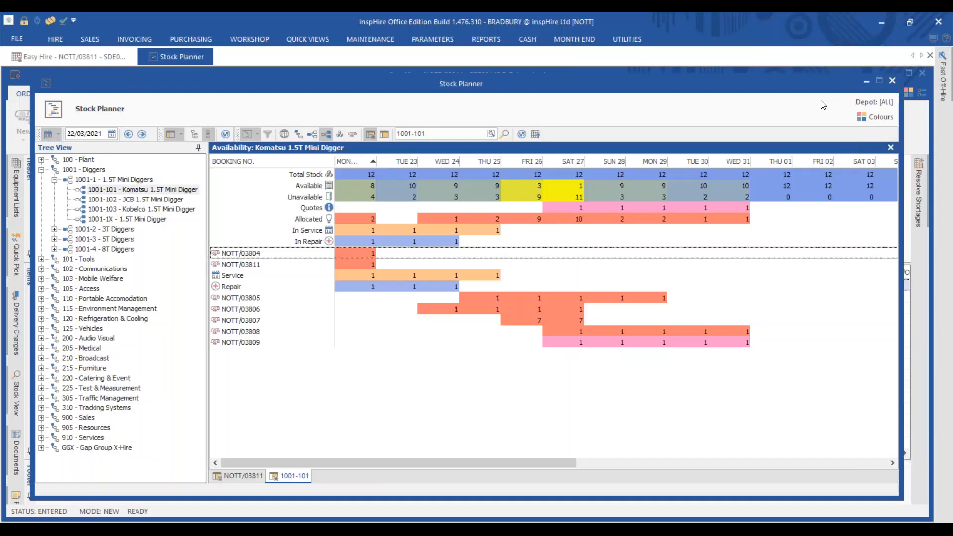
{"action": "left_click", "coordinate": [897, 81]}
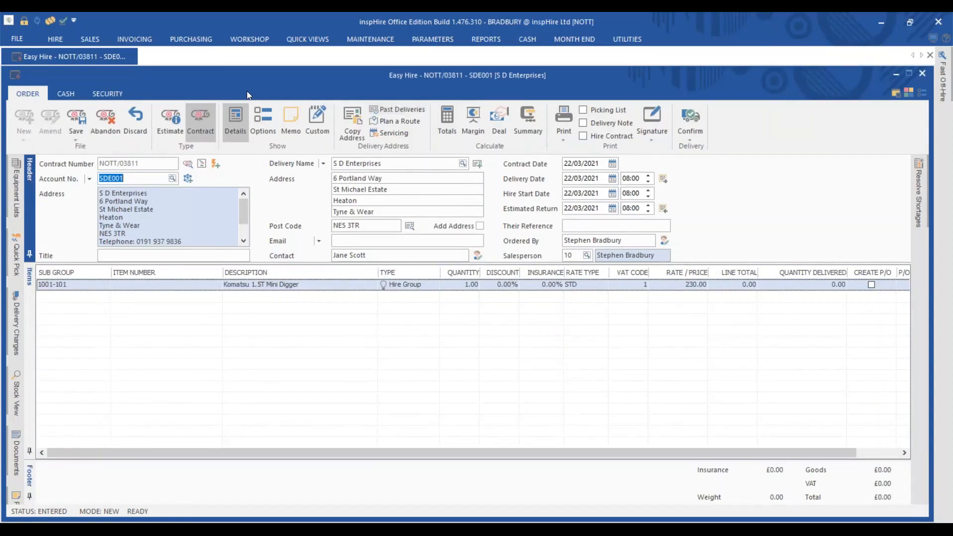
Step: Show Stock Availability for sub group 1001-101, the Komatsu 1.5T Mini Digger
{"action": "left_click", "coordinate": [312, 44]}
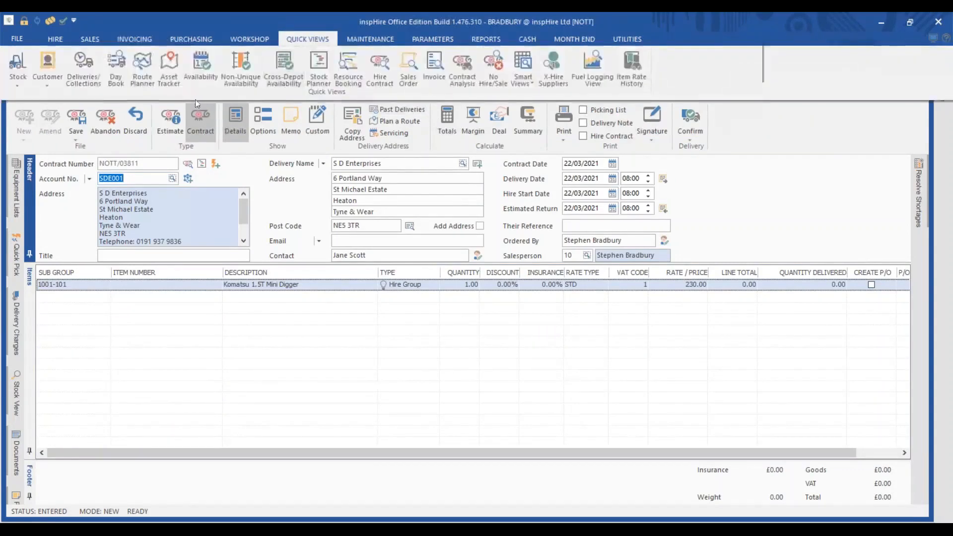
{"action": "left_click", "coordinate": [286, 199]}
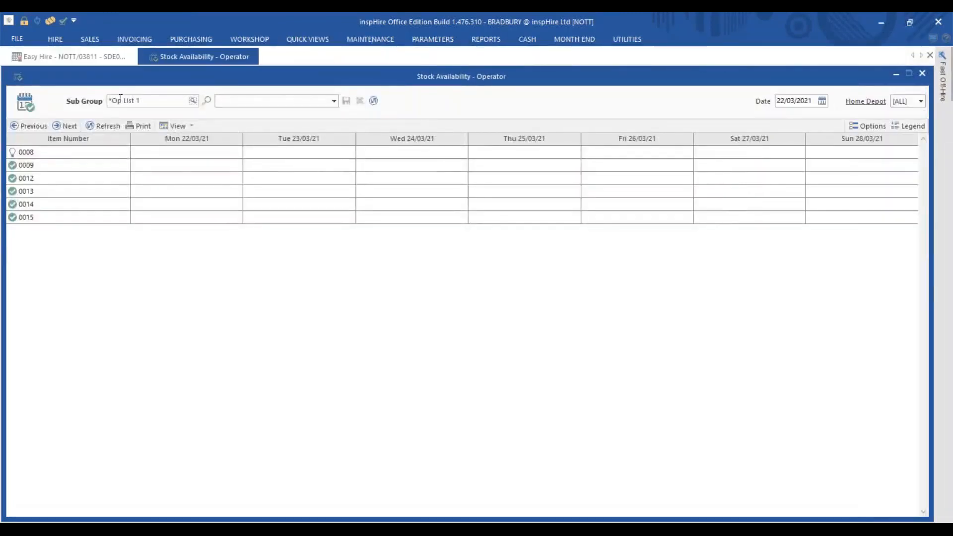
{"action": "type", "text": "1001-101"}
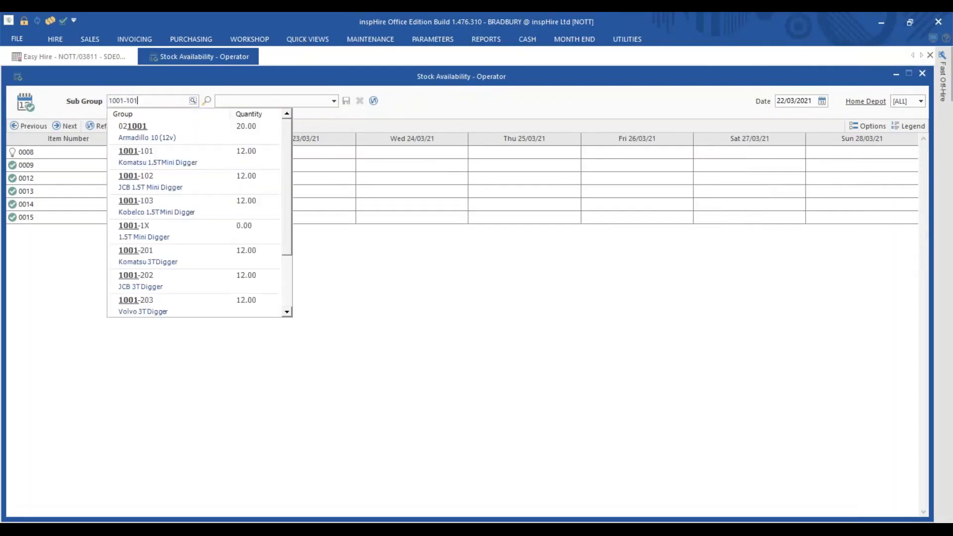
{"action": "left_click", "coordinate": [180, 135]}
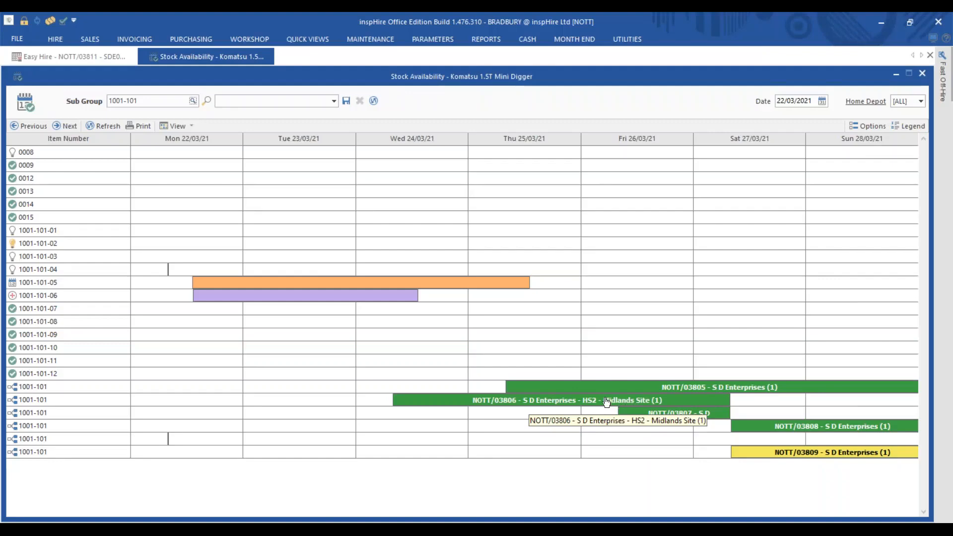
Step: Drag booking NOTT/03806 onto digger 1001-101-08 and confirm the allocation
{"action": "left_click_drag", "start_coordinate": [607, 403], "coordinate": [598, 320]}
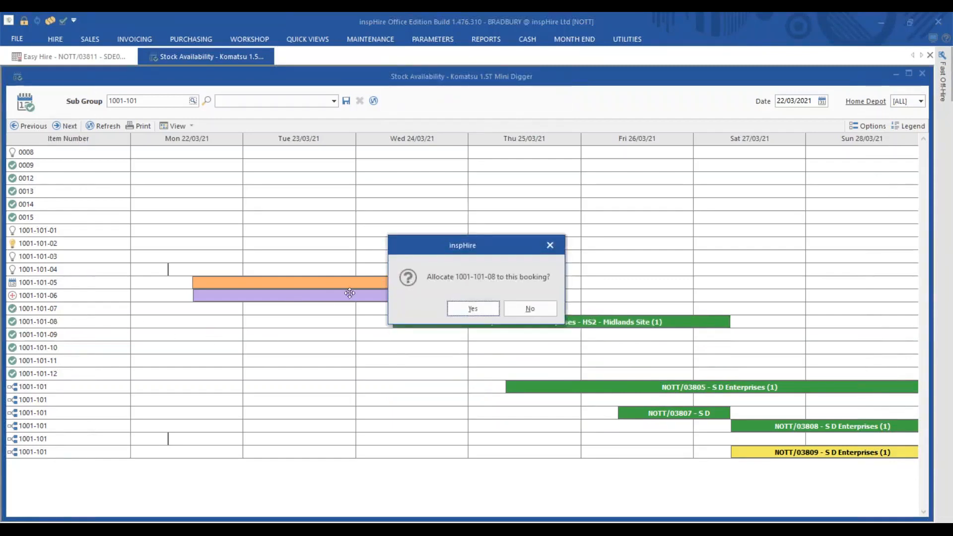
{"action": "left_click", "coordinate": [478, 310]}
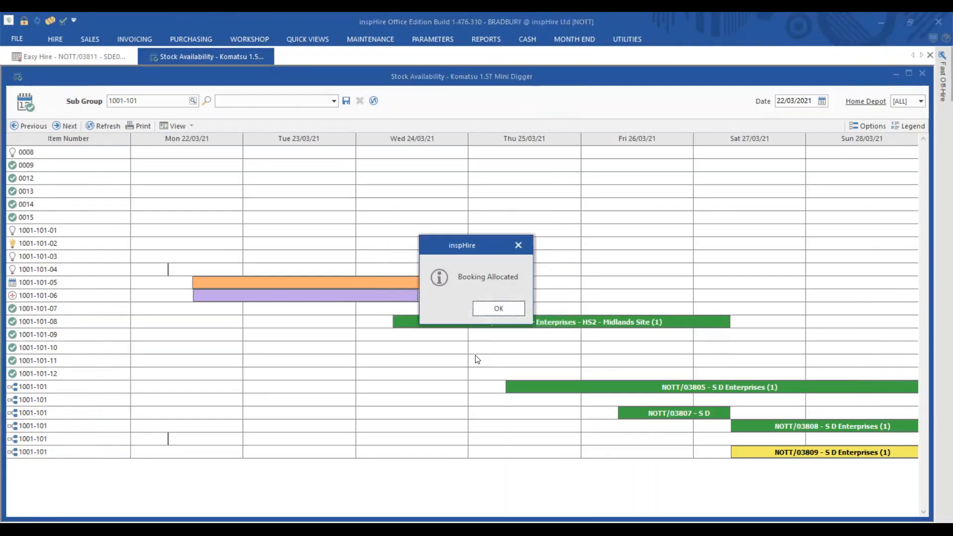
{"action": "left_click", "coordinate": [489, 304]}
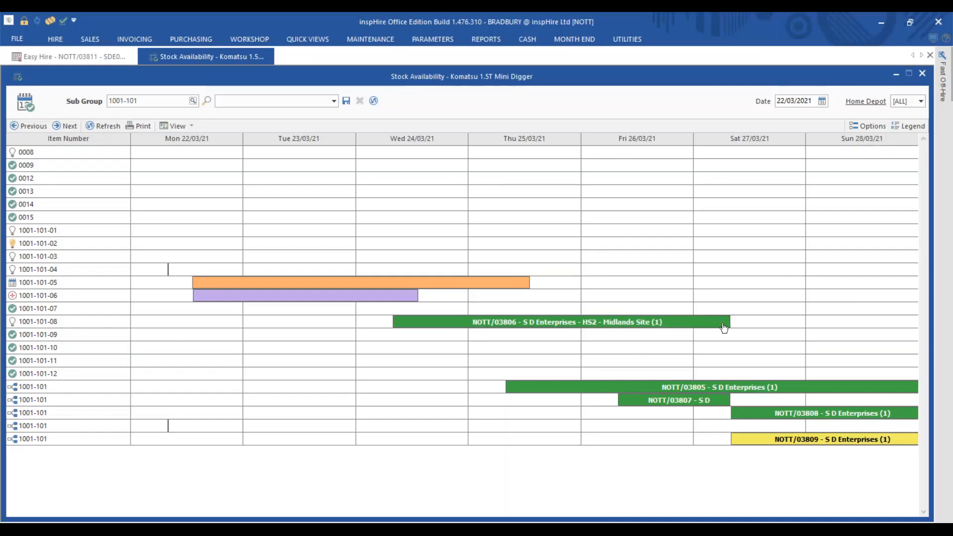
Step: Extend NOTT/03806 to end Sunday 28/03/2021, adjust the contract's other items, and close Stock Availability
{"action": "left_click_drag", "start_coordinate": [730, 323], "coordinate": [807, 326]}
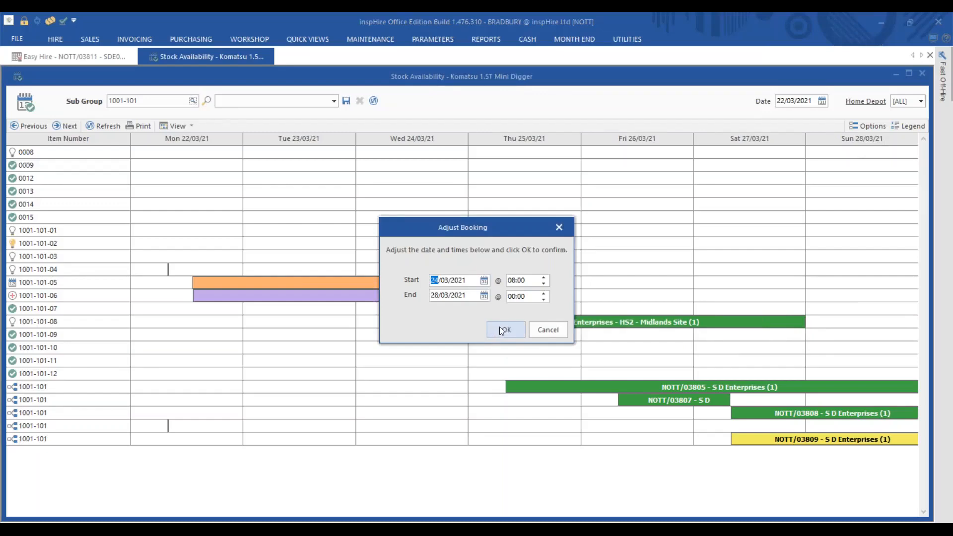
{"action": "left_click", "coordinate": [503, 328]}
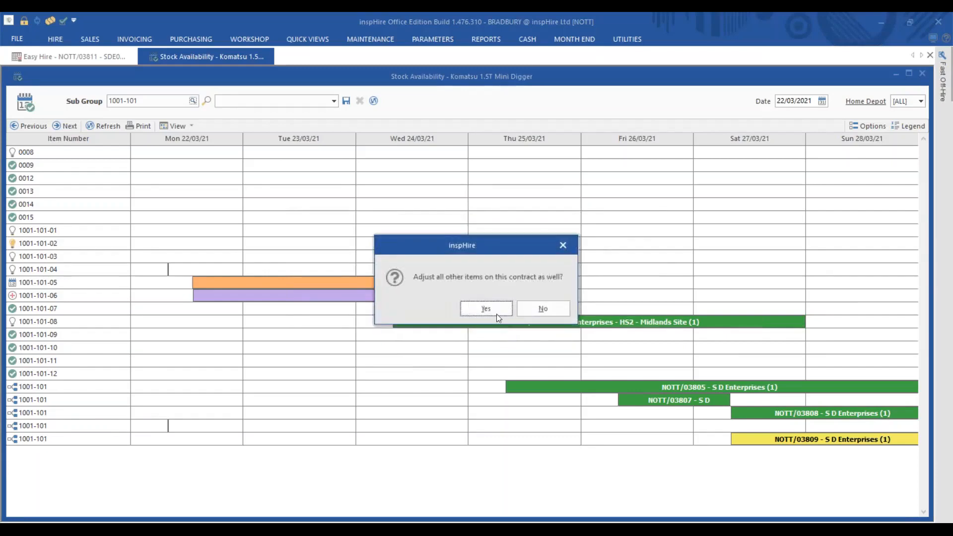
{"action": "left_click", "coordinate": [495, 311]}
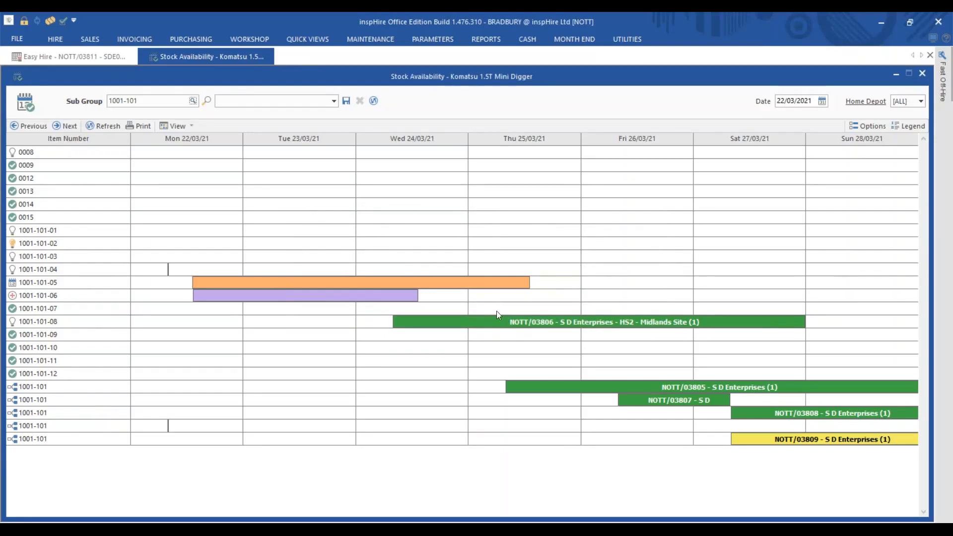
{"action": "left_click", "coordinate": [923, 74]}
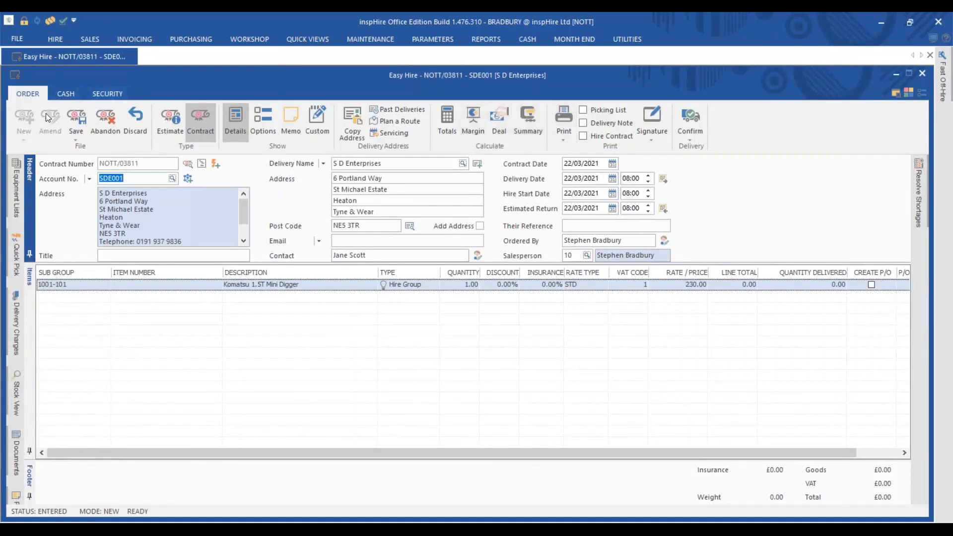
Step: Close the Easy Hire NOTT/03811 contract form
{"action": "left_click", "coordinate": [76, 112]}
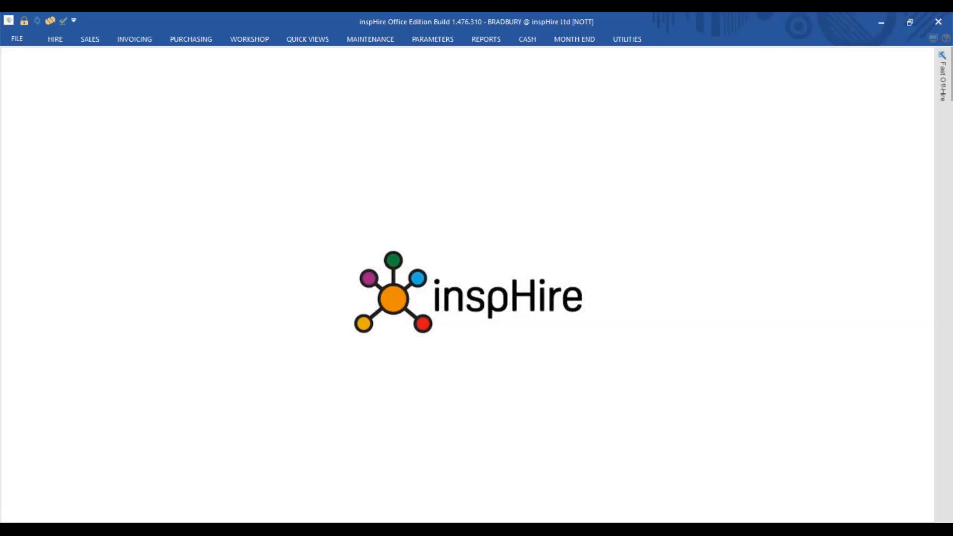
Step: In inspHire Mobile's Hire Allocation, search 3811 and open the detail of contract NOTT/03811
{"action": "mouse_move", "coordinate": [508, 530]}
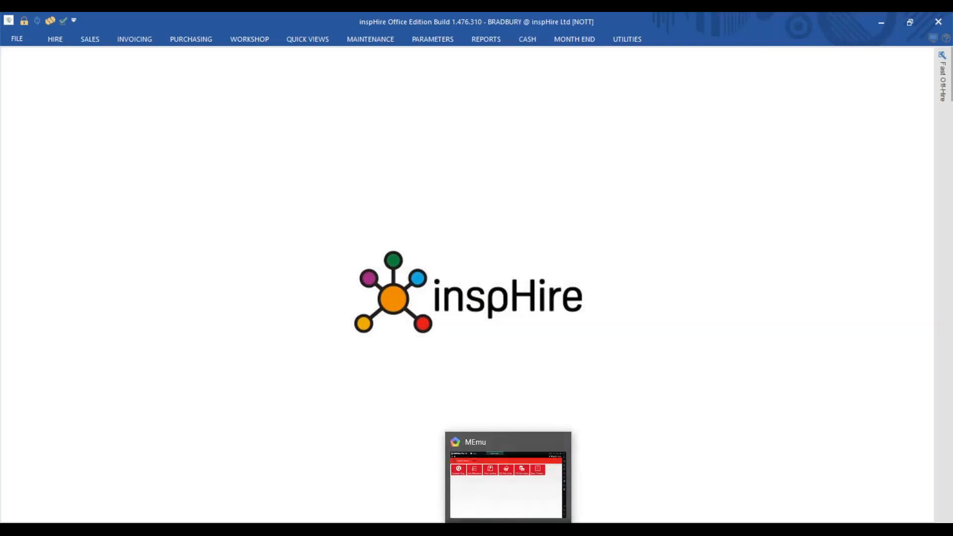
{"action": "left_click", "coordinate": [505, 489]}
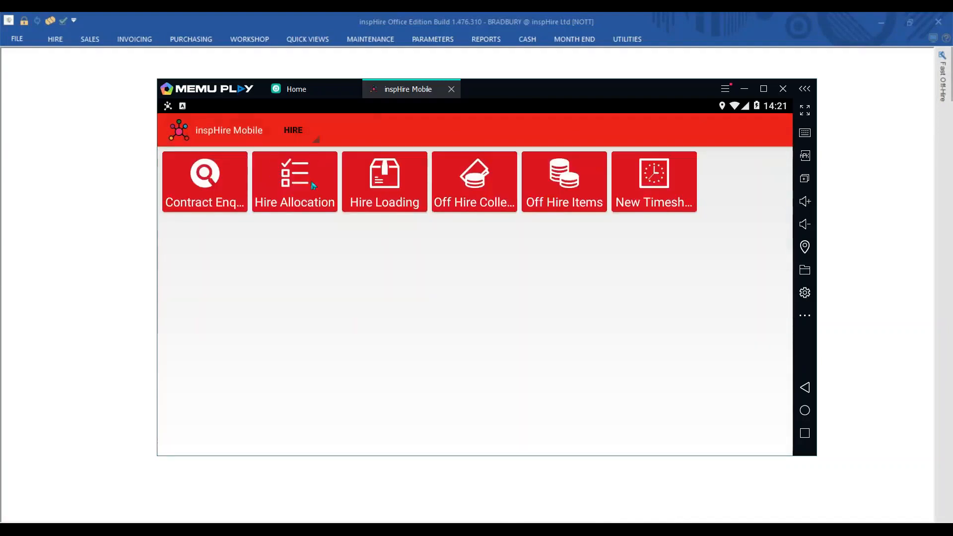
{"action": "left_click", "coordinate": [310, 181]}
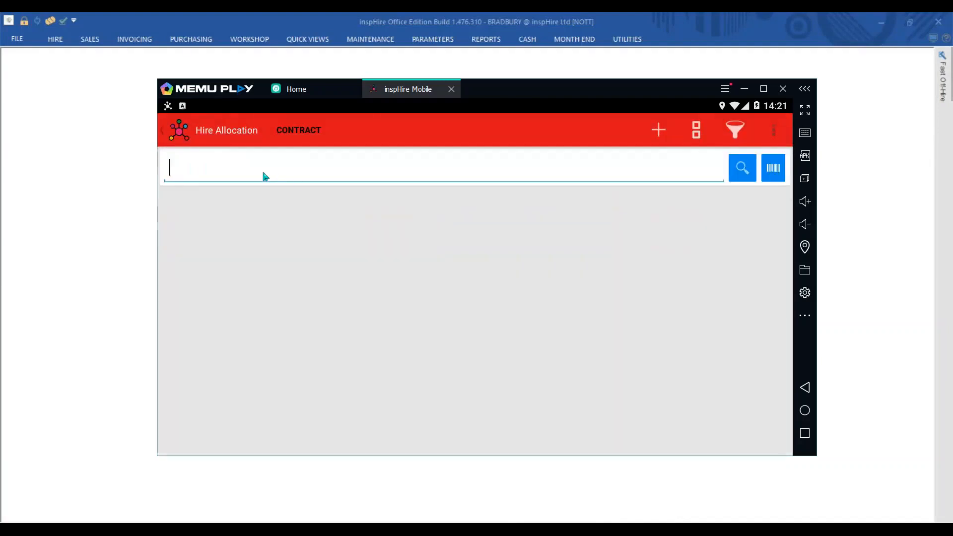
{"action": "type", "text": "3811"}
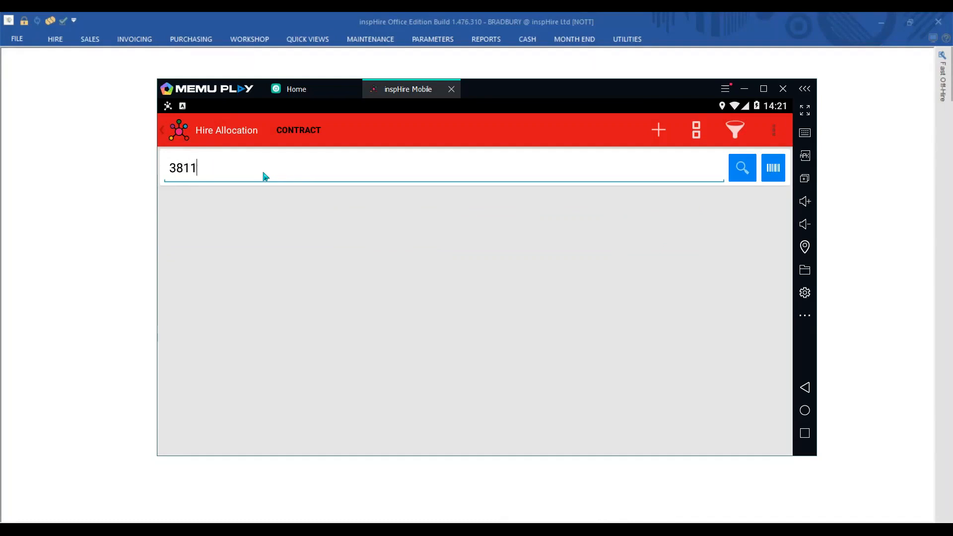
{"action": "key", "text": "Return"}
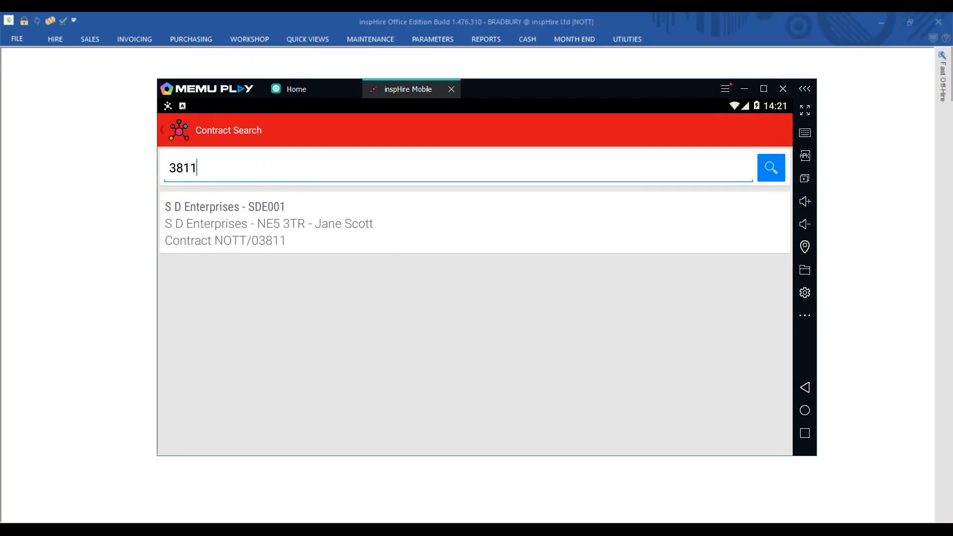
{"action": "left_click", "coordinate": [269, 223]}
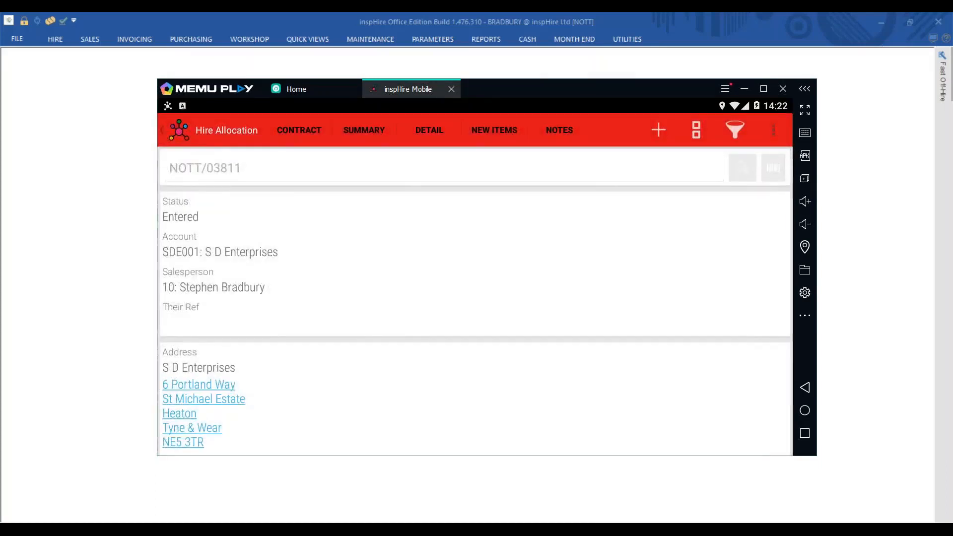
{"action": "left_click", "coordinate": [410, 139]}
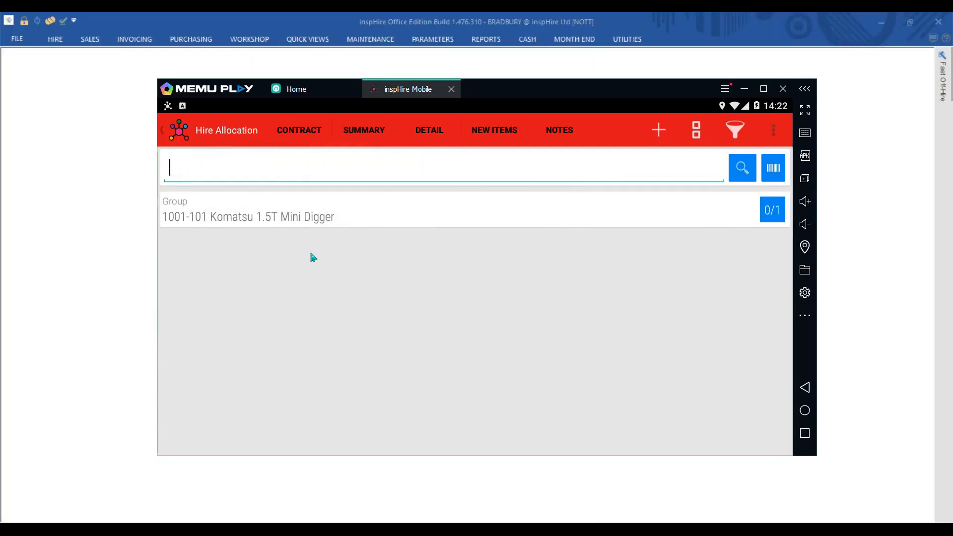
Step: Allocate digger 1001-101-10 to contract NOTT/03811 and return to the Hire menu
{"action": "type", "text": "1001-101-10"}
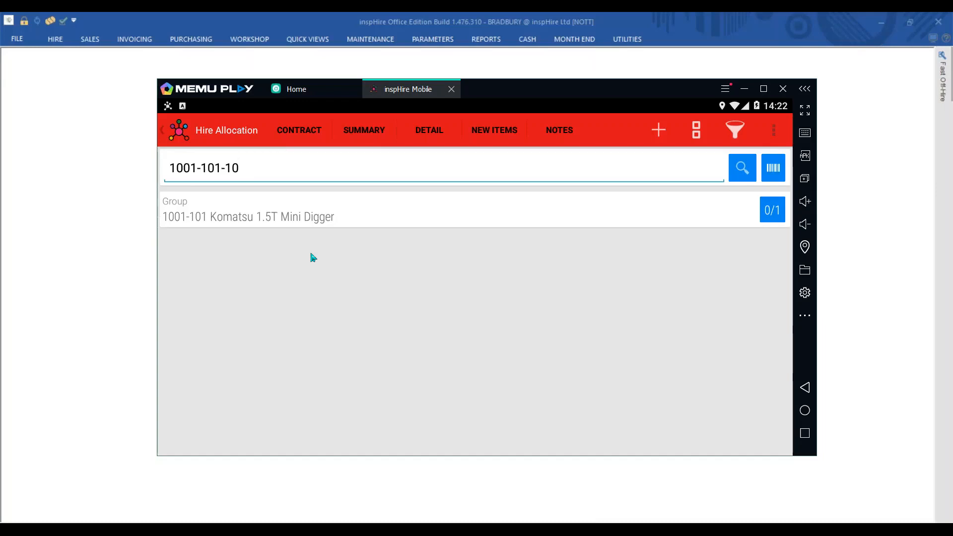
{"action": "key", "text": "Return"}
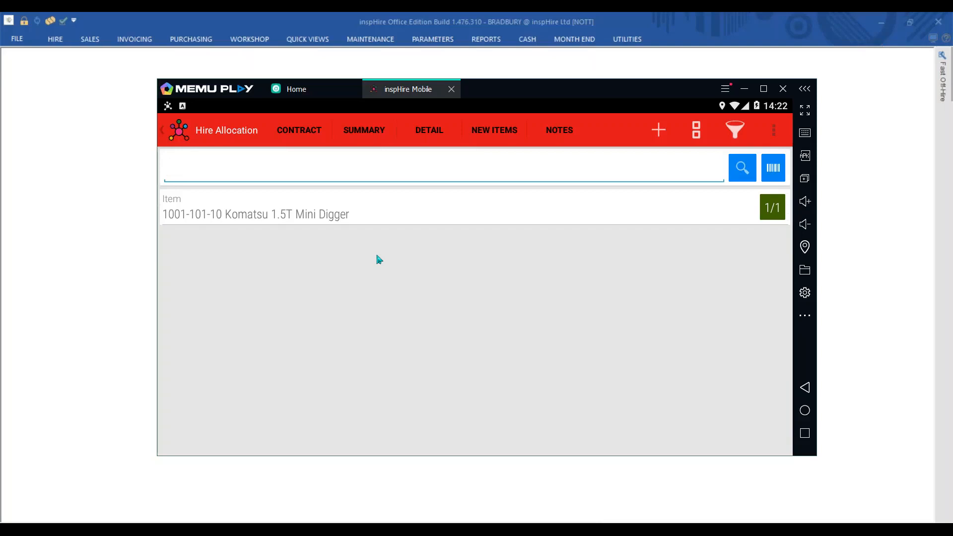
{"action": "left_click", "coordinate": [662, 140]}
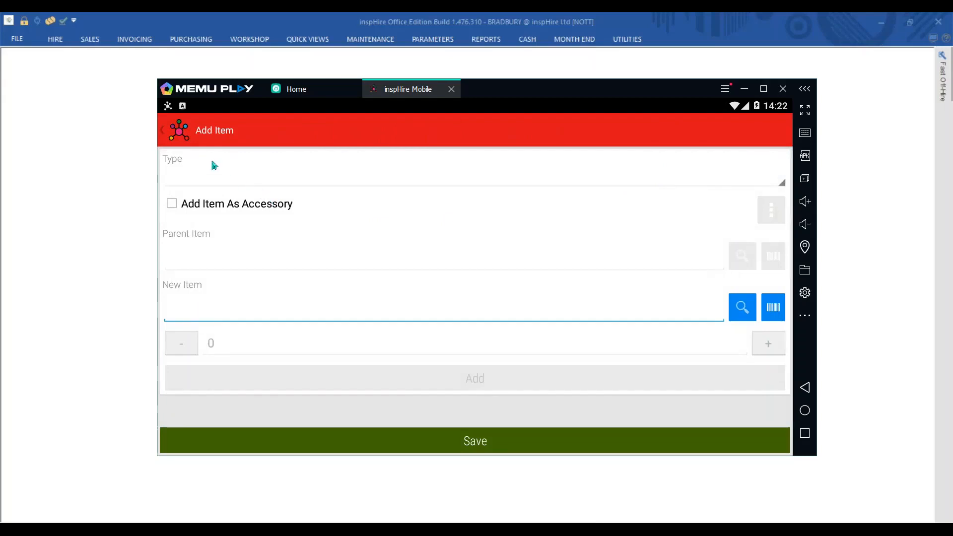
{"action": "left_click", "coordinate": [204, 140]}
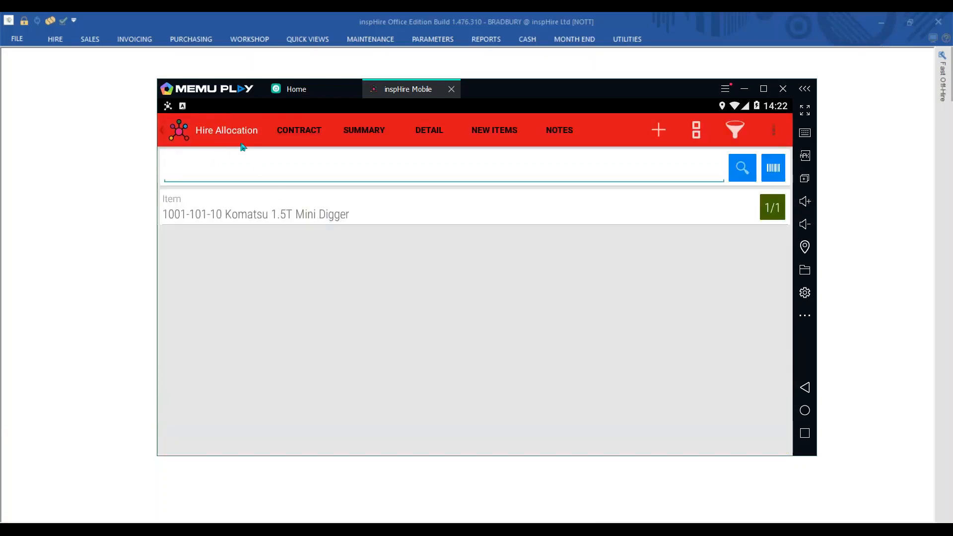
{"action": "left_click", "coordinate": [224, 137]}
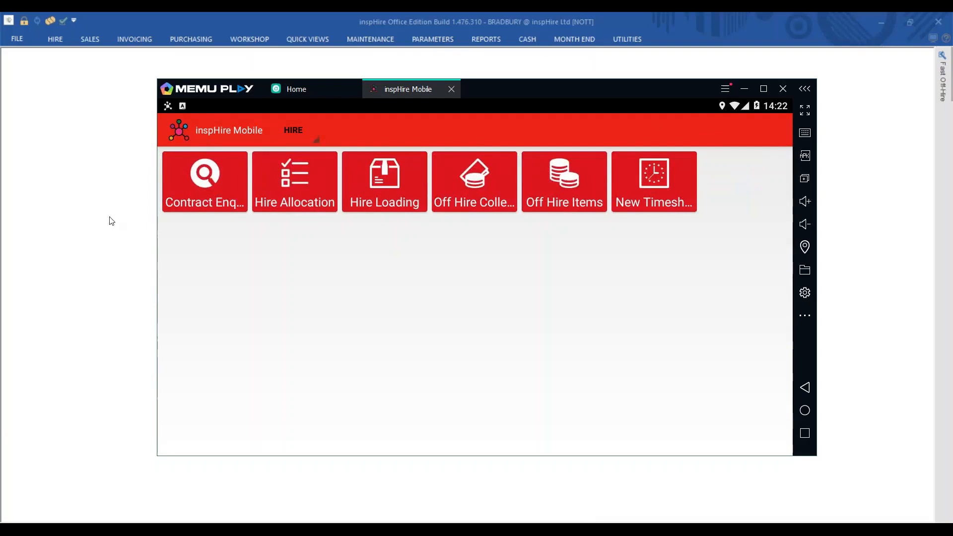
{"action": "left_click", "coordinate": [112, 178]}
Step: Reopen contract NOTT/03811 via HIRE > New Contract, dismissing the credit-limit warning
{"action": "left_click", "coordinate": [51, 40]}
{"action": "left_click", "coordinate": [55, 55]}
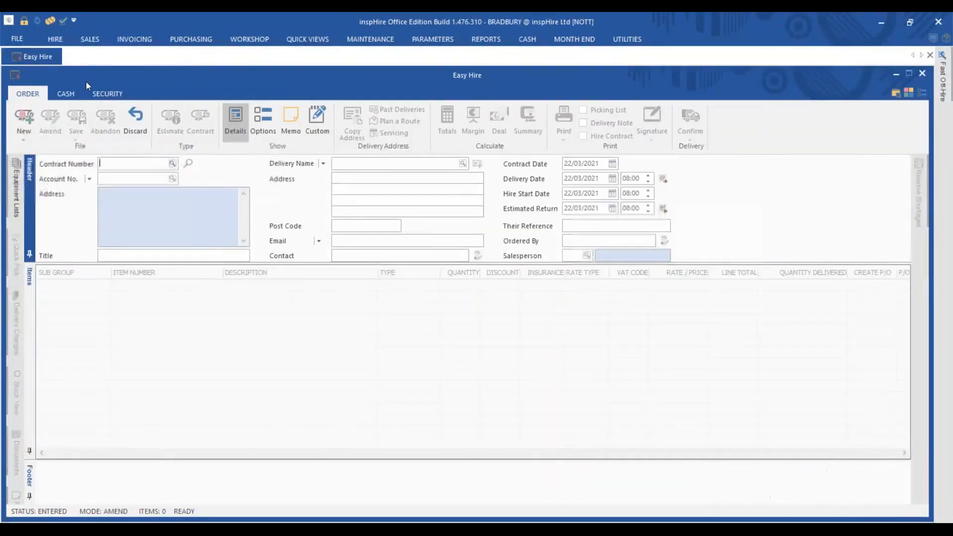
{"action": "left_click", "coordinate": [114, 166]}
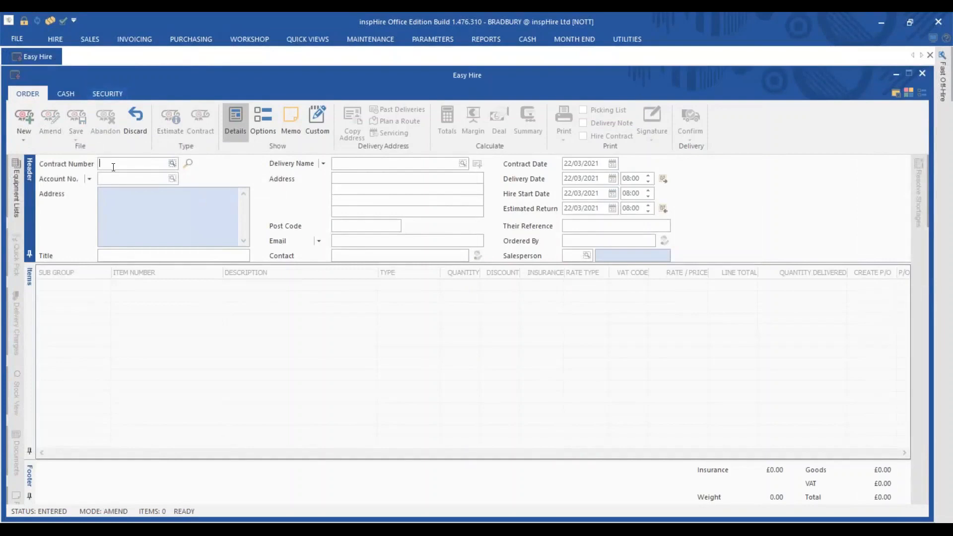
{"action": "type", "text": "3811"}
{"action": "left_click", "coordinate": [205, 206]}
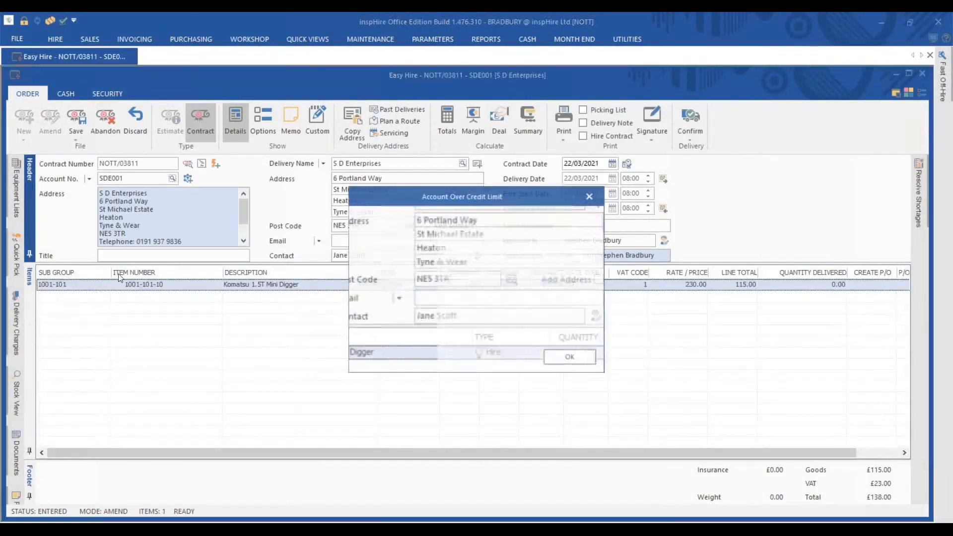
{"action": "left_click", "coordinate": [562, 358]}
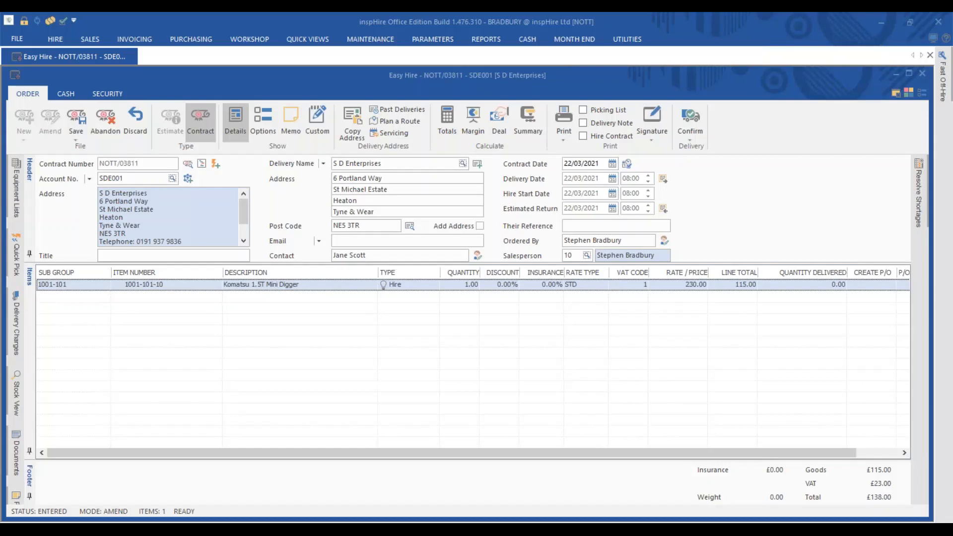
Step: Set inspHire Mobile to Signatures > Over The Counter capture
{"action": "left_click", "coordinate": [540, 517]}
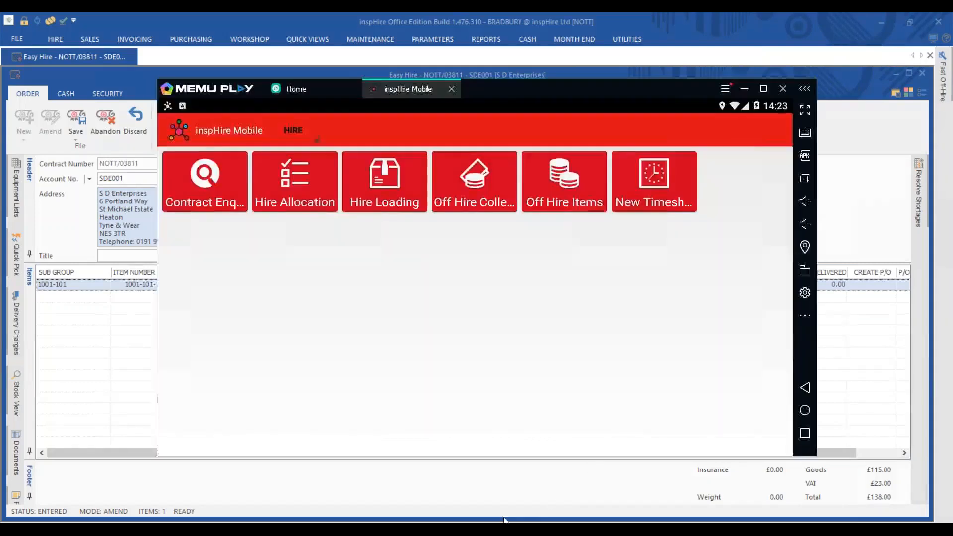
{"action": "left_click", "coordinate": [293, 131]}
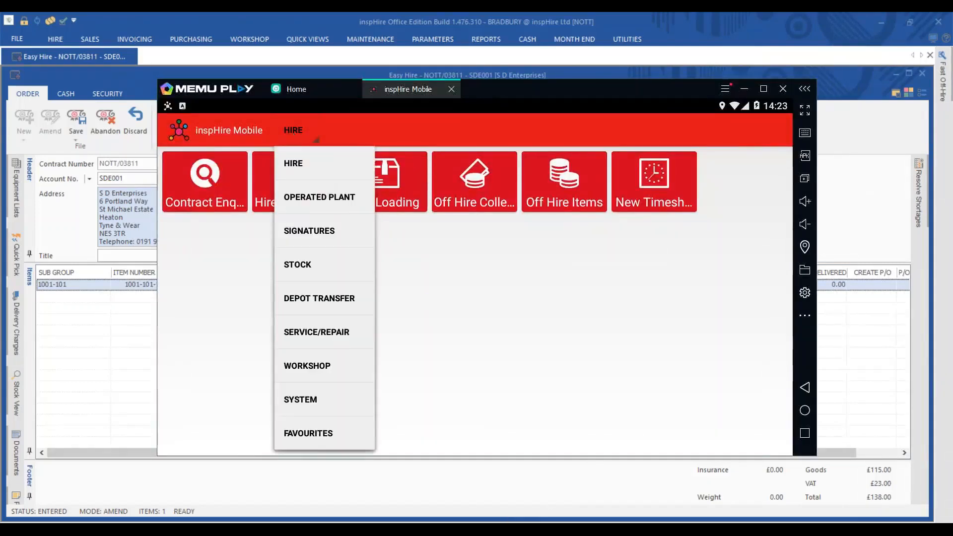
{"action": "left_click", "coordinate": [312, 237]}
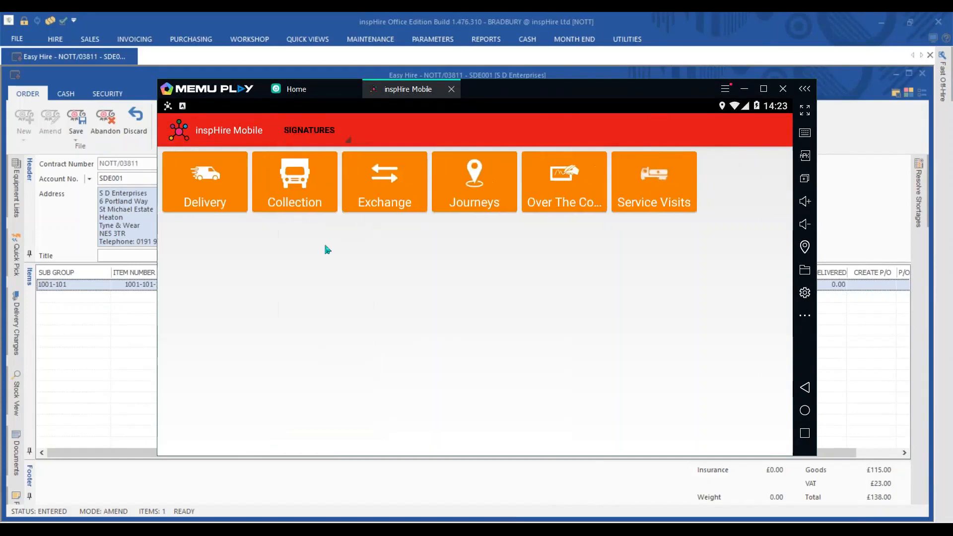
{"action": "left_click", "coordinate": [564, 181]}
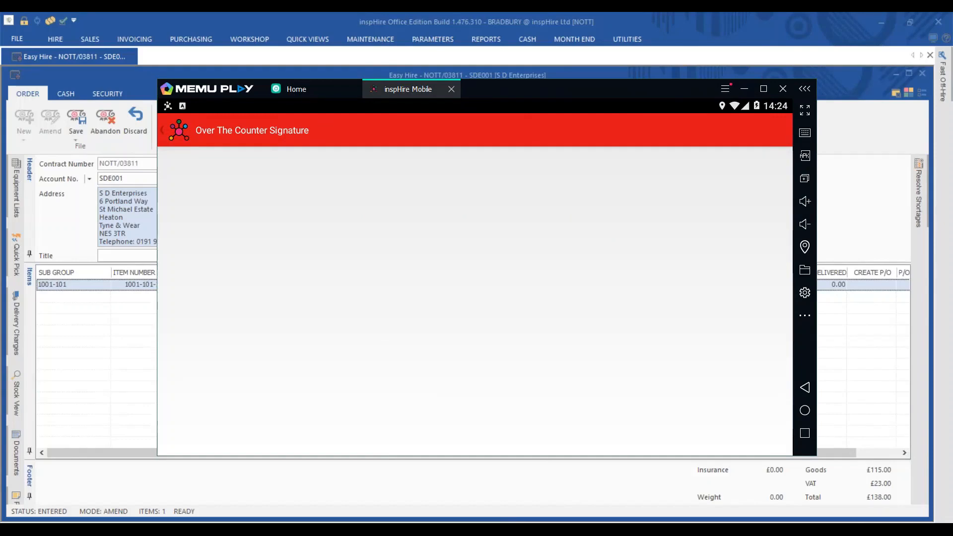
Step: Send the contract's signature request to the mobile device with the signer's printed name
{"action": "left_click", "coordinate": [744, 88]}
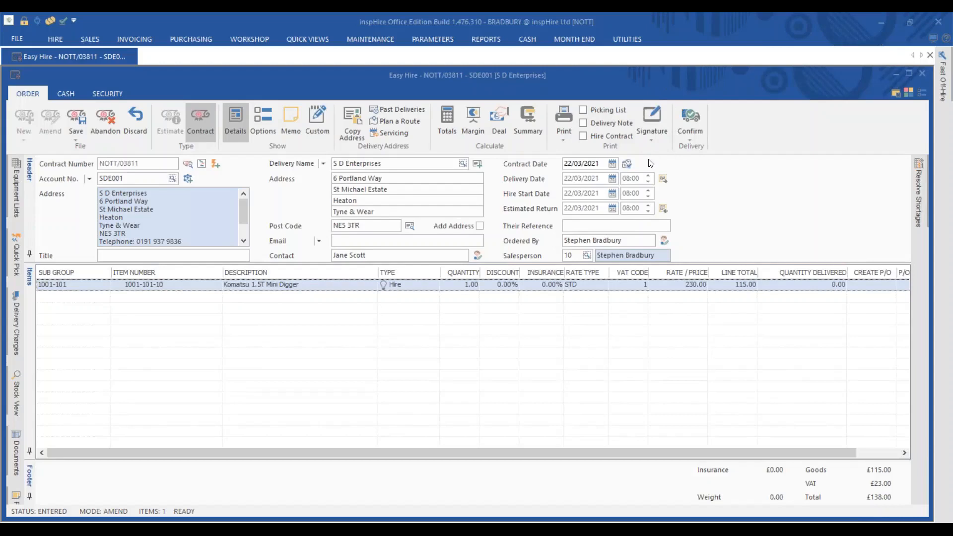
{"action": "left_click", "coordinate": [650, 121]}
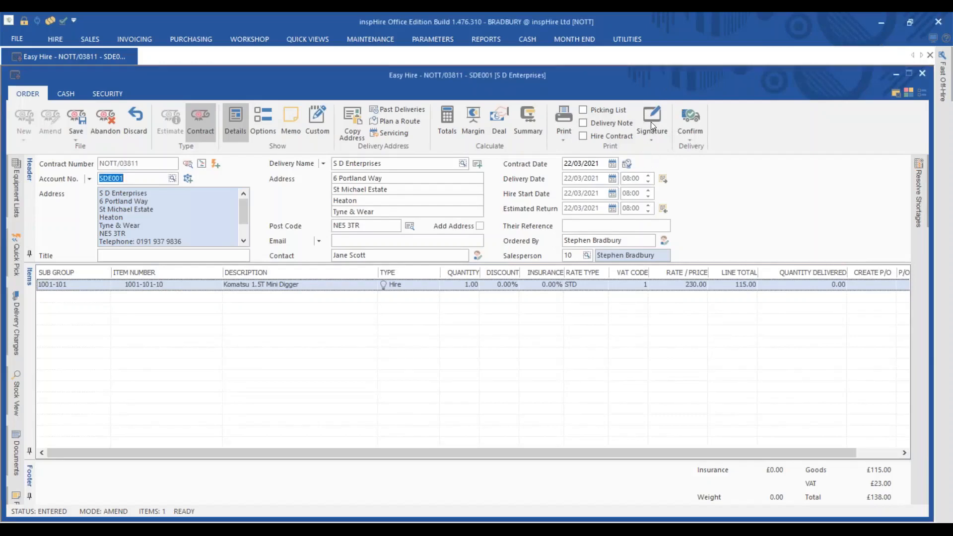
{"action": "left_click", "coordinate": [569, 285]}
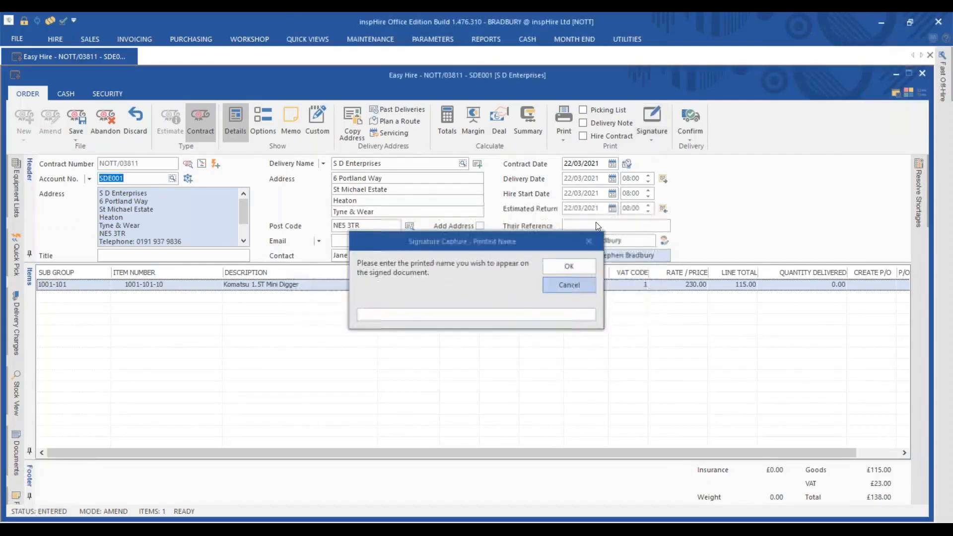
{"action": "left_click", "coordinate": [665, 133]}
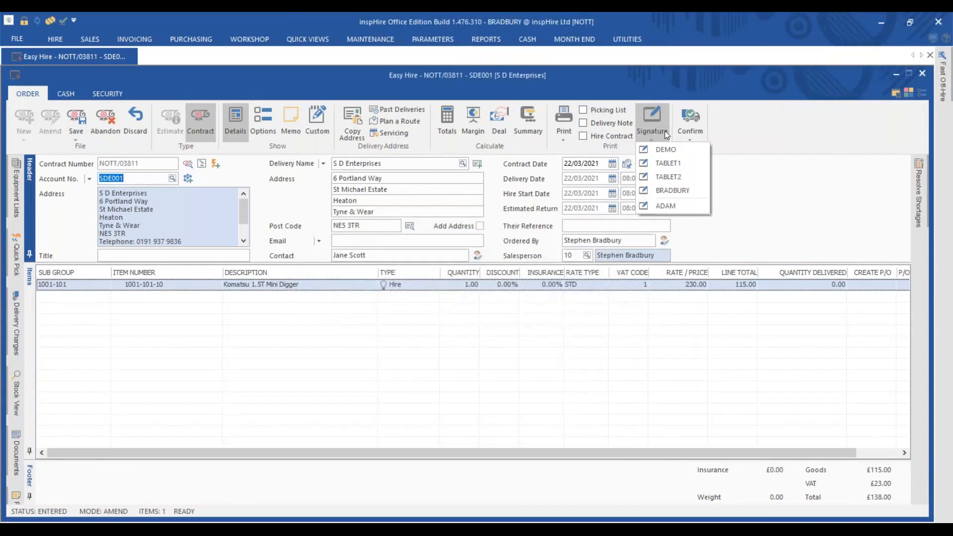
{"action": "left_click", "coordinate": [671, 191]}
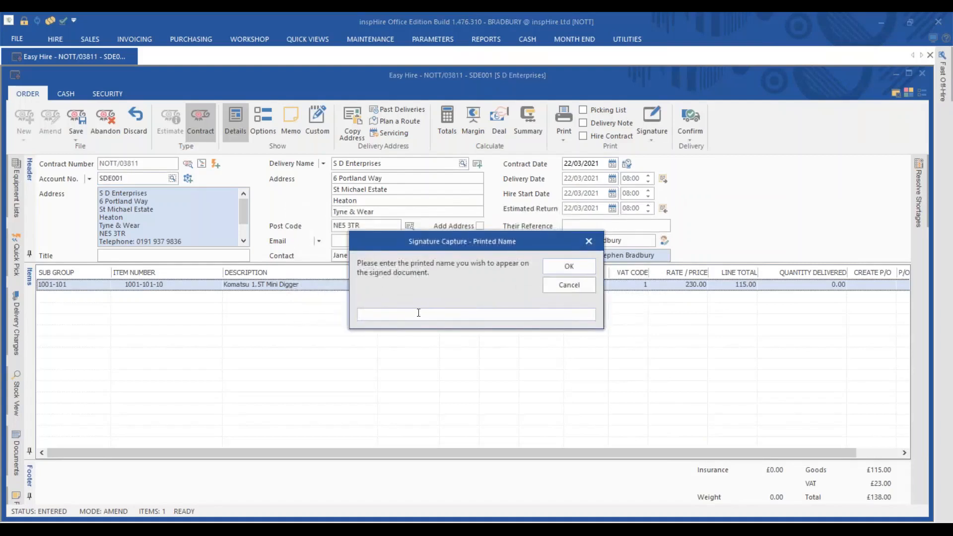
{"action": "left_click", "coordinate": [568, 271]}
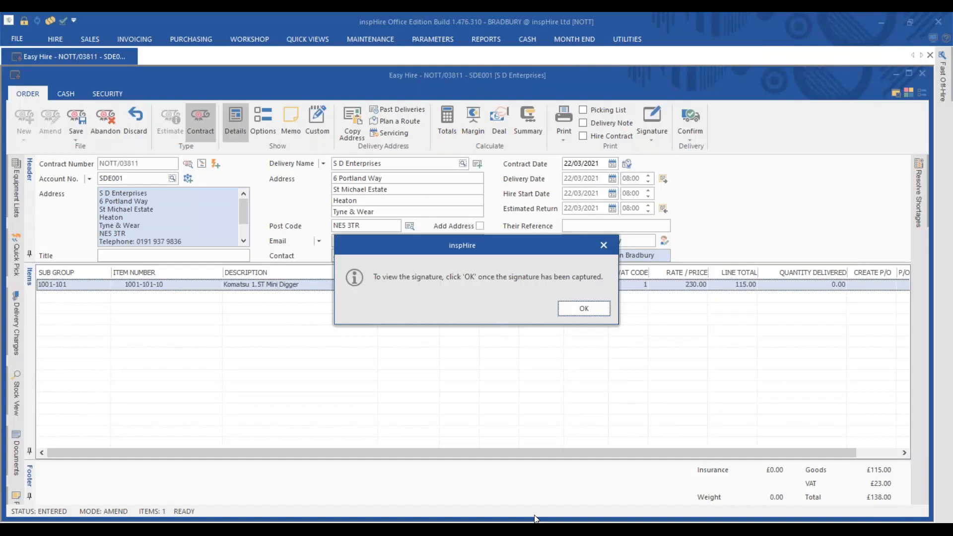
{"action": "key", "text": "alt+Tab"}
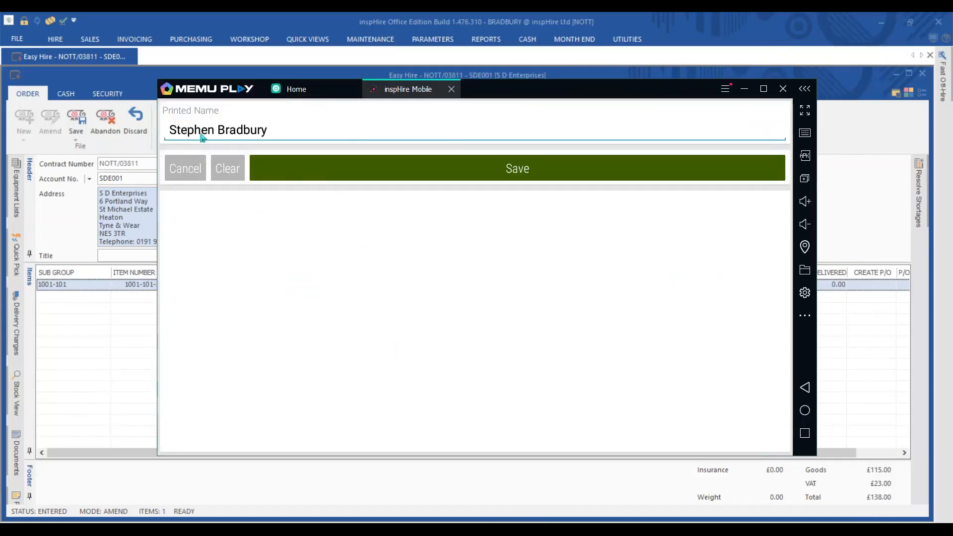
Step: Draw and save the customer's signature on the pad, then view it in Office Edition
{"action": "mouse_move", "coordinate": [336, 261]}
{"action": "left_mouse_down"}
{"action": "mouse_move", "coordinate": [281, 270]}
{"action": "mouse_move", "coordinate": [410, 294]}
{"action": "left_mouse_up"}
{"action": "mouse_move", "coordinate": [437, 345]}
{"action": "left_mouse_down"}
{"action": "mouse_move", "coordinate": [534, 349]}
{"action": "mouse_move", "coordinate": [632, 398]}
{"action": "left_mouse_up"}
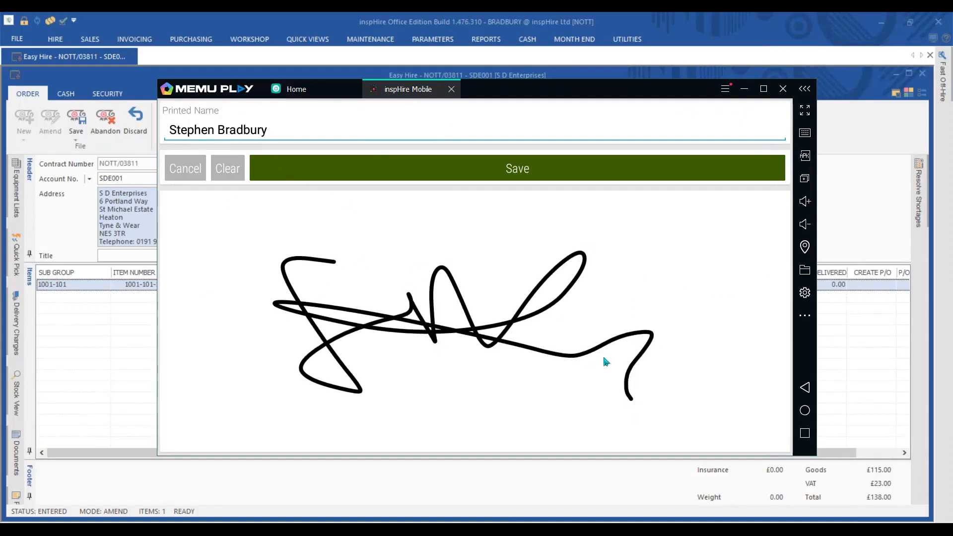
{"action": "left_click", "coordinate": [518, 172]}
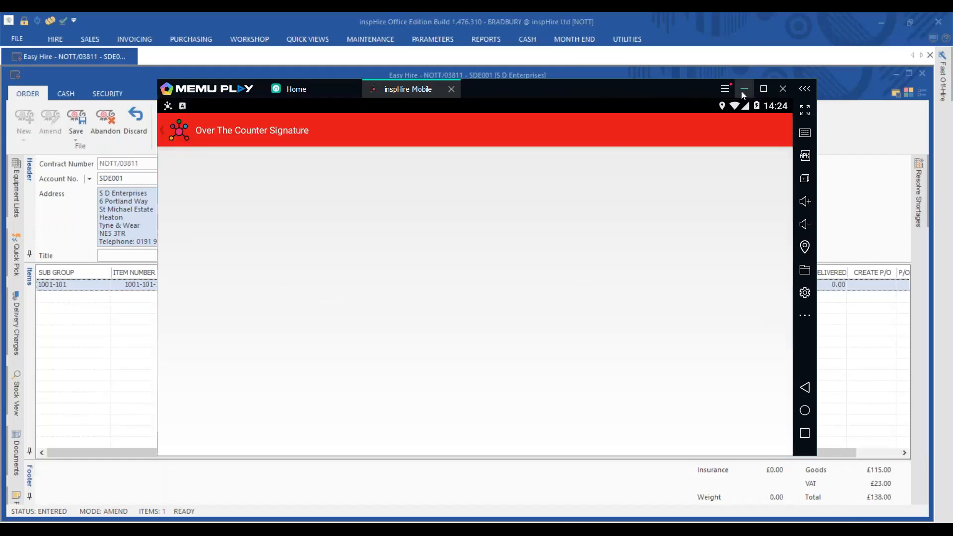
{"action": "left_click", "coordinate": [742, 92]}
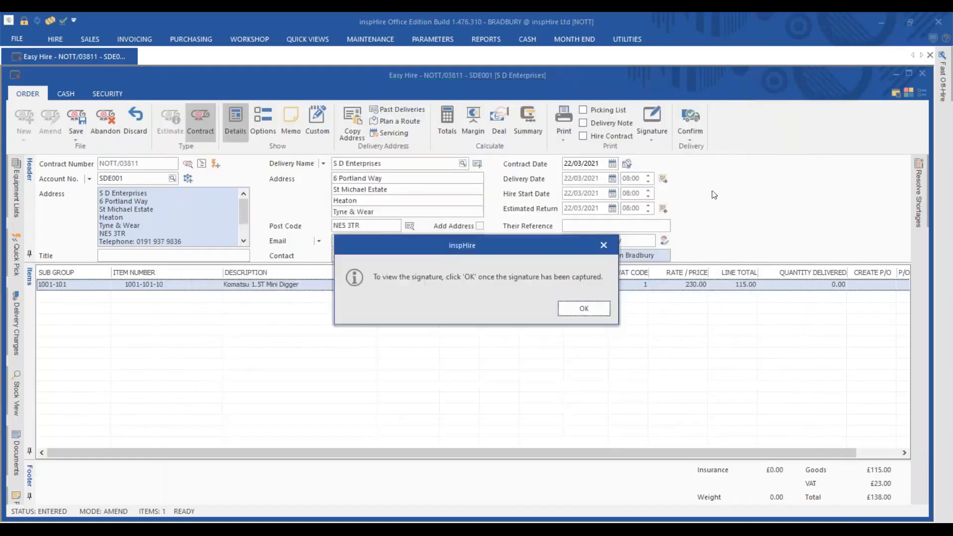
{"action": "left_click", "coordinate": [584, 308]}
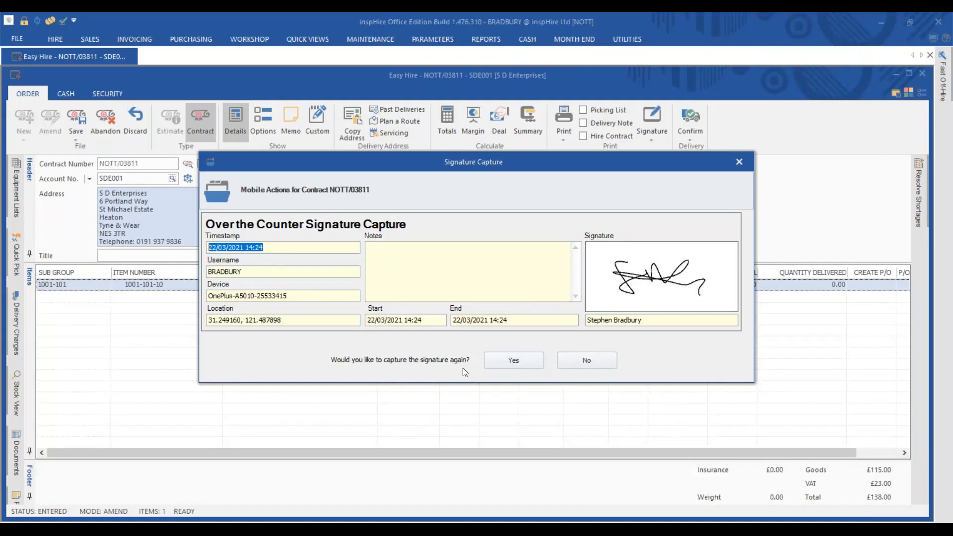
Step: Keep the reviewed signature on NOTT/03811, declining to recapture it
{"action": "left_click", "coordinate": [596, 365]}
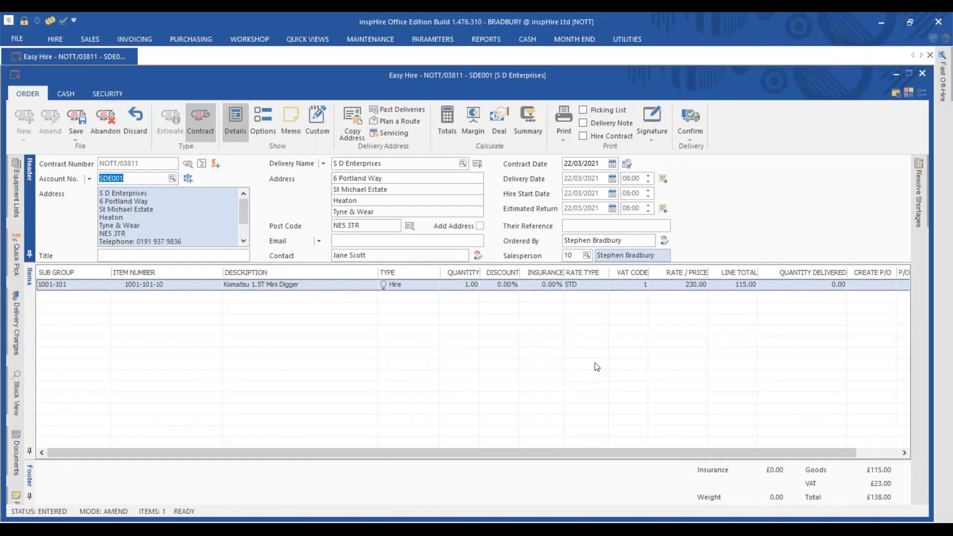
Step: Confirm delivery of the NOTT/03811 mini digger, accept both prompts, and save the contract
{"action": "left_click", "coordinate": [698, 121]}
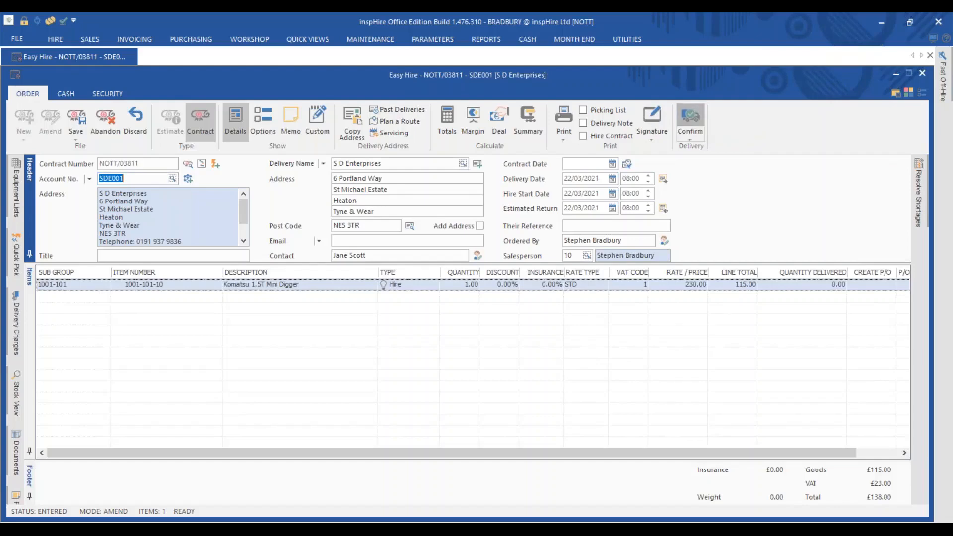
{"action": "left_click", "coordinate": [529, 309]}
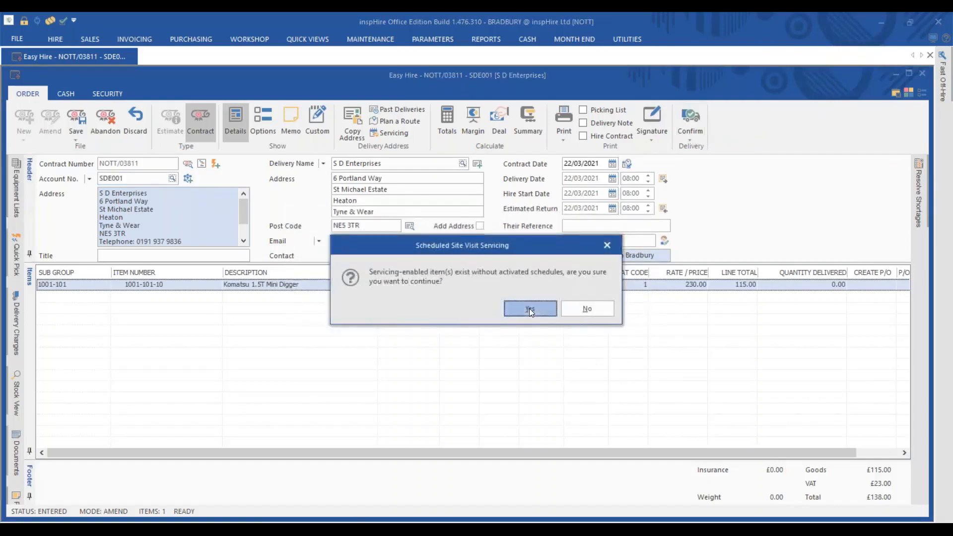
{"action": "left_click", "coordinate": [529, 308]}
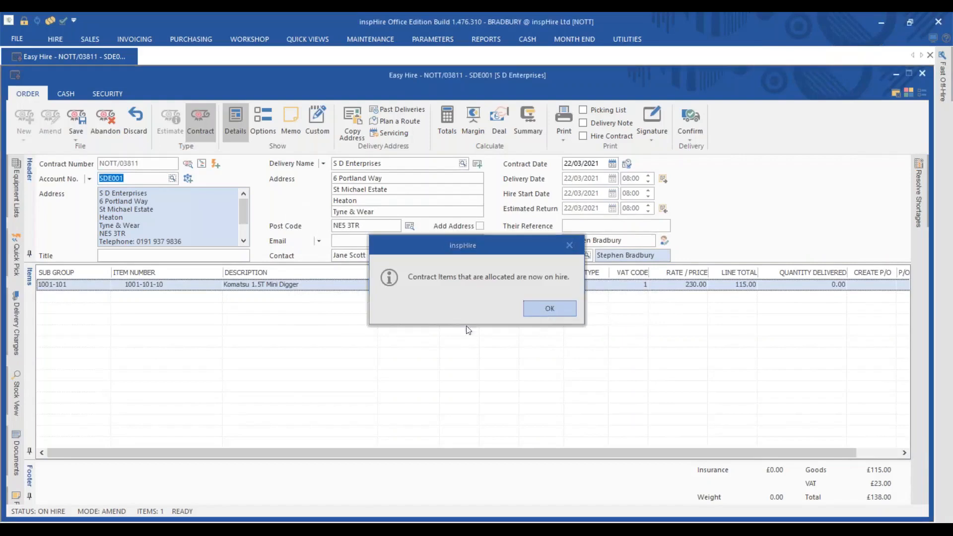
{"action": "left_click", "coordinate": [549, 312]}
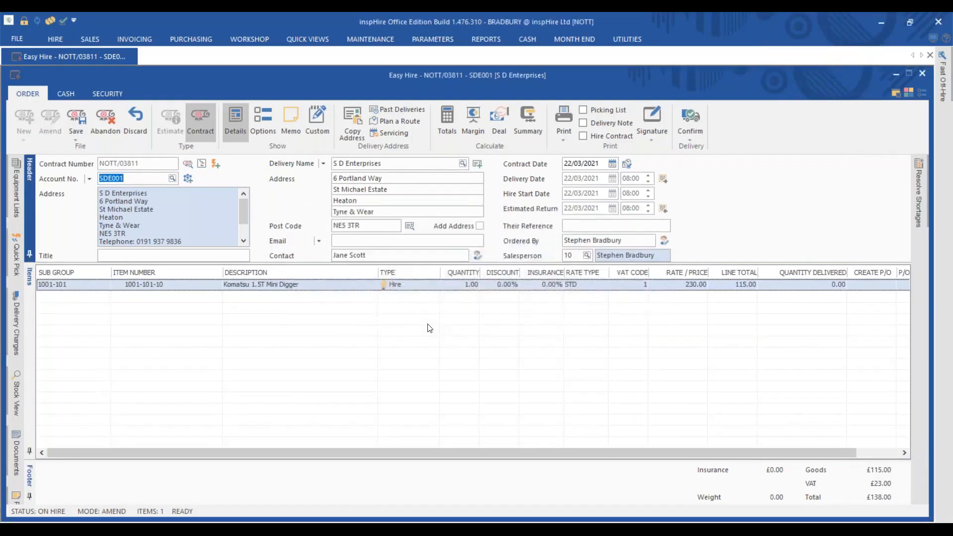
{"action": "left_click", "coordinate": [75, 119]}
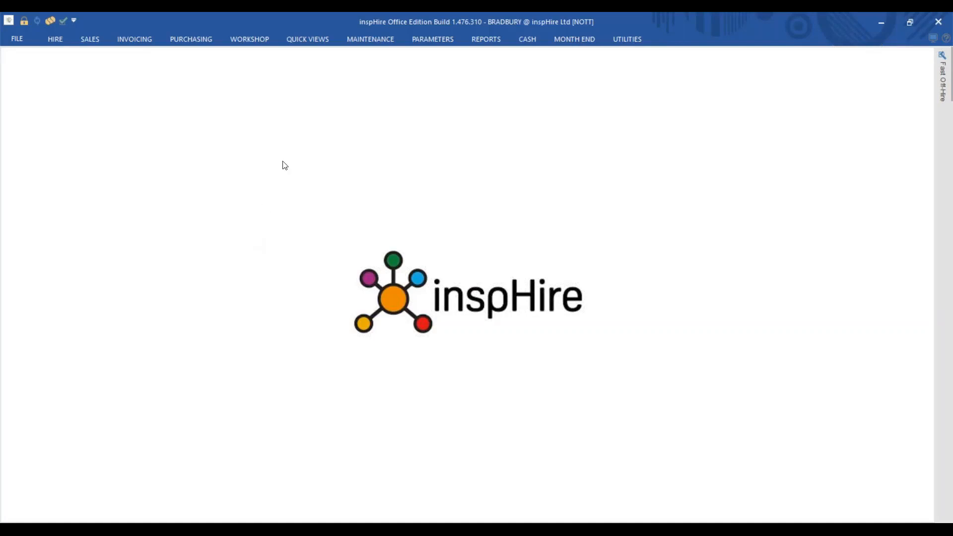
Step: Open the inspHire E-Sign window from the Maintenance ribbon
{"action": "left_click", "coordinate": [367, 40]}
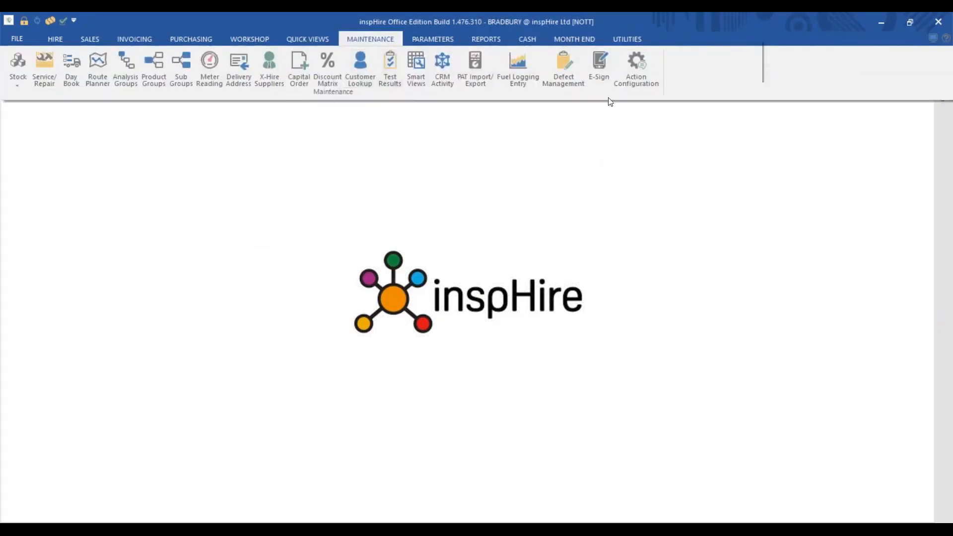
{"action": "left_click", "coordinate": [597, 70]}
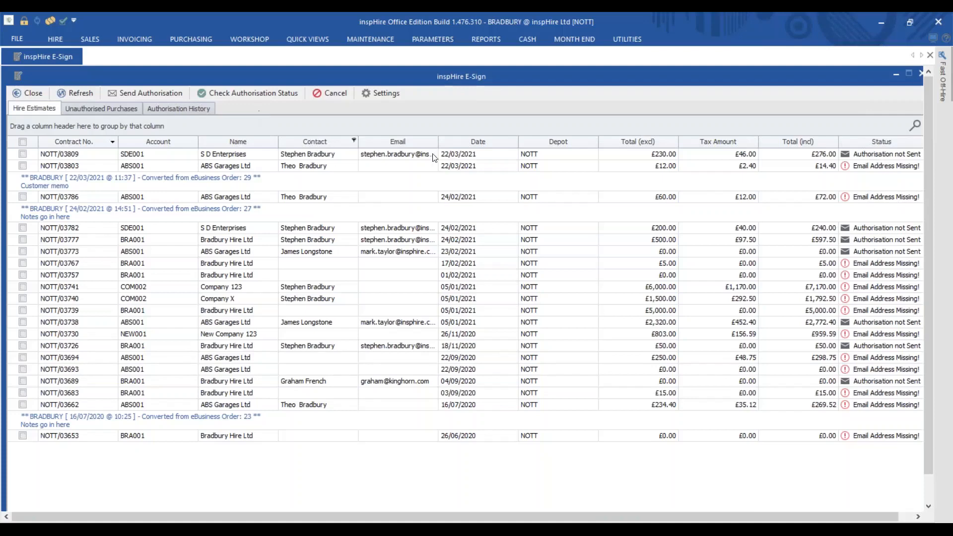
Step: Send the authorisation email for estimate NOTT/03809, then close the E-Sign window
{"action": "left_click", "coordinate": [859, 168]}
{"action": "left_click", "coordinate": [880, 199]}
{"action": "left_click", "coordinate": [887, 265]}
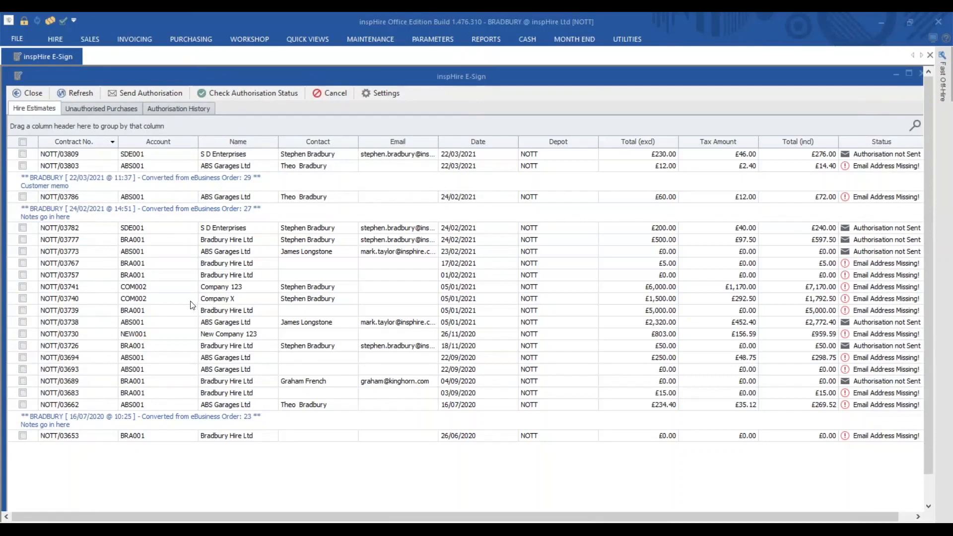
{"action": "left_click", "coordinate": [20, 159]}
{"action": "left_click", "coordinate": [22, 155]}
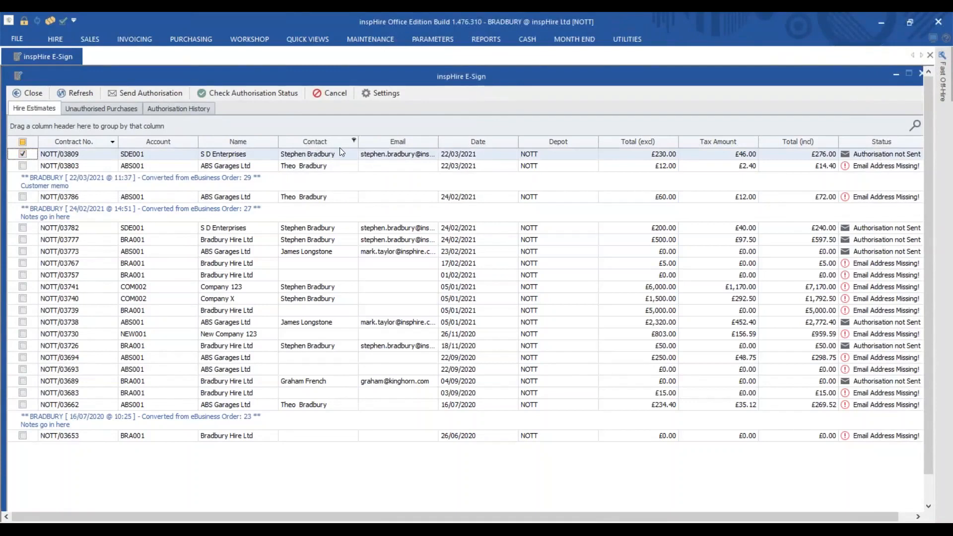
{"action": "left_click", "coordinate": [133, 93]}
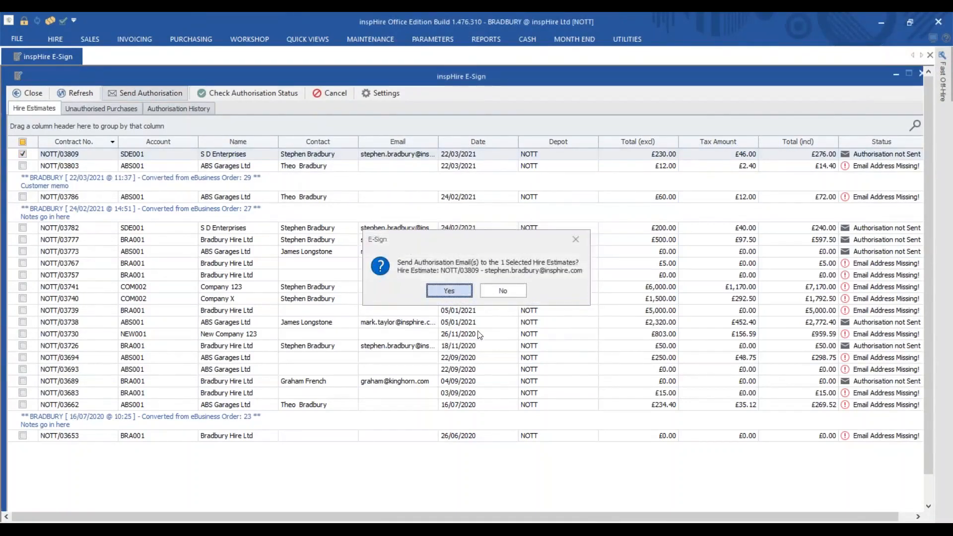
{"action": "left_click", "coordinate": [450, 348]}
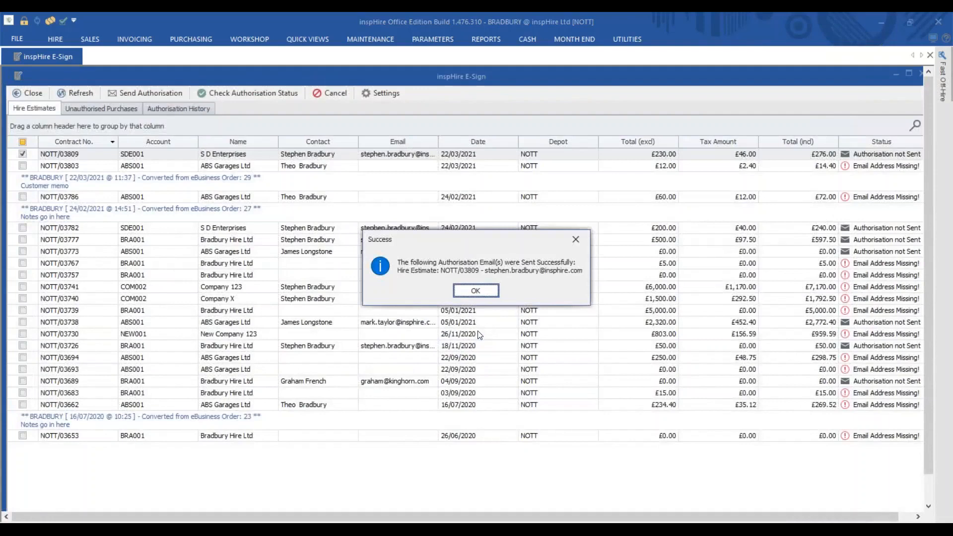
{"action": "left_click", "coordinate": [484, 290]}
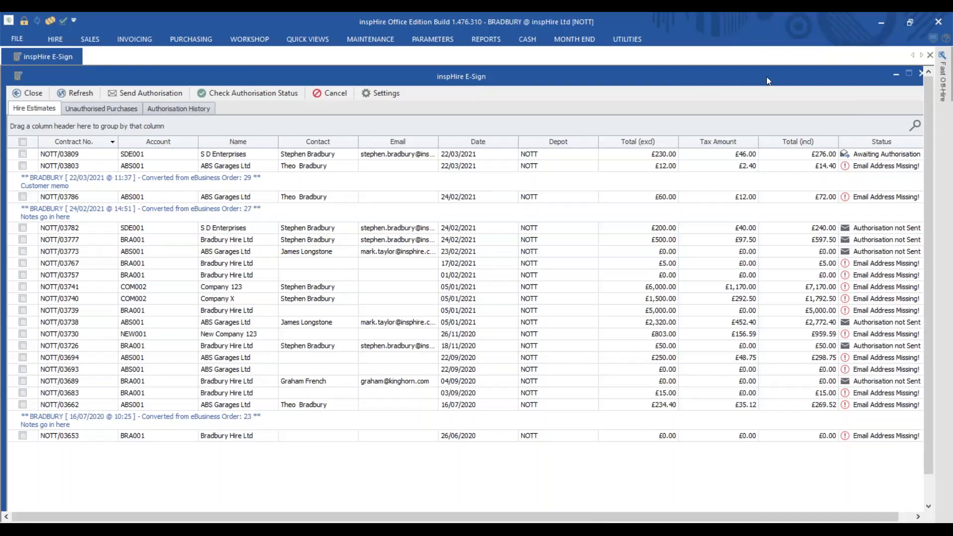
{"action": "left_click", "coordinate": [918, 73]}
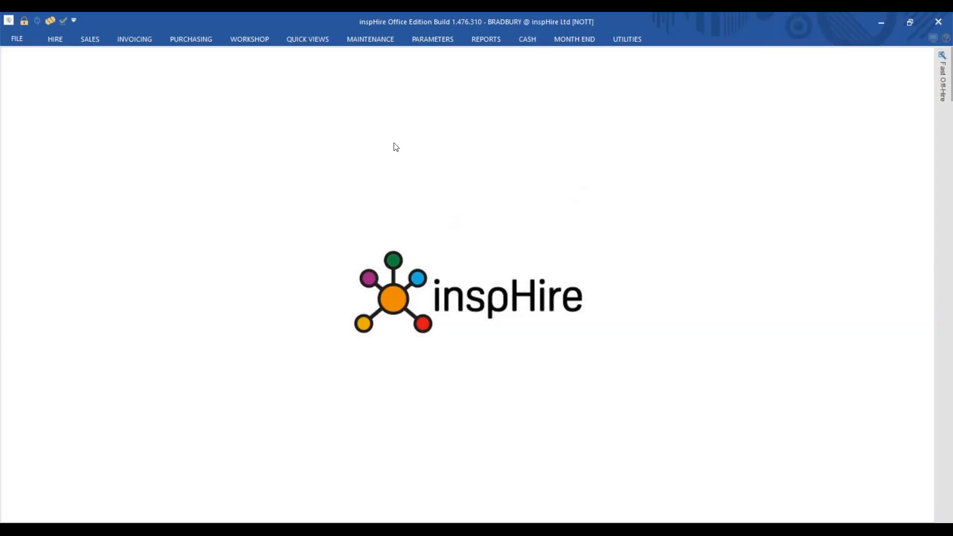
Step: Open Action Configuration and select the Send an SMS action under Hire > Confirmed Delivery
{"action": "left_click", "coordinate": [368, 40]}
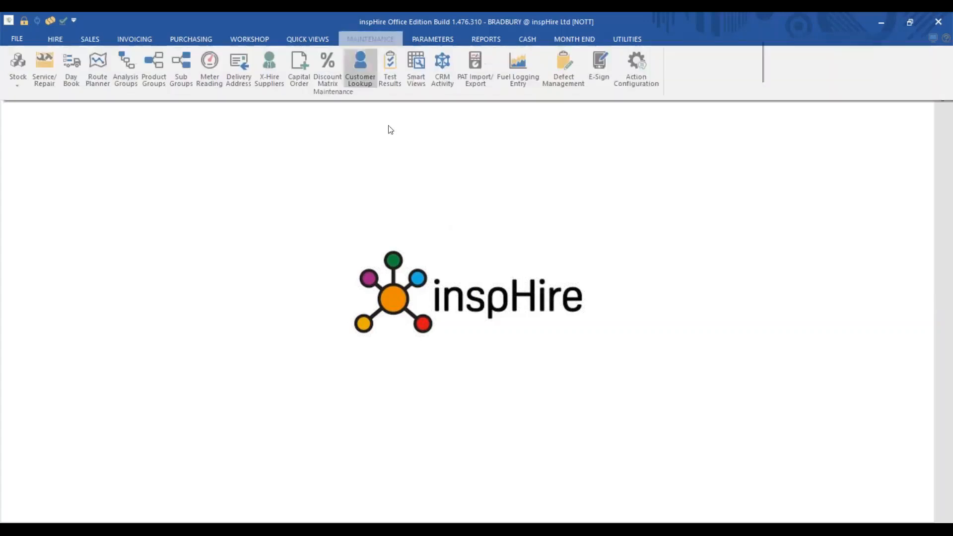
{"action": "left_click", "coordinate": [636, 83]}
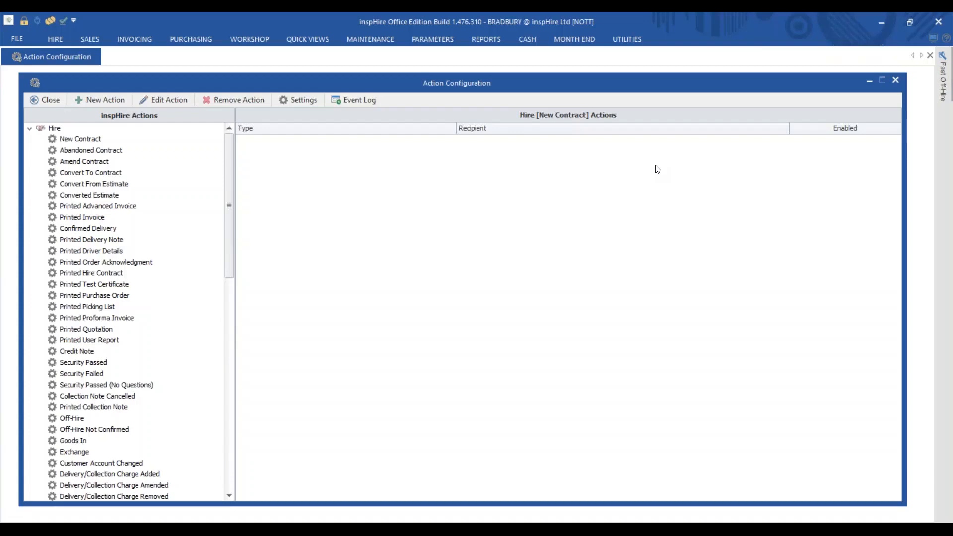
{"action": "left_click", "coordinate": [97, 230]}
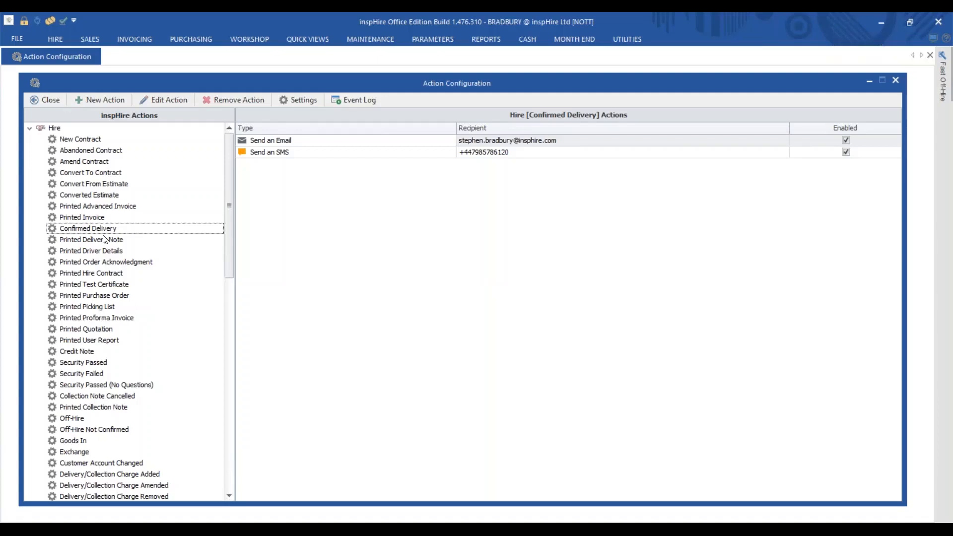
{"action": "left_click", "coordinate": [312, 154]}
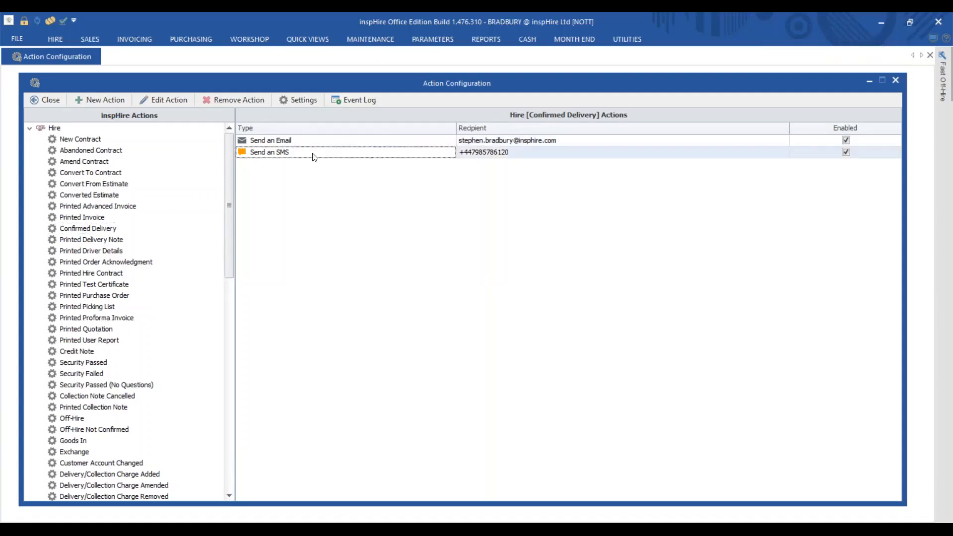
Step: Review the Confirmed Delivery SMS message text and database fields, then check its Condition Builder
{"action": "double_click", "coordinate": [409, 289]}
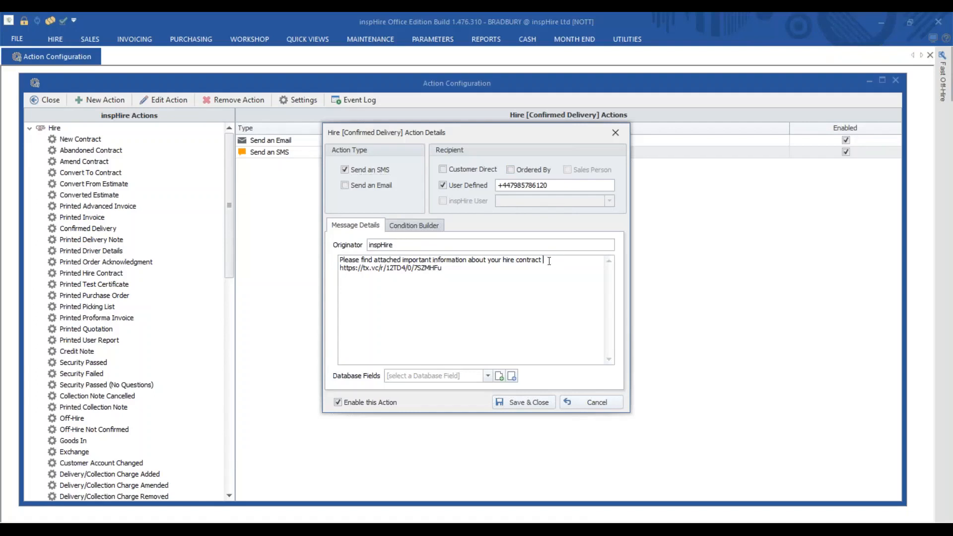
{"action": "left_click_drag", "start_coordinate": [543, 260], "coordinate": [340, 260]}
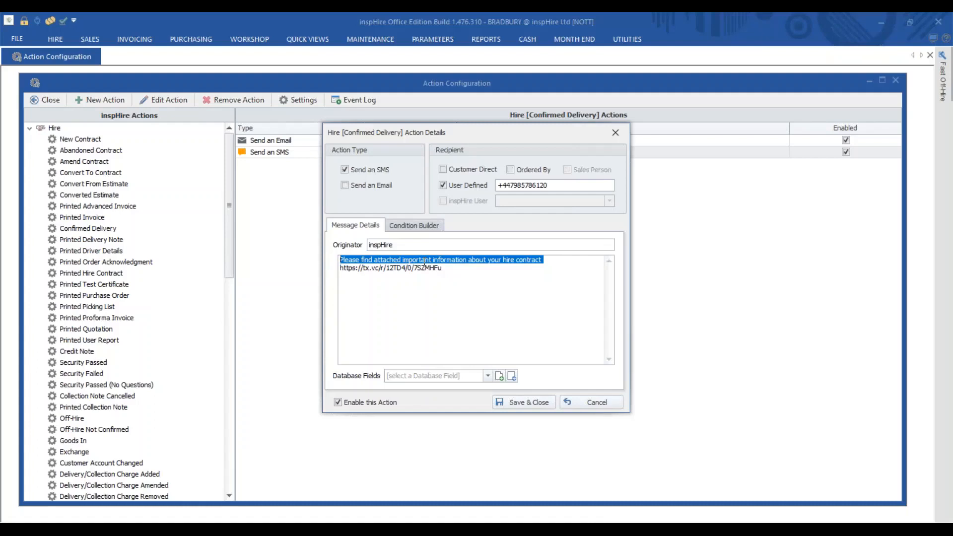
{"action": "left_click", "coordinate": [547, 309]}
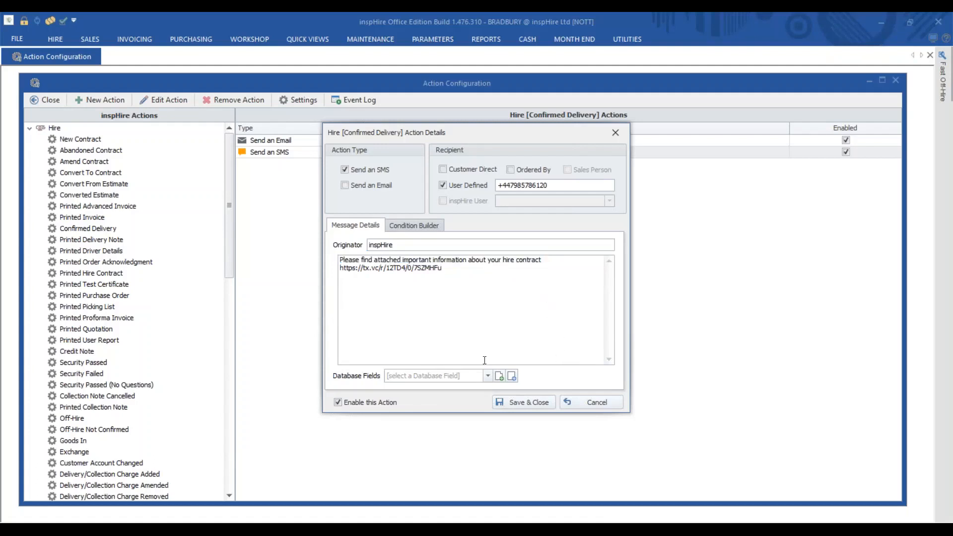
{"action": "left_click", "coordinate": [487, 375]}
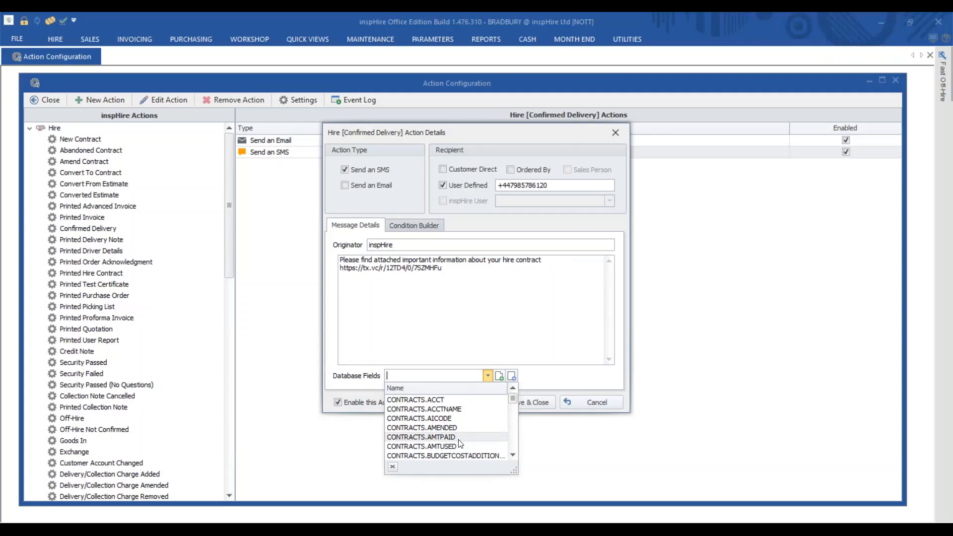
{"action": "scroll", "coordinate": [472, 433], "scroll_direction": "down", "scroll_amount": 15}
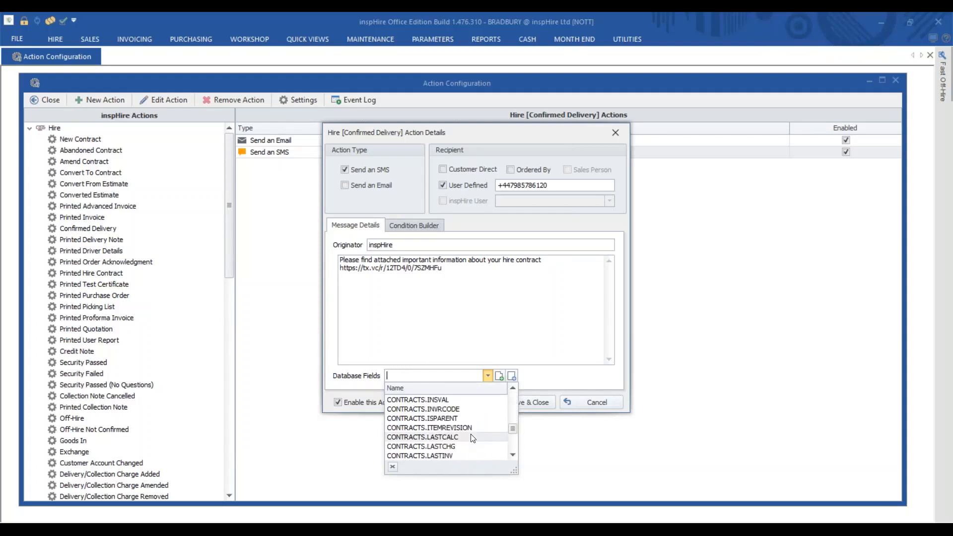
{"action": "left_click", "coordinate": [476, 297]}
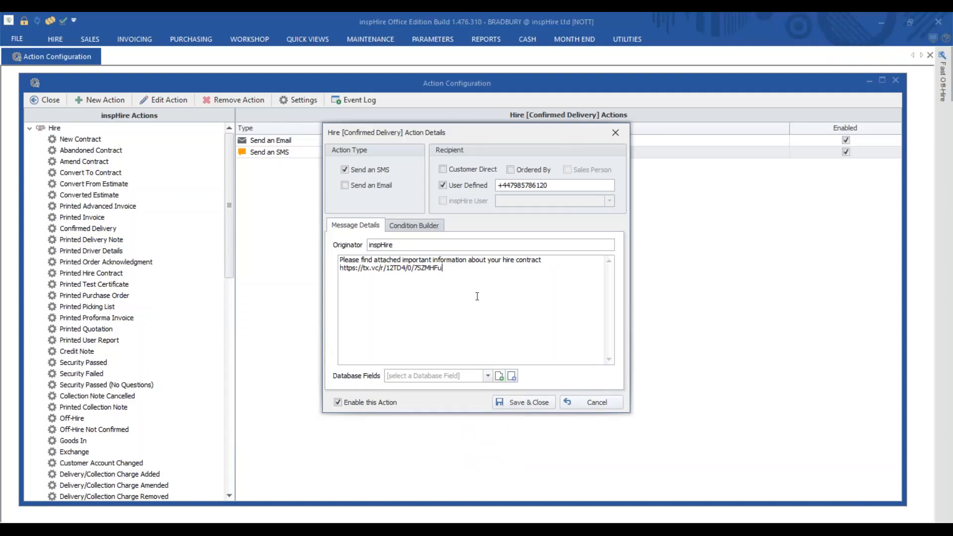
{"action": "left_click", "coordinate": [413, 228]}
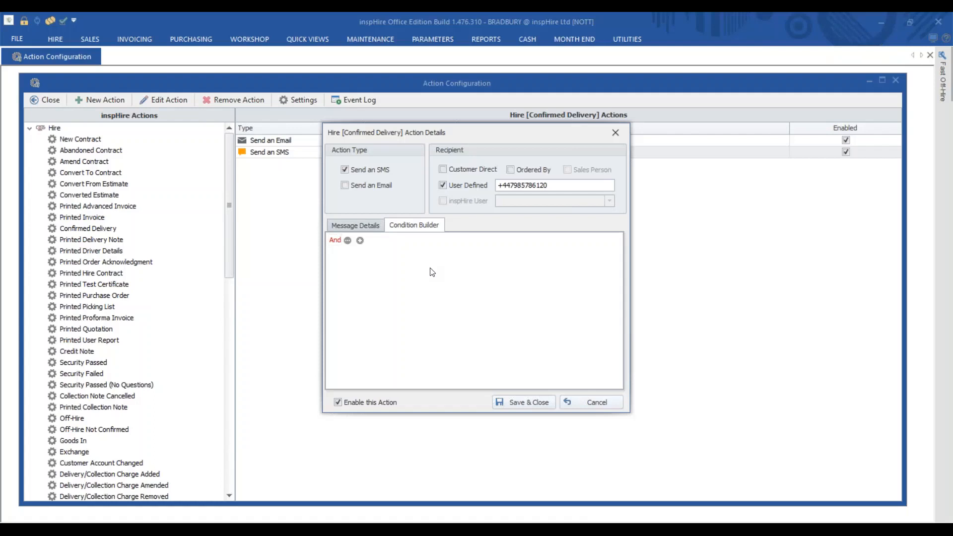
Step: Close the SMS Action Details dialog without making changes
{"action": "left_click", "coordinate": [615, 132]}
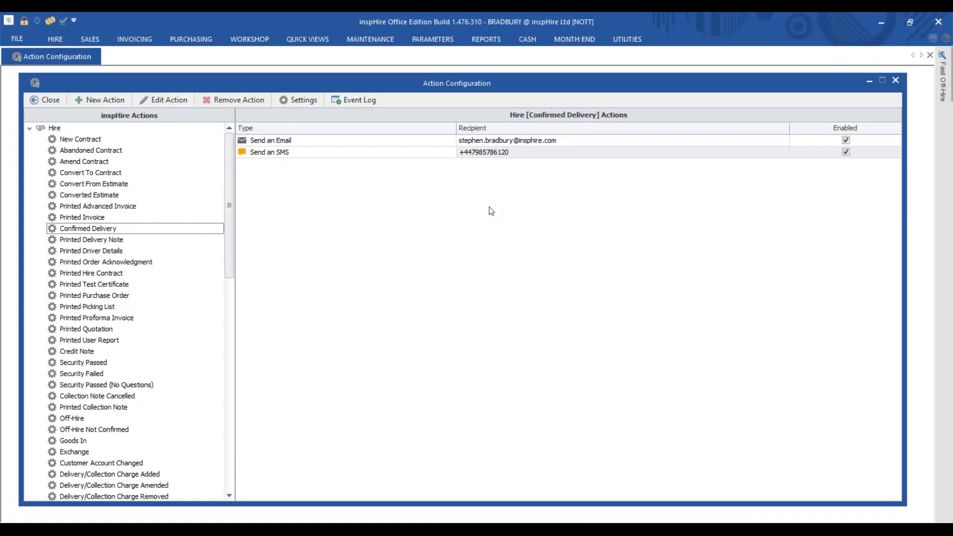
Step: Close Action Configuration and launch the Customer Quick View
{"action": "left_click", "coordinate": [896, 81]}
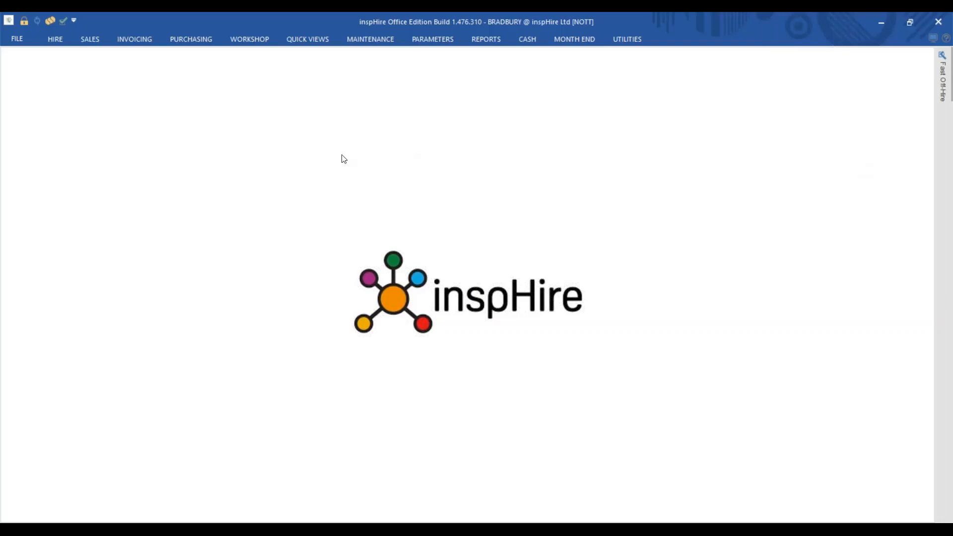
{"action": "left_click", "coordinate": [313, 42]}
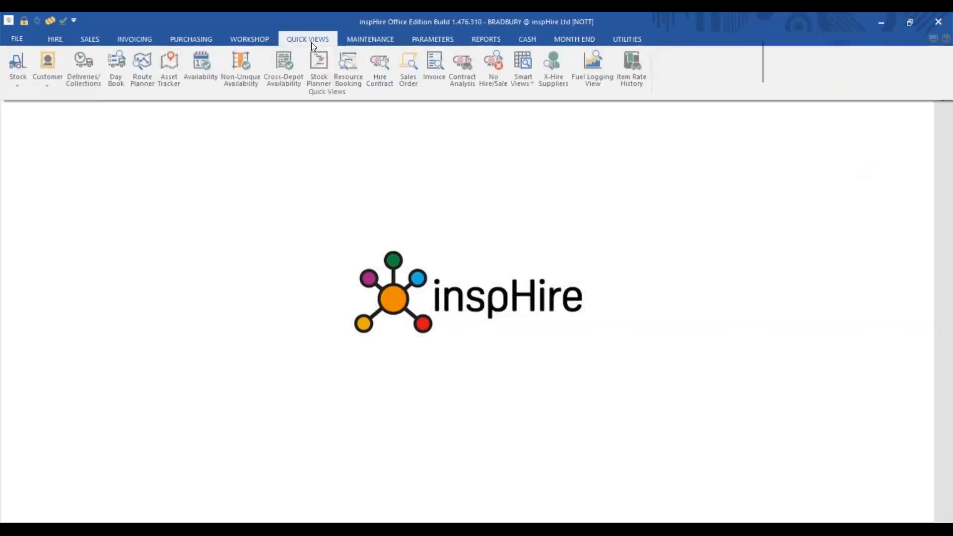
{"action": "left_click", "coordinate": [48, 65]}
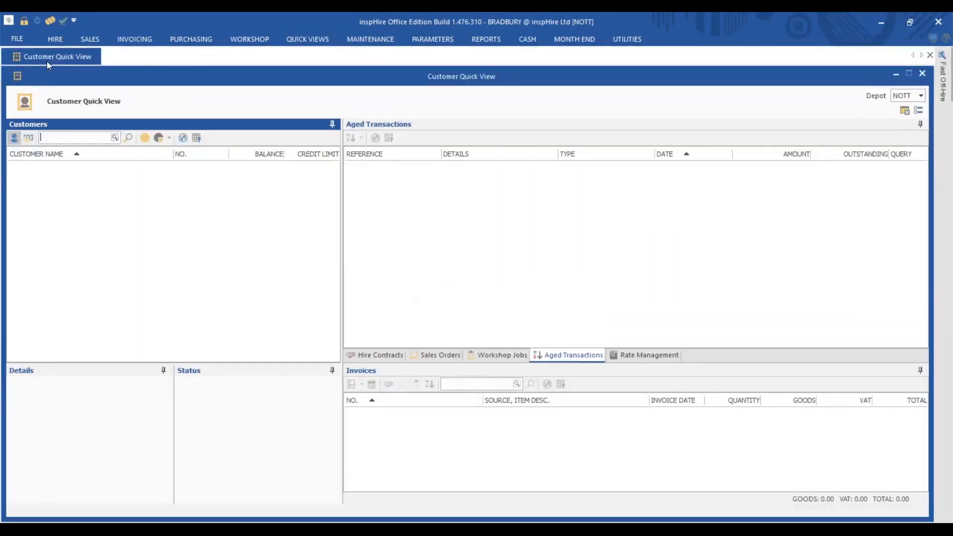
Step: Load all NOTT depot customers with their balances and credit limits
{"action": "left_click", "coordinate": [143, 139]}
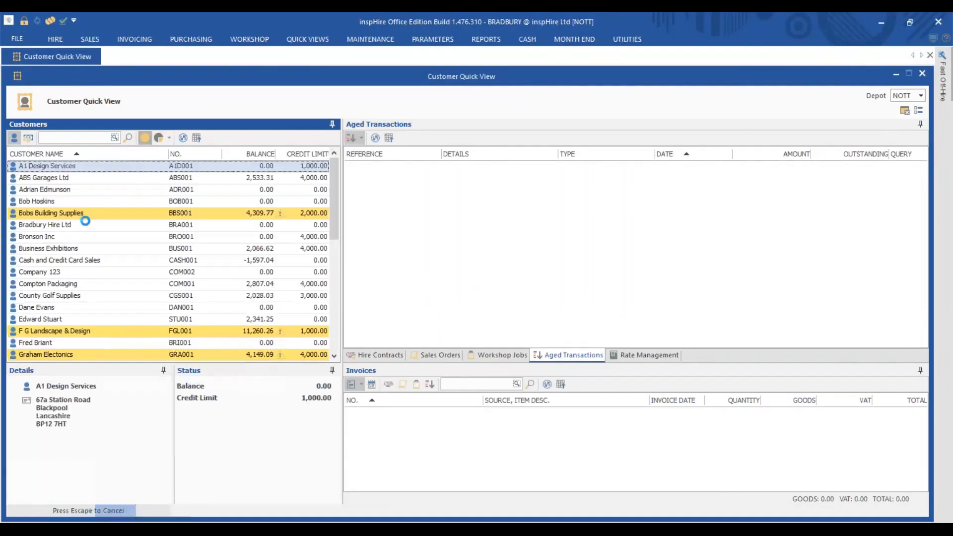
{"action": "left_click", "coordinate": [28, 137]}
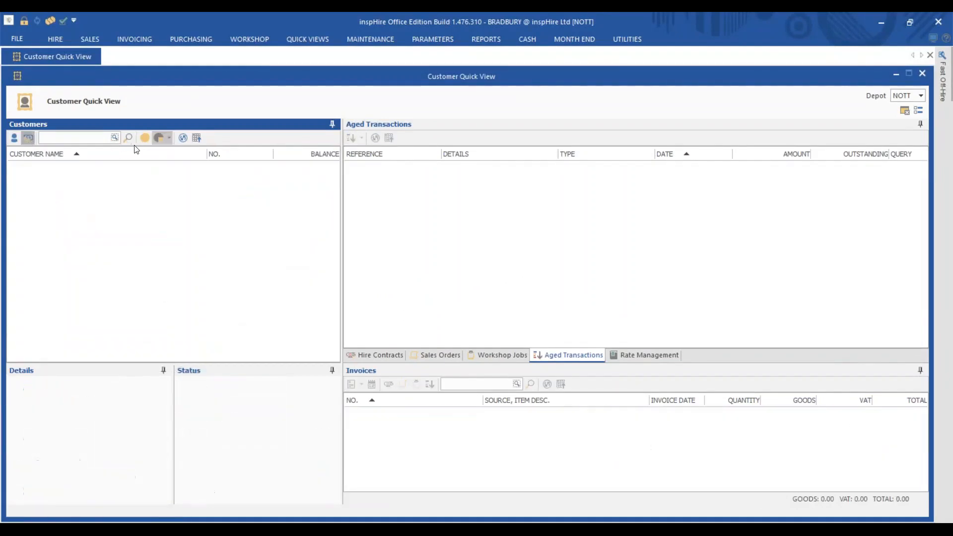
{"action": "left_click", "coordinate": [144, 139]}
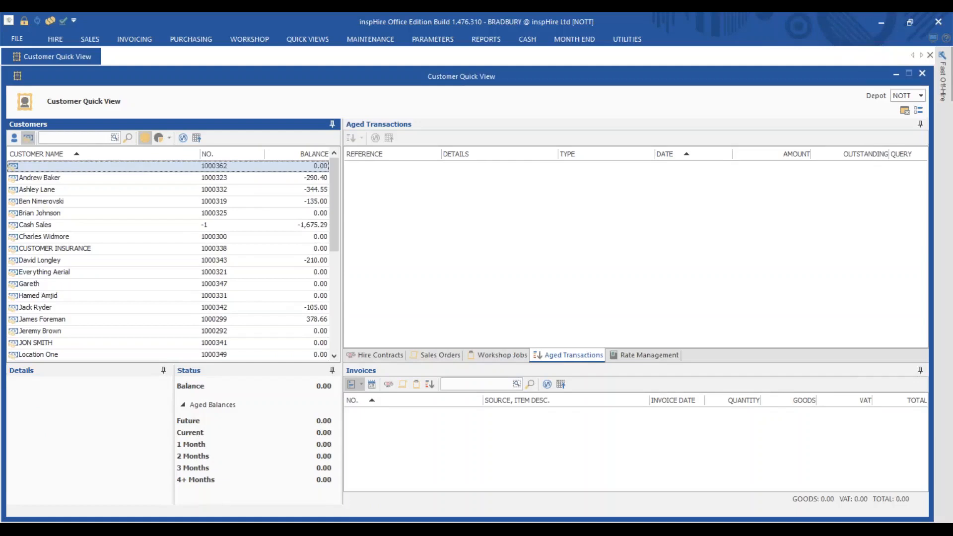
{"action": "left_click", "coordinate": [14, 138]}
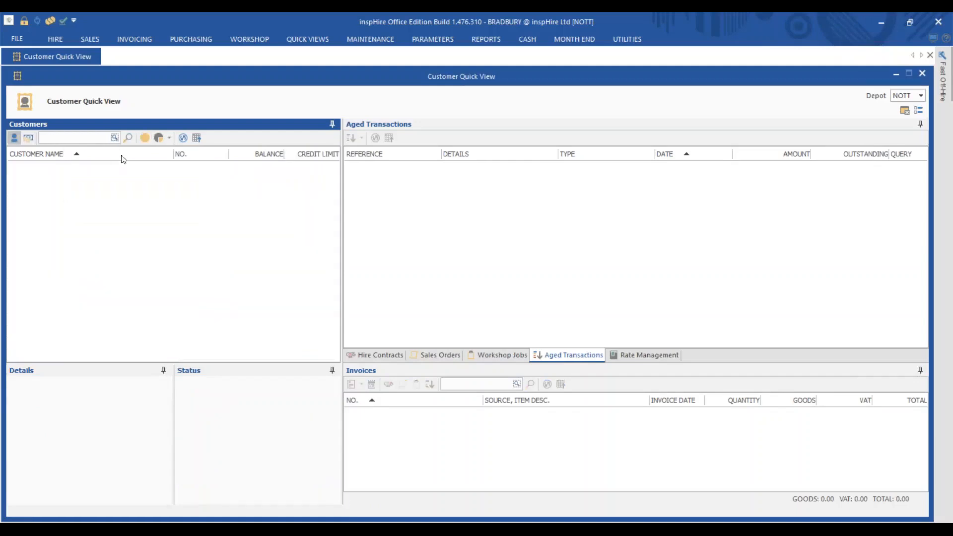
{"action": "left_click", "coordinate": [142, 139]}
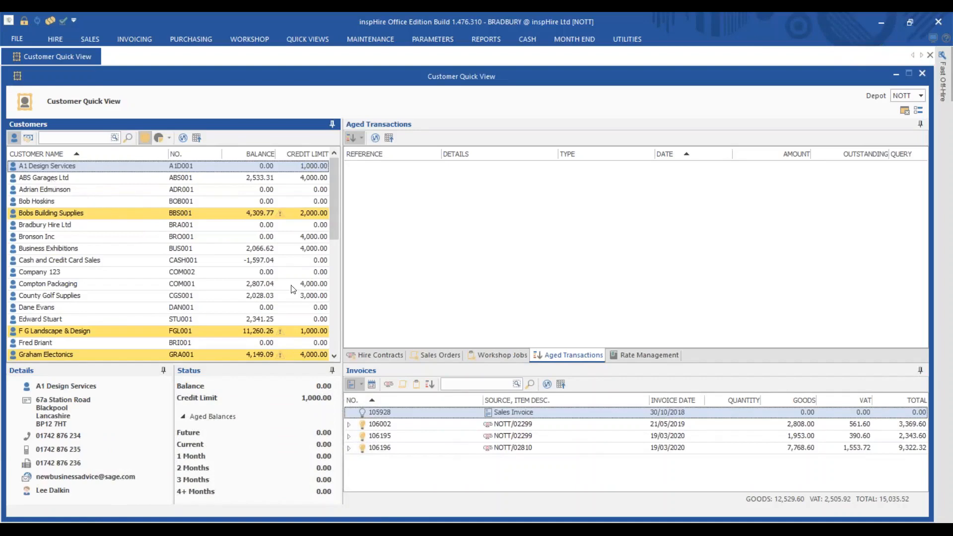
{"action": "scroll", "coordinate": [164, 317], "scroll_direction": "down", "scroll_amount": 10}
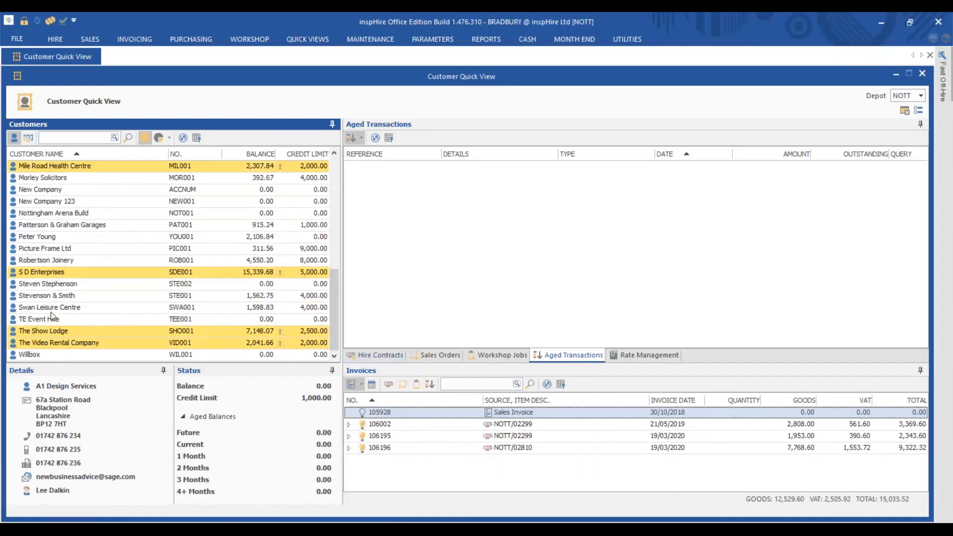
Step: Select S D Enterprises and browse its hire contracts
{"action": "left_click", "coordinate": [23, 272]}
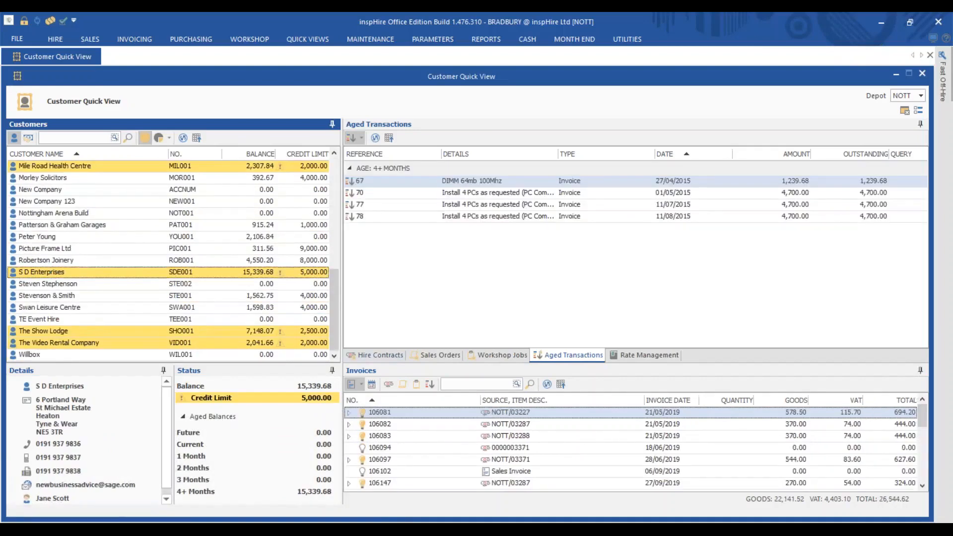
{"action": "left_click", "coordinate": [370, 357]}
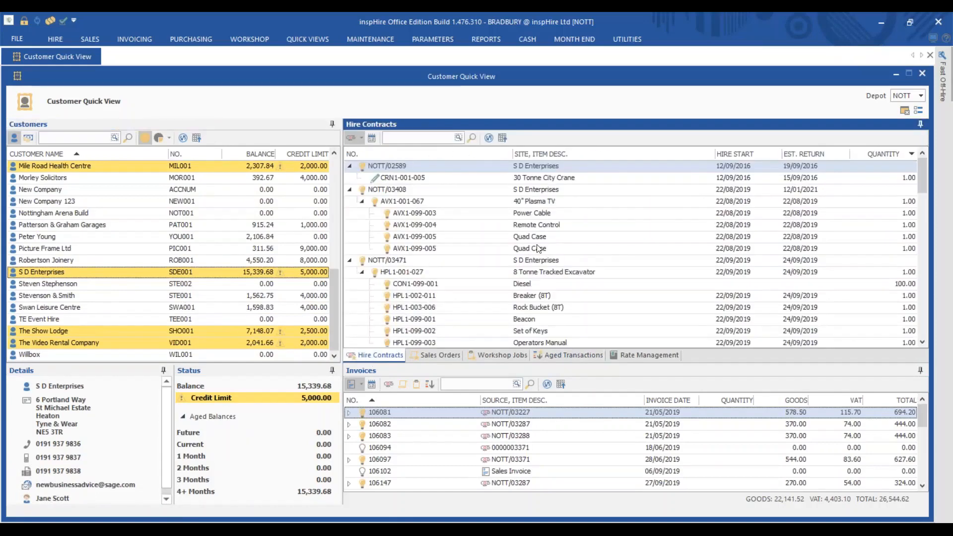
{"action": "scroll", "coordinate": [395, 261], "scroll_direction": "down", "scroll_amount": 5}
{"action": "scroll", "coordinate": [397, 262], "scroll_direction": "down", "scroll_amount": 3}
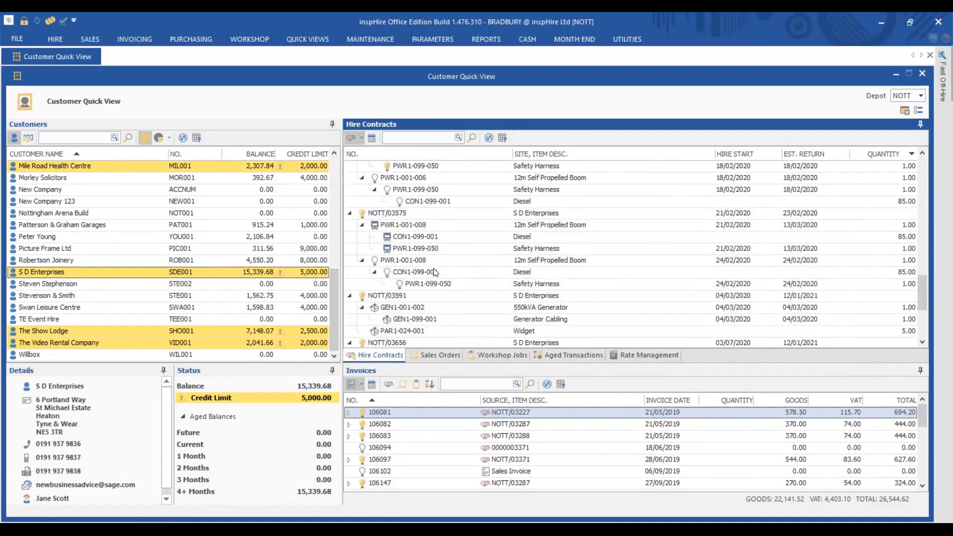
{"action": "scroll", "coordinate": [436, 271], "scroll_direction": "down", "scroll_amount": 3}
{"action": "scroll", "coordinate": [434, 274], "scroll_direction": "down", "scroll_amount": 1}
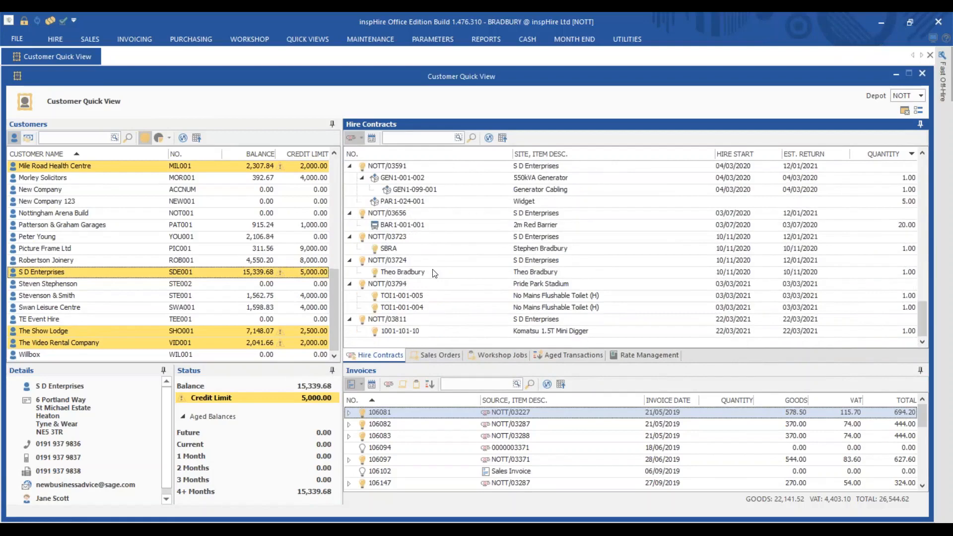
{"action": "scroll", "coordinate": [435, 273], "scroll_direction": "up", "scroll_amount": 12}
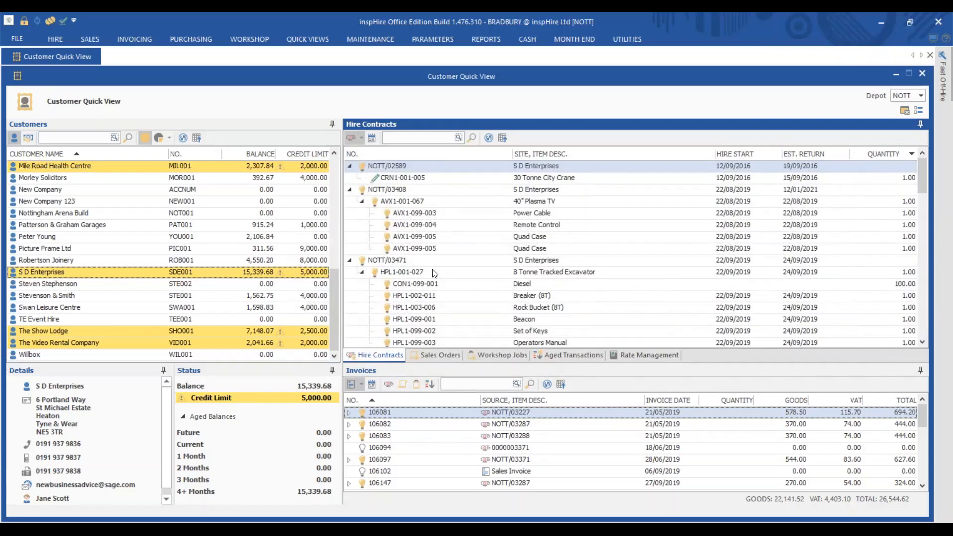
Step: View S D Enterprises' sales orders, workshop jobs, aged transactions and Rate Management
{"action": "left_click", "coordinate": [440, 356]}
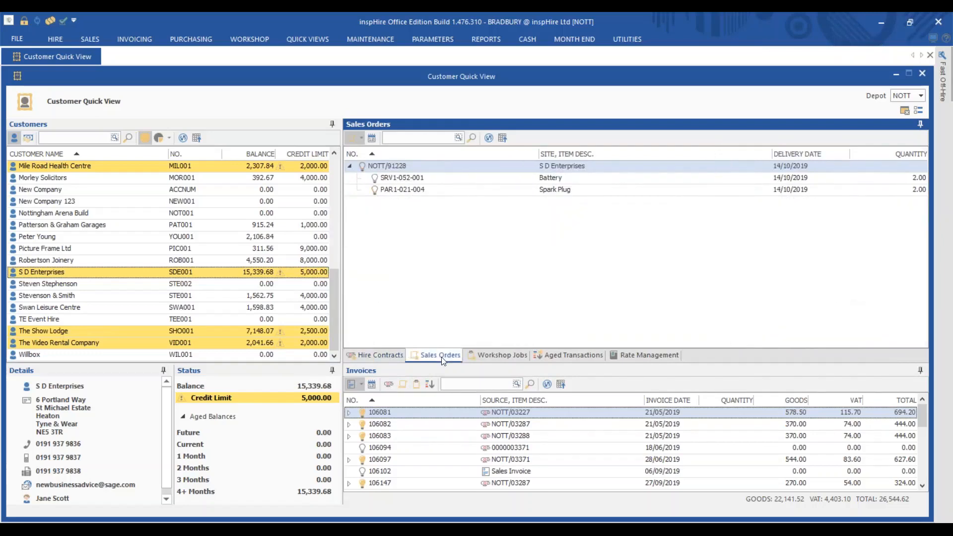
{"action": "left_click", "coordinate": [491, 352]}
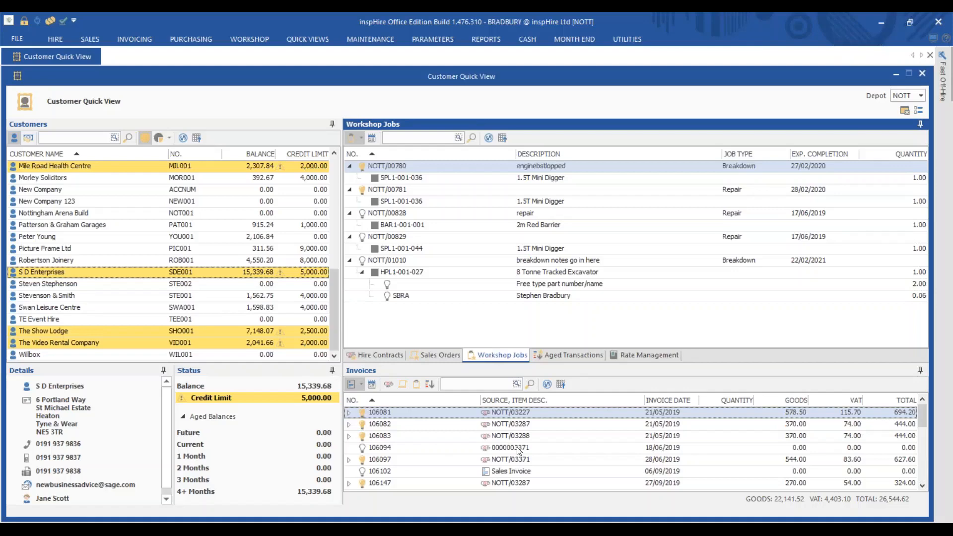
{"action": "left_click", "coordinate": [559, 361]}
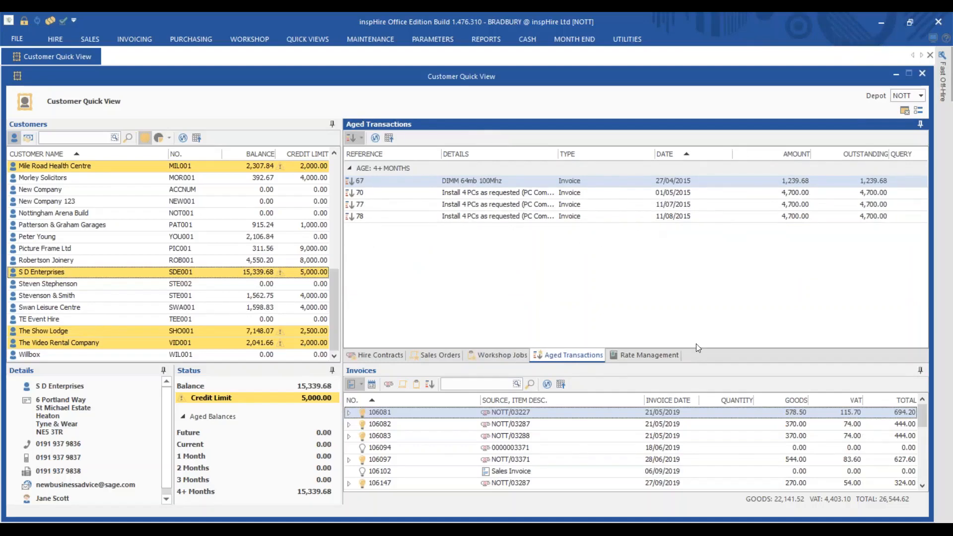
{"action": "left_click", "coordinate": [644, 357]}
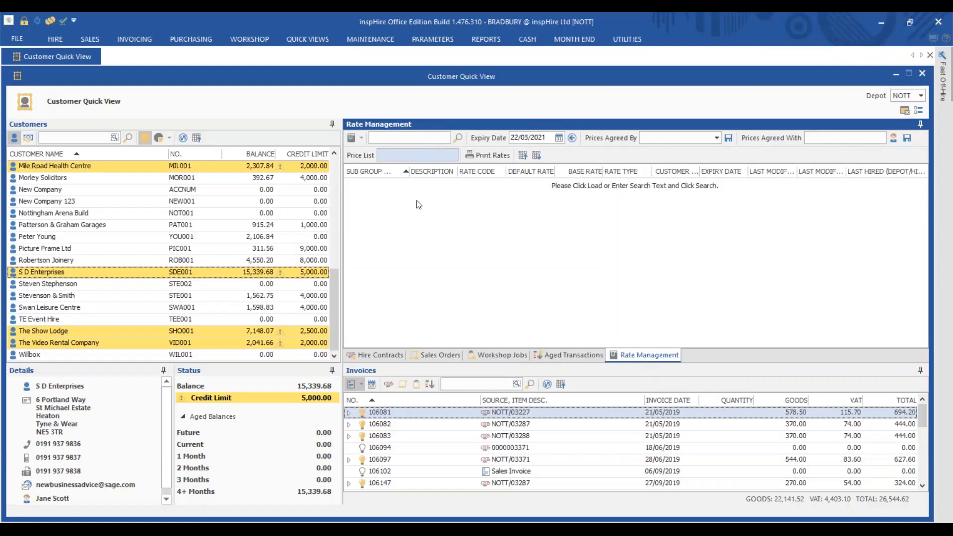
Step: Load S D Enterprises' rates and set a 200.00 customer rate for Komatsu 1001-101 STD
{"action": "left_click", "coordinate": [353, 138]}
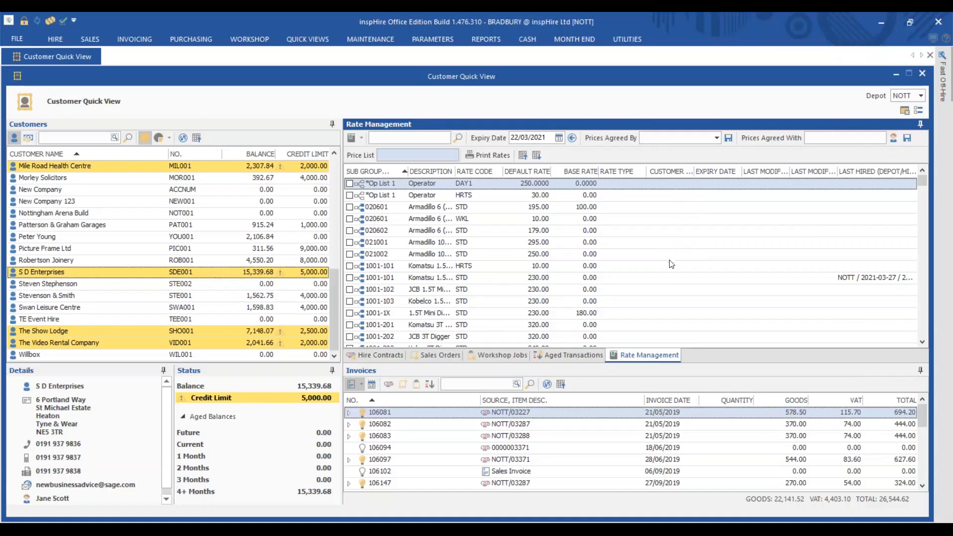
{"action": "left_click", "coordinate": [673, 279]}
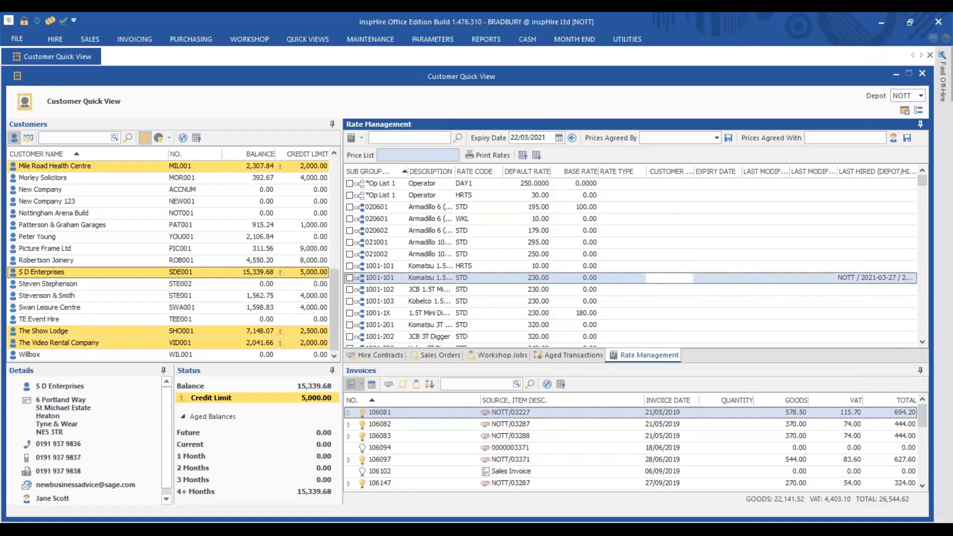
{"action": "type", "text": "200"}
{"action": "key", "text": "Return"}
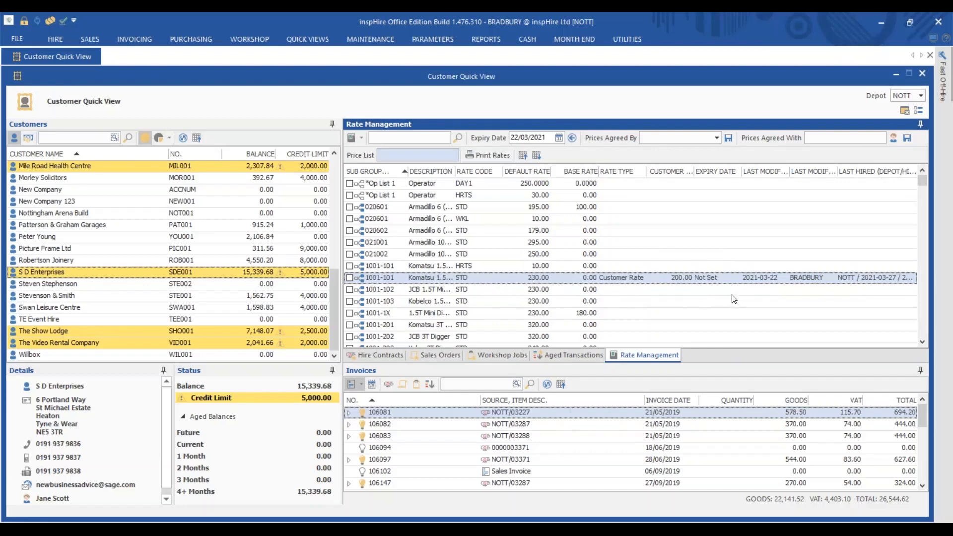
Step: Change the expiry date of the 200.00 Komatsu 1001-101 customer rate to 2022-03-22
{"action": "left_click", "coordinate": [722, 280]}
{"action": "type", "text": "2022-03-22"}
{"action": "left_click", "coordinate": [713, 304]}
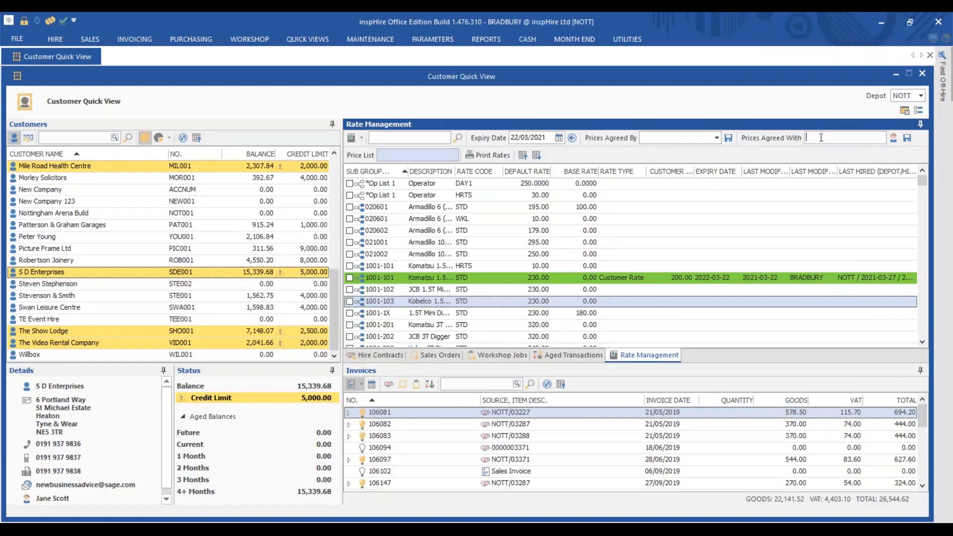
Step: Check the Prices Agreed By list, then print S D Enterprises' special hire rates report
{"action": "left_click", "coordinate": [712, 140]}
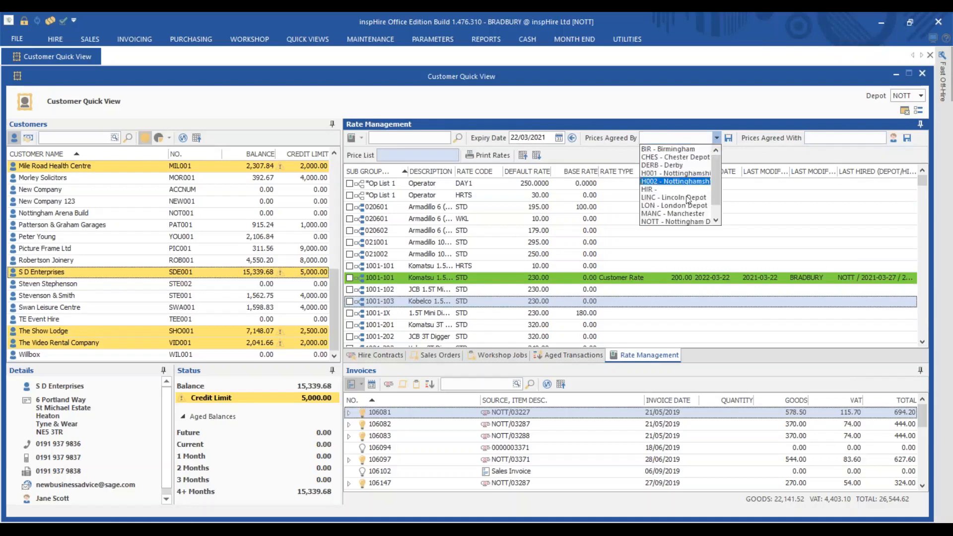
{"action": "left_click", "coordinate": [679, 140]}
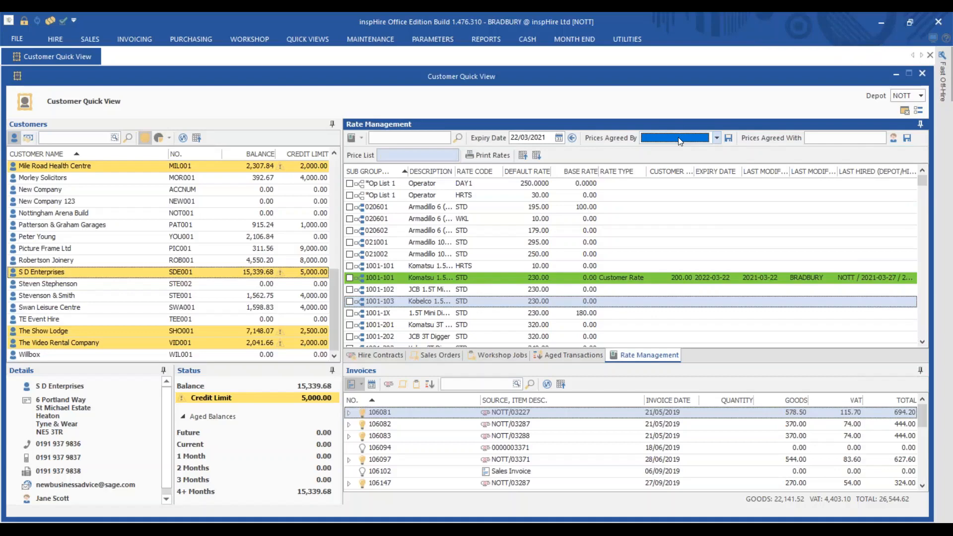
{"action": "left_click", "coordinate": [362, 138]}
{"action": "left_click", "coordinate": [371, 148]}
{"action": "left_click", "coordinate": [487, 156]}
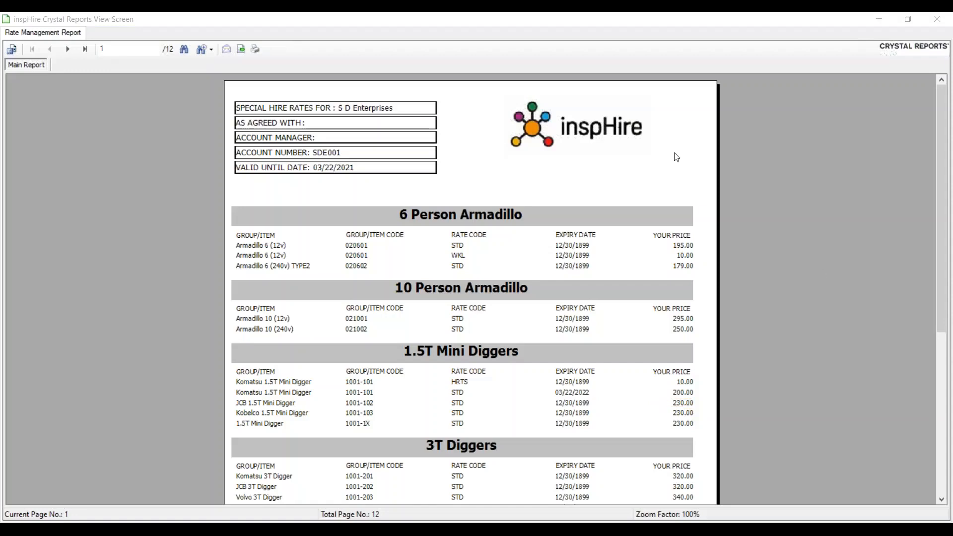
Step: Close the rate report and select contract NOTT/03811 among S D Enterprises' hire contracts
{"action": "left_click", "coordinate": [937, 19]}
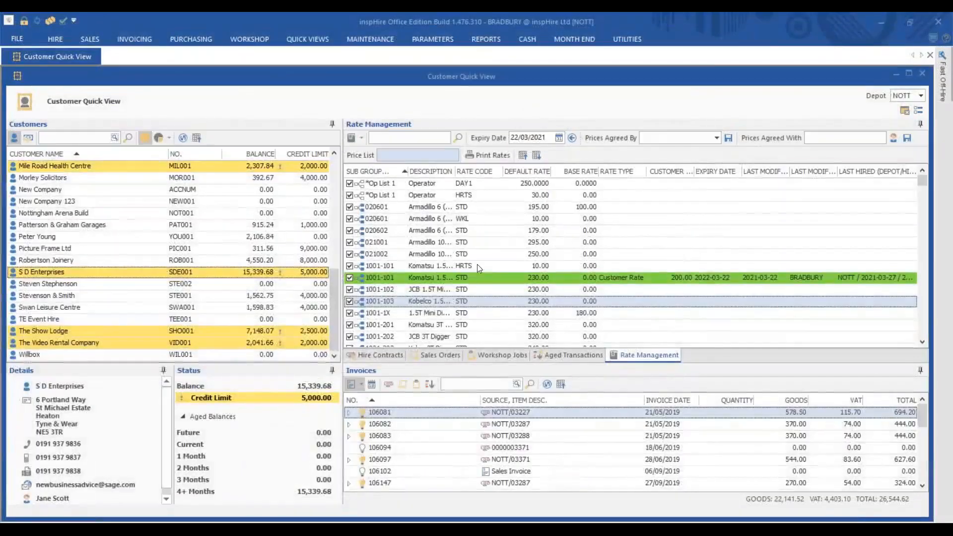
{"action": "left_click", "coordinate": [388, 358]}
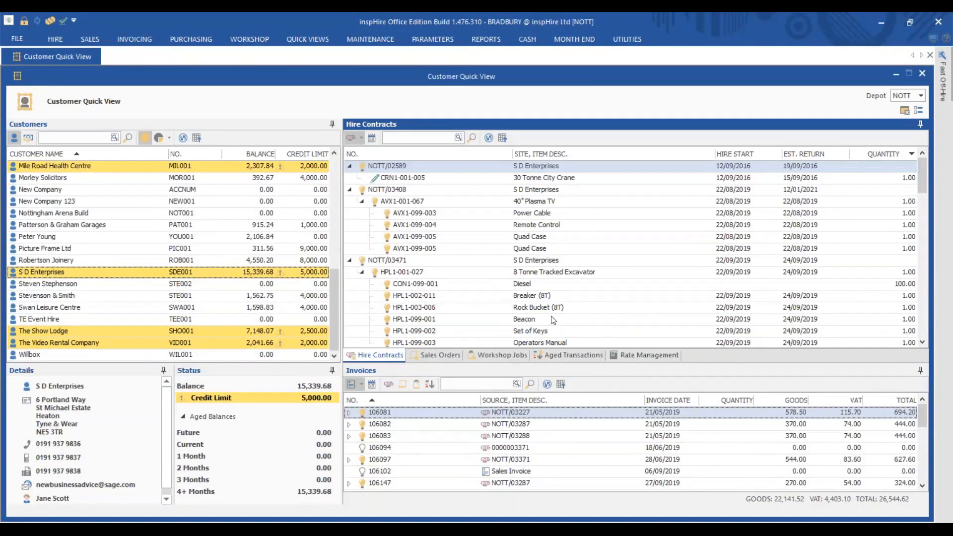
{"action": "scroll", "coordinate": [552, 322], "scroll_direction": "down", "scroll_amount": 10}
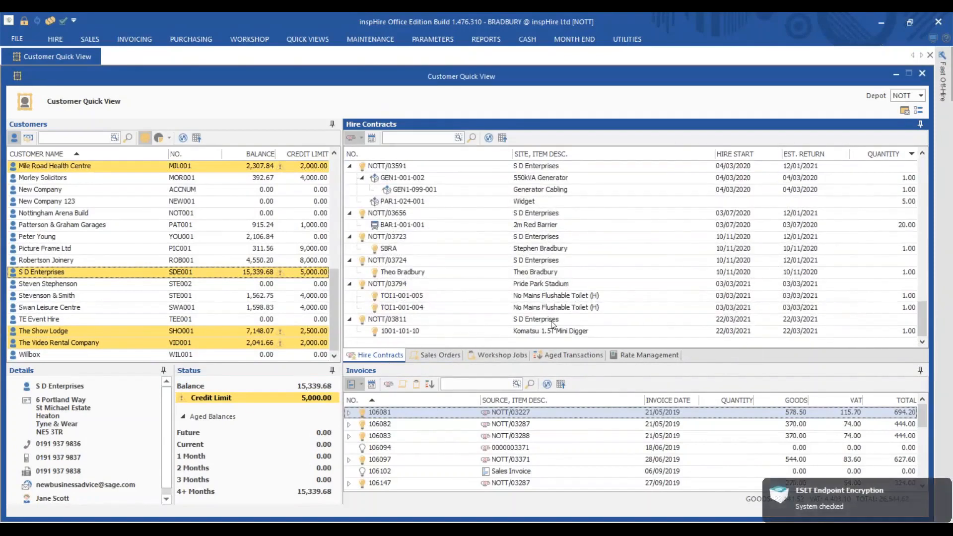
{"action": "left_click", "coordinate": [551, 322]}
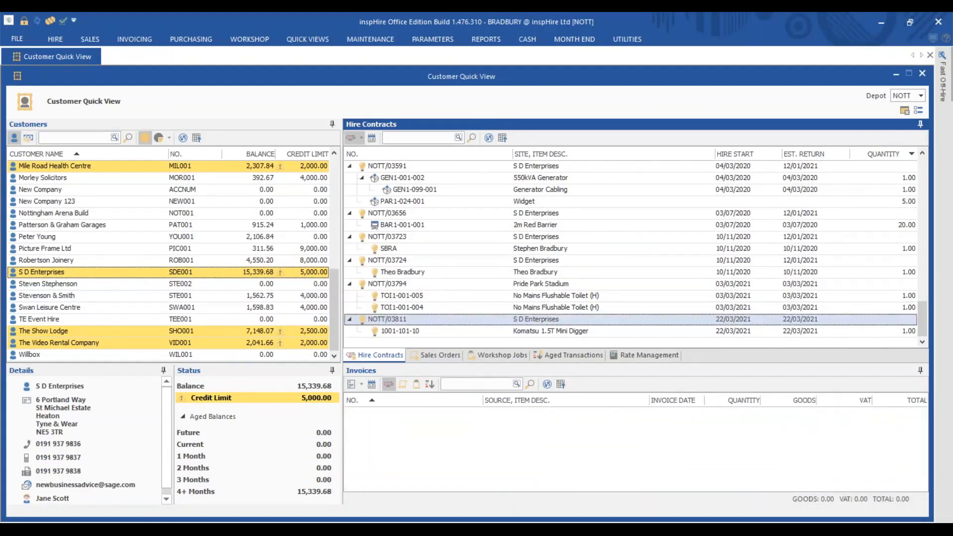
Step: Run an unconfirmed off-hire of all NOTT/03811 items, close the note preview and refresh contracts
{"action": "right_click", "coordinate": [400, 320]}
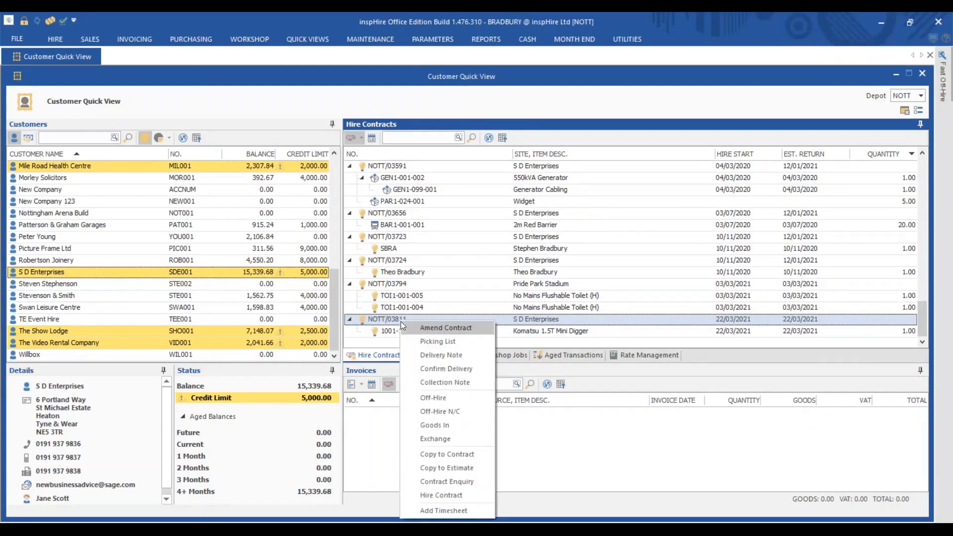
{"action": "left_click", "coordinate": [458, 412]}
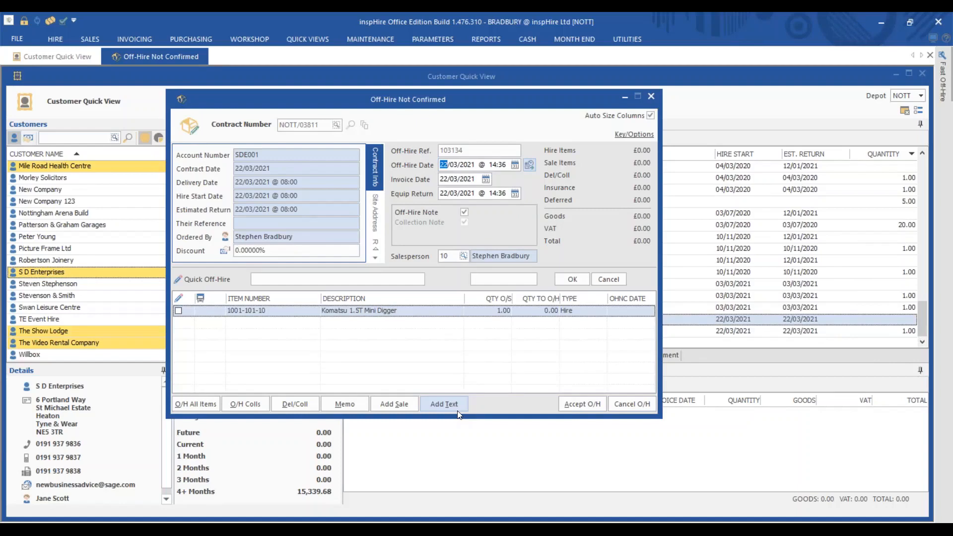
{"action": "left_click", "coordinate": [207, 403]}
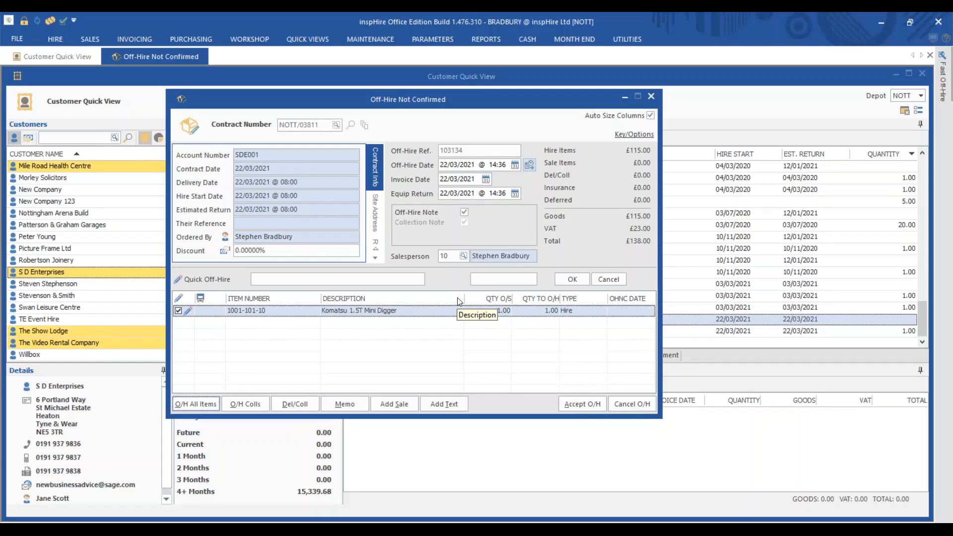
{"action": "left_click", "coordinate": [591, 408]}
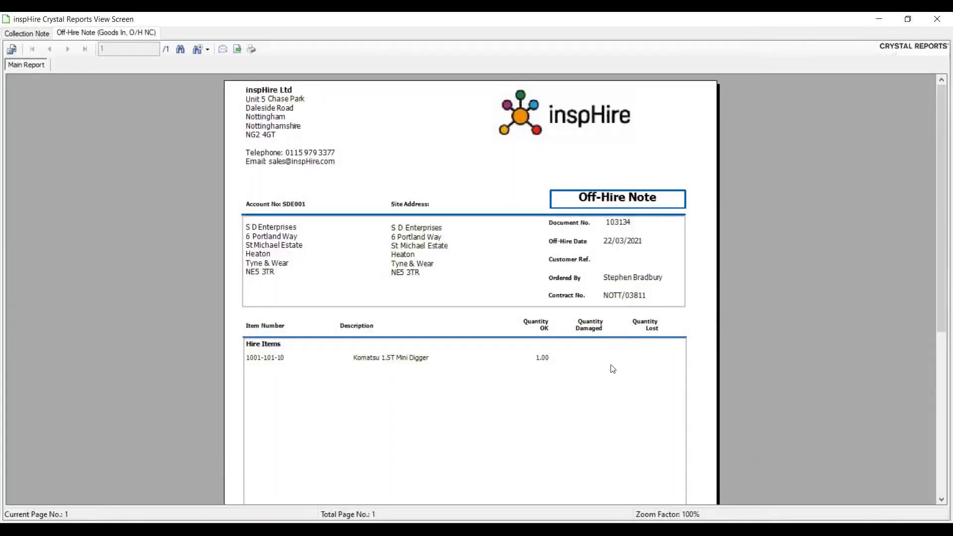
{"action": "left_click", "coordinate": [938, 21]}
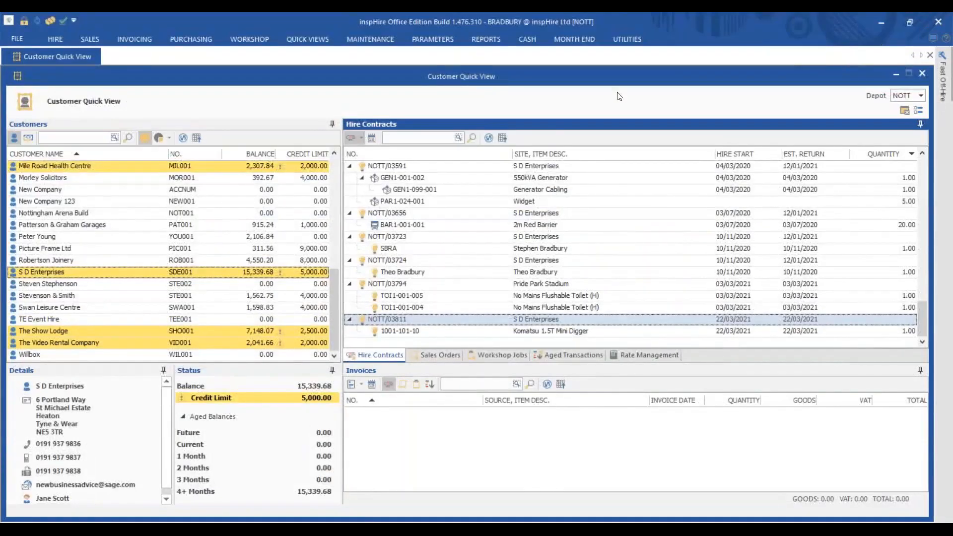
{"action": "left_click", "coordinate": [488, 138]}
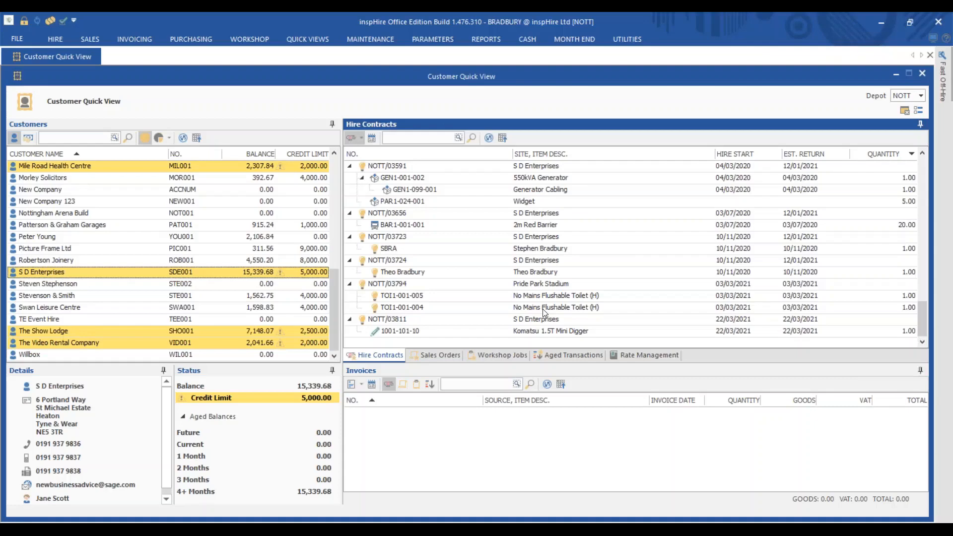
Step: Start the off-hire of contract NOTT/03811 from its context menu
{"action": "right_click", "coordinate": [531, 318]}
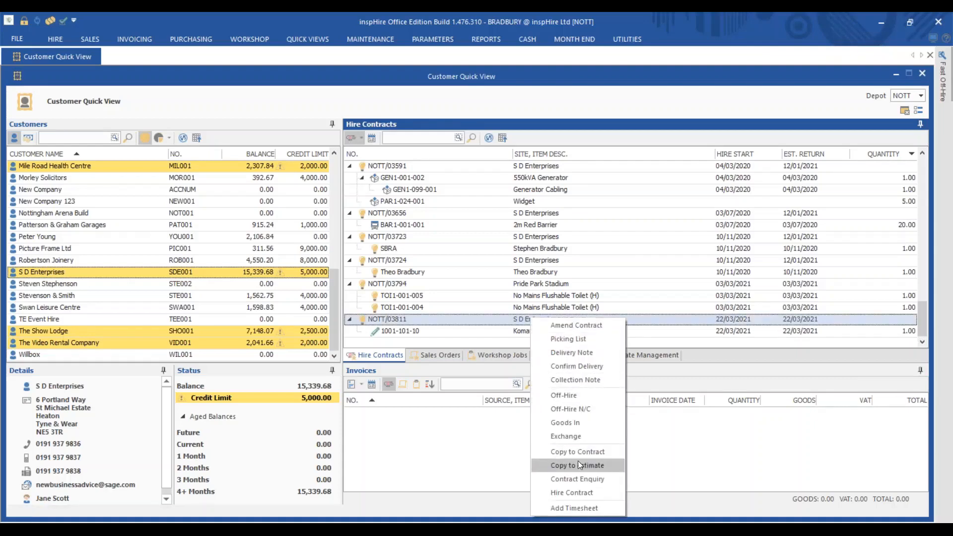
{"action": "left_click", "coordinate": [576, 399]}
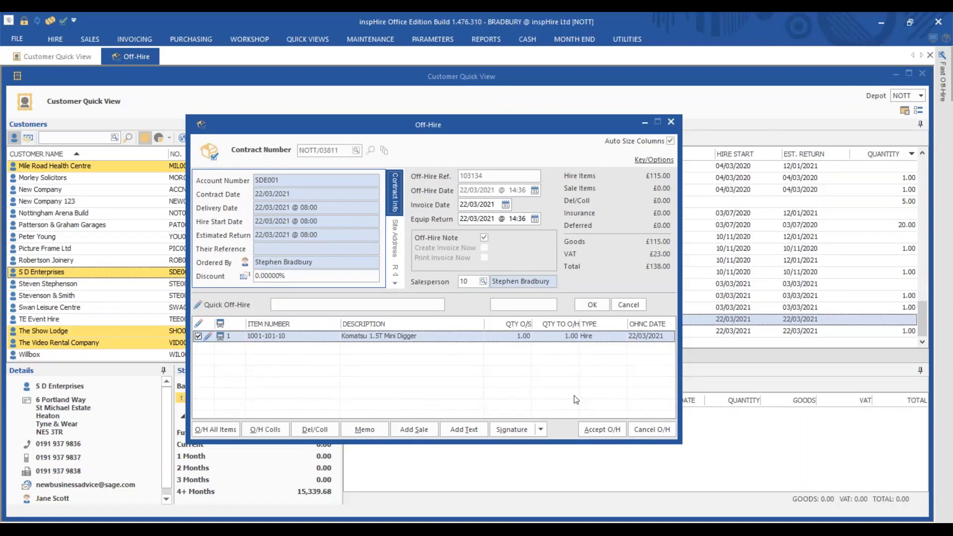
Step: Add a sale of 25 Diesel (CON1-099-001) to the NOTT/03811 off-hire
{"action": "left_click", "coordinate": [412, 430]}
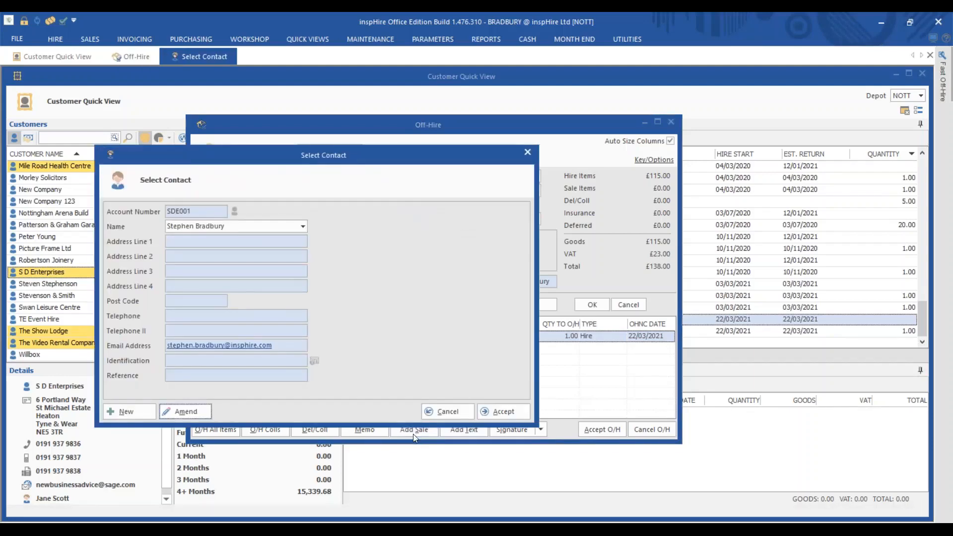
{"action": "left_click", "coordinate": [489, 411]}
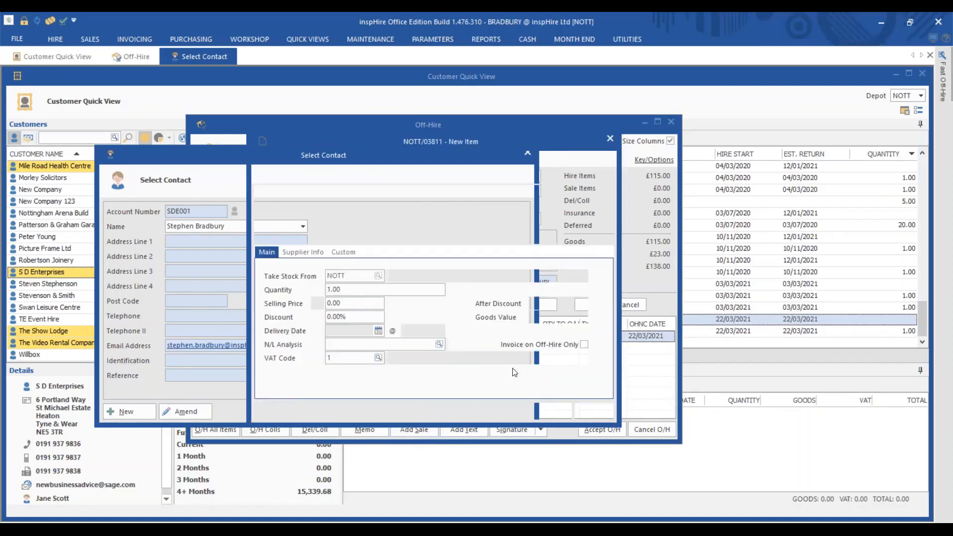
{"action": "type", "text": "die"}
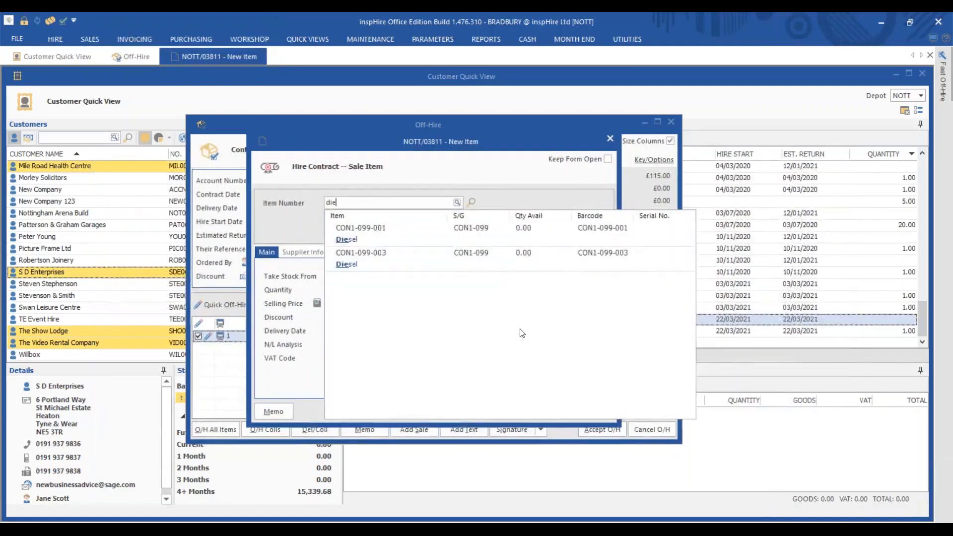
{"action": "left_click", "coordinate": [472, 232]}
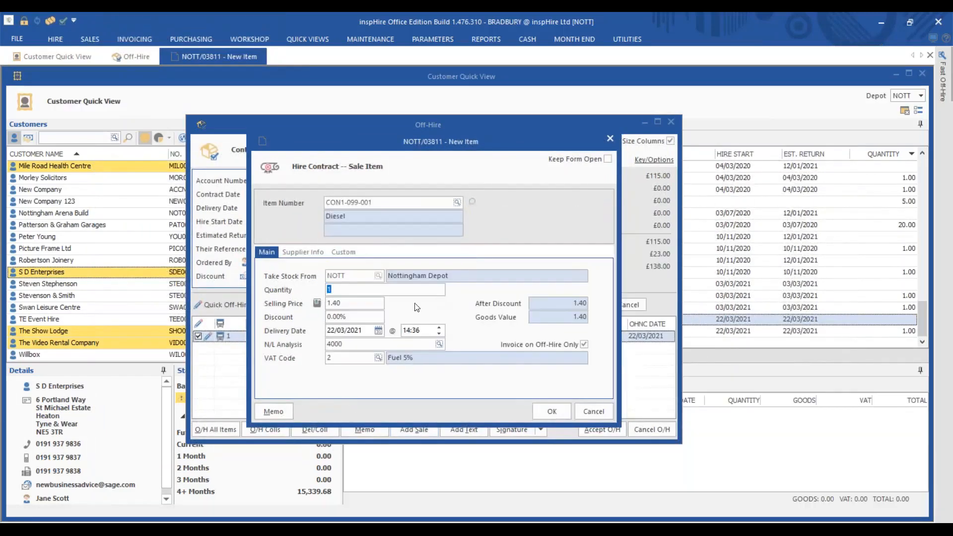
{"action": "type", "text": "25"}
{"action": "left_click", "coordinate": [552, 411]}
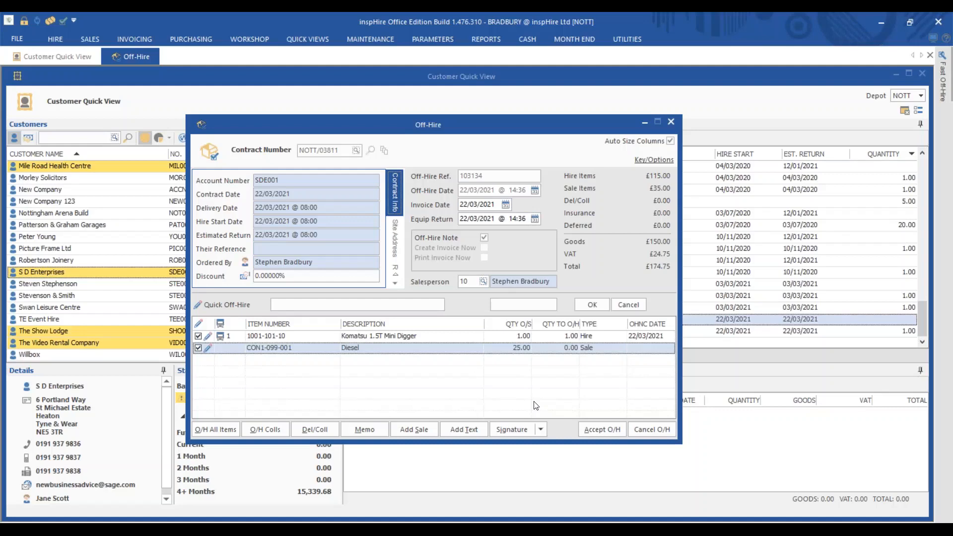
{"action": "left_click", "coordinate": [305, 337]}
Step: Record the mini digger as 1 damaged, no charges raised now, described as 'Broken side panel'
{"action": "double_click", "coordinate": [294, 337]}
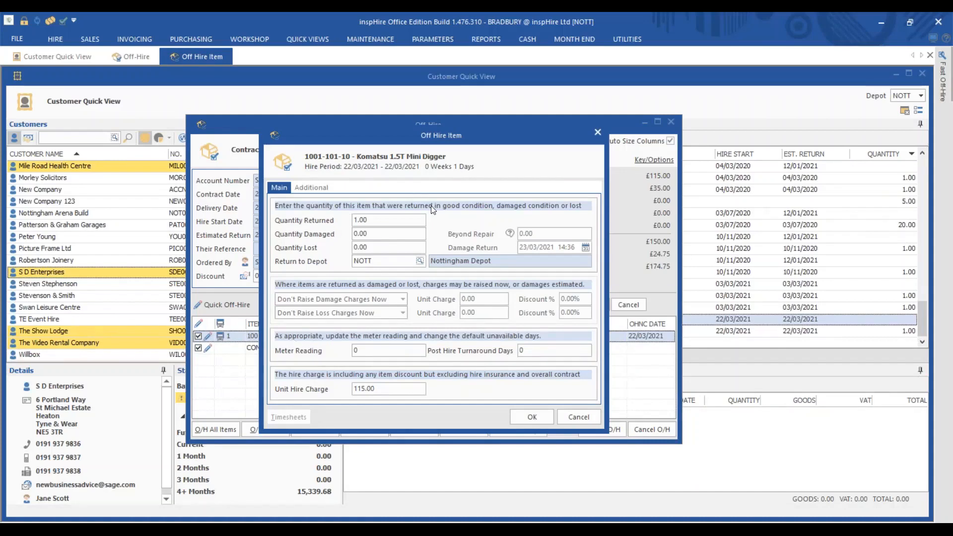
{"action": "left_click", "coordinate": [370, 220]}
{"action": "left_click", "coordinate": [379, 233]}
{"action": "type", "text": "1"}
{"action": "key", "text": "Tab"}
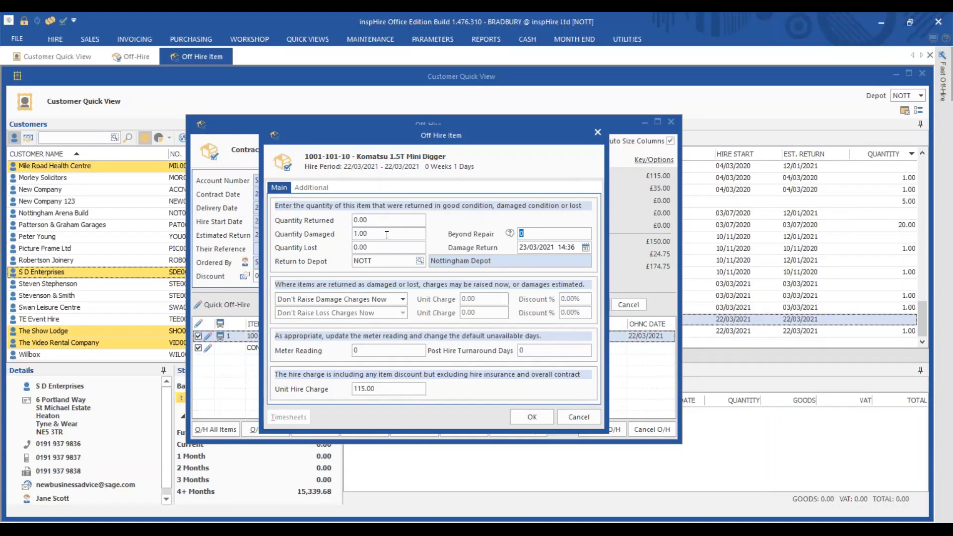
{"action": "left_click", "coordinate": [402, 299]}
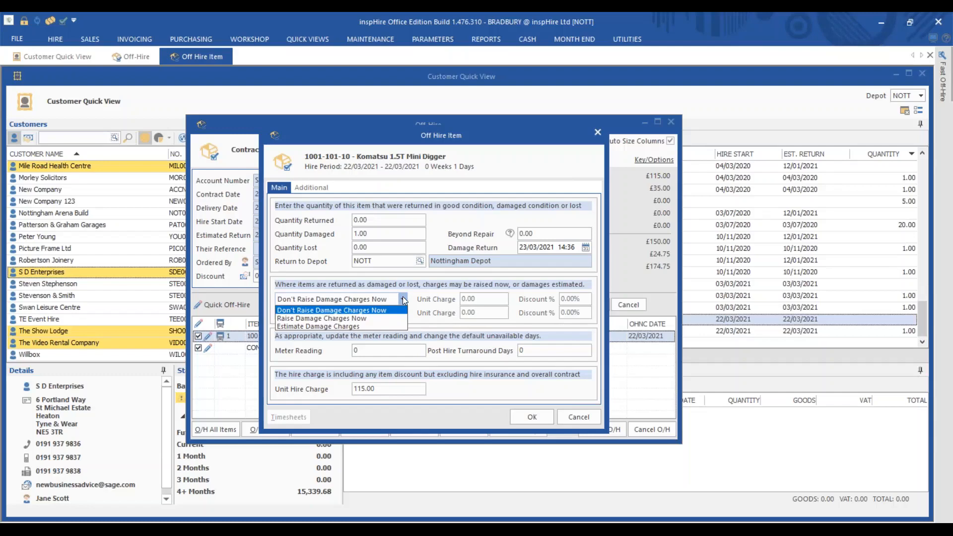
{"action": "left_click", "coordinate": [545, 417]}
{"action": "left_click", "coordinate": [545, 417]}
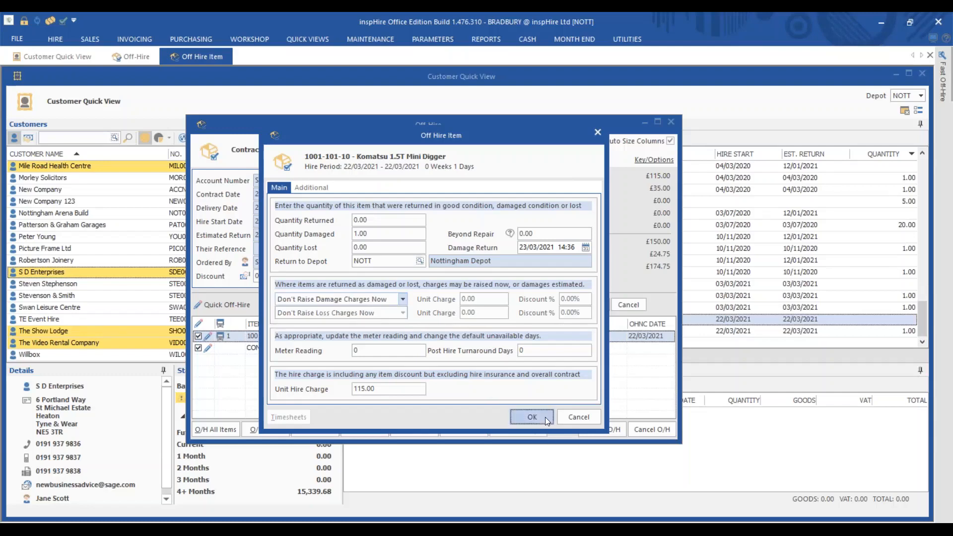
{"action": "type", "text": "Broken side panel"}
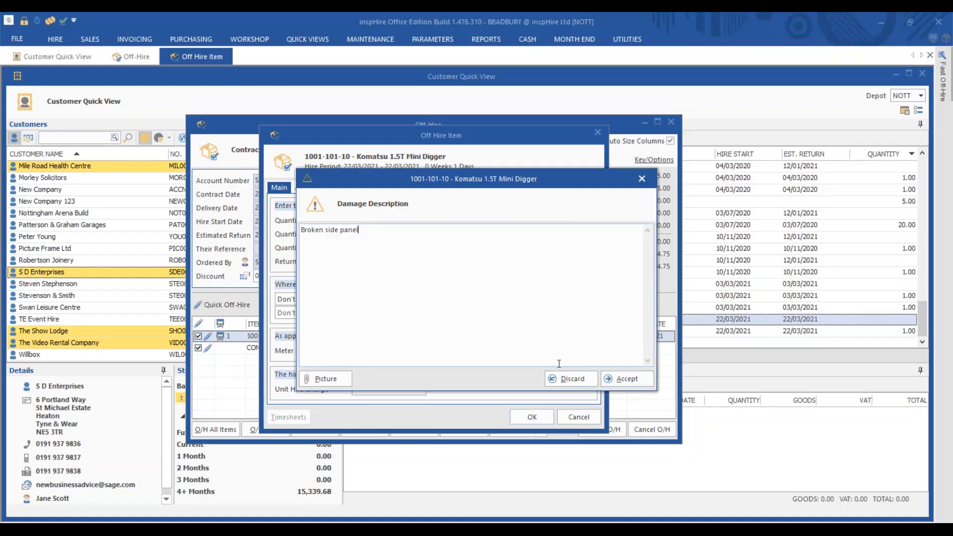
Step: Save the damage note, accept the off-hire and confirm the 22 March 2021 14:36 date
{"action": "left_click", "coordinate": [628, 379]}
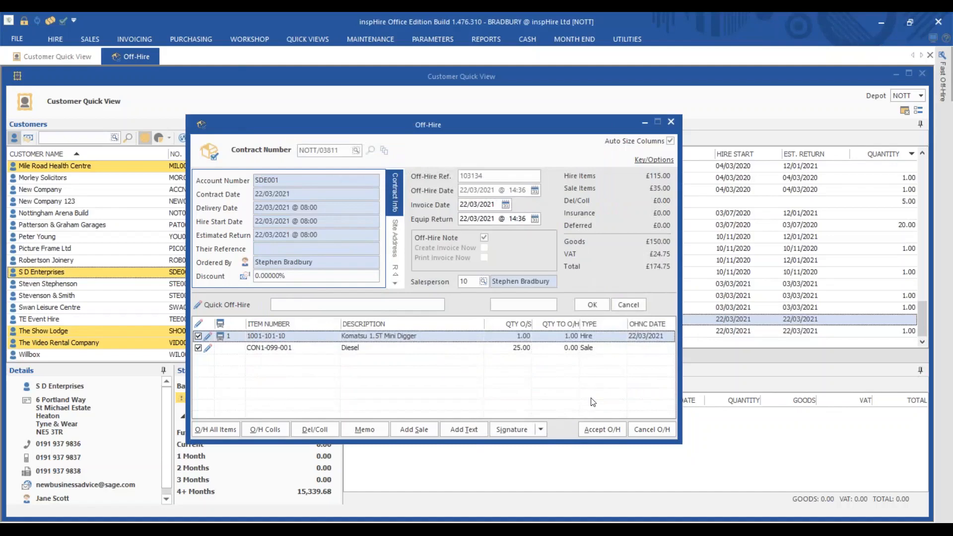
{"action": "left_click", "coordinate": [605, 432]}
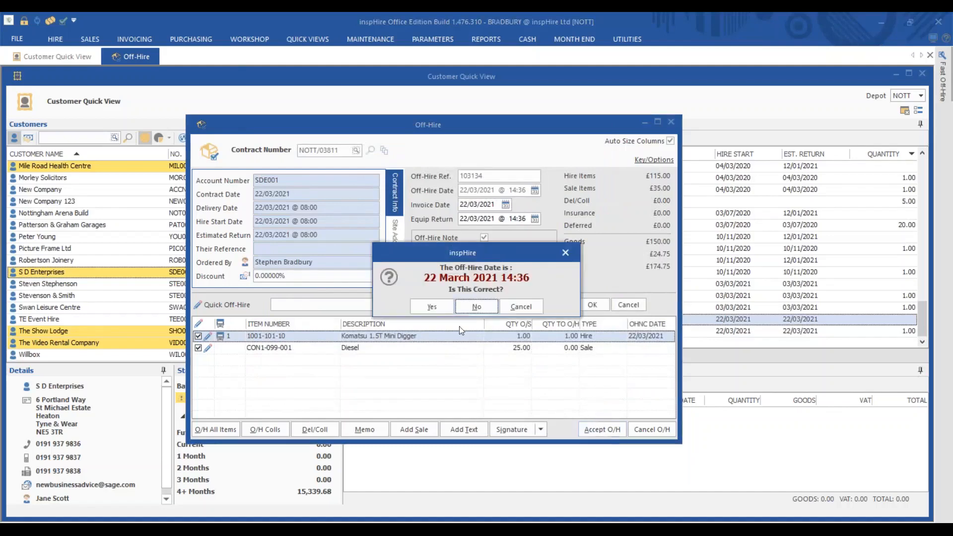
{"action": "left_click", "coordinate": [429, 304]}
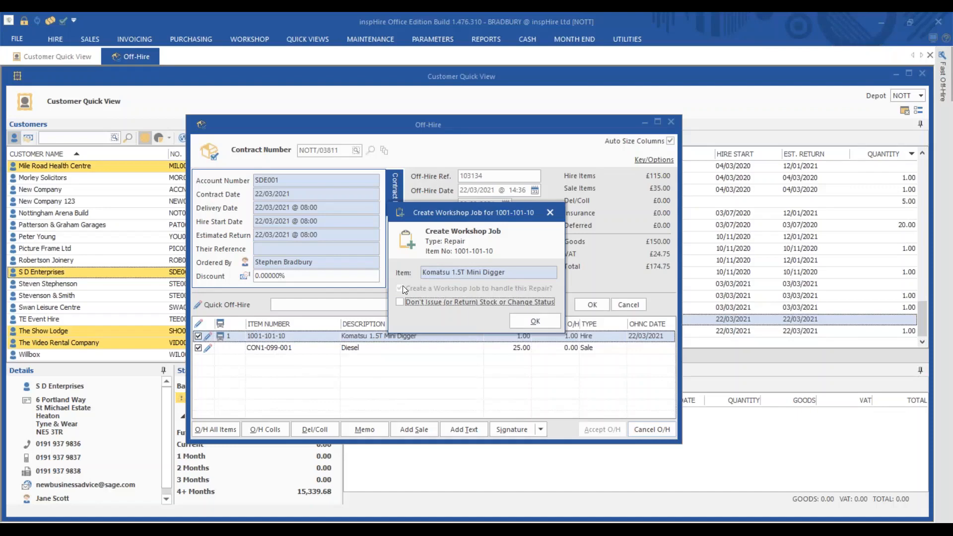
Step: Create repair job NOTT/01017 for digger 1001-101-10, print the damage letter, close the service list
{"action": "left_click", "coordinate": [535, 322]}
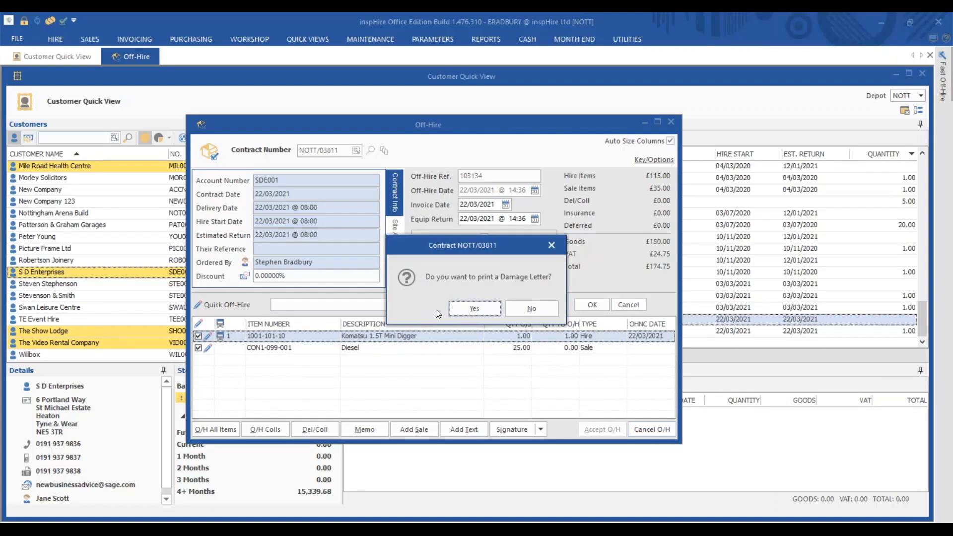
{"action": "left_click", "coordinate": [481, 305]}
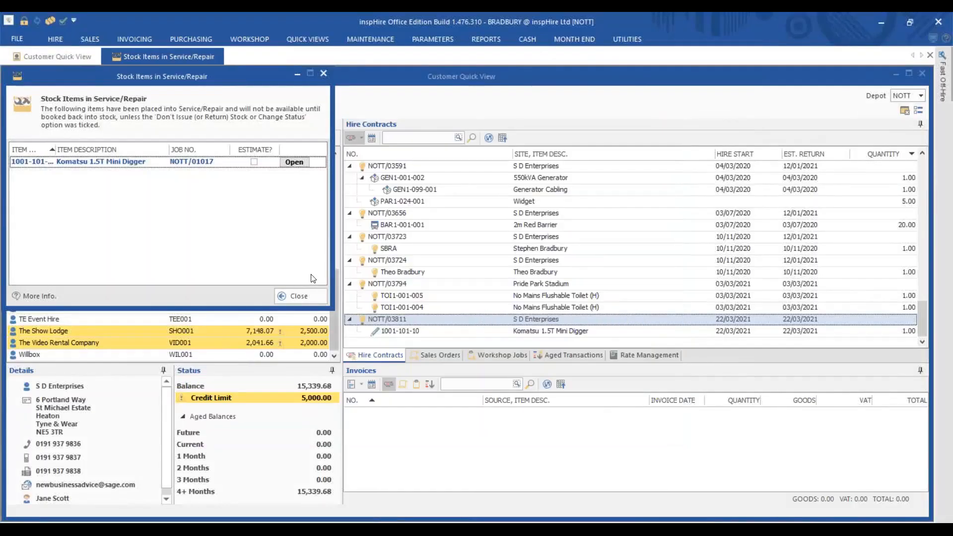
{"action": "left_click", "coordinate": [315, 294]}
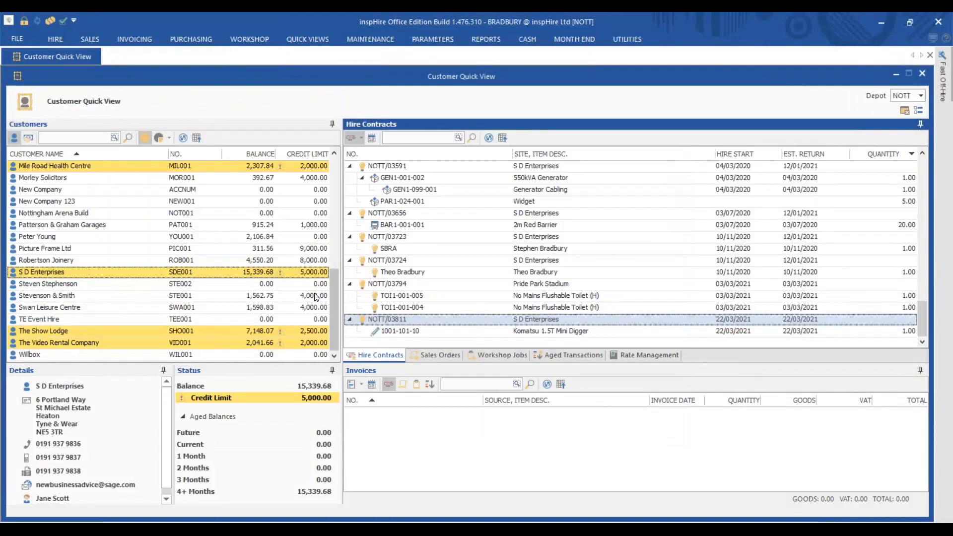
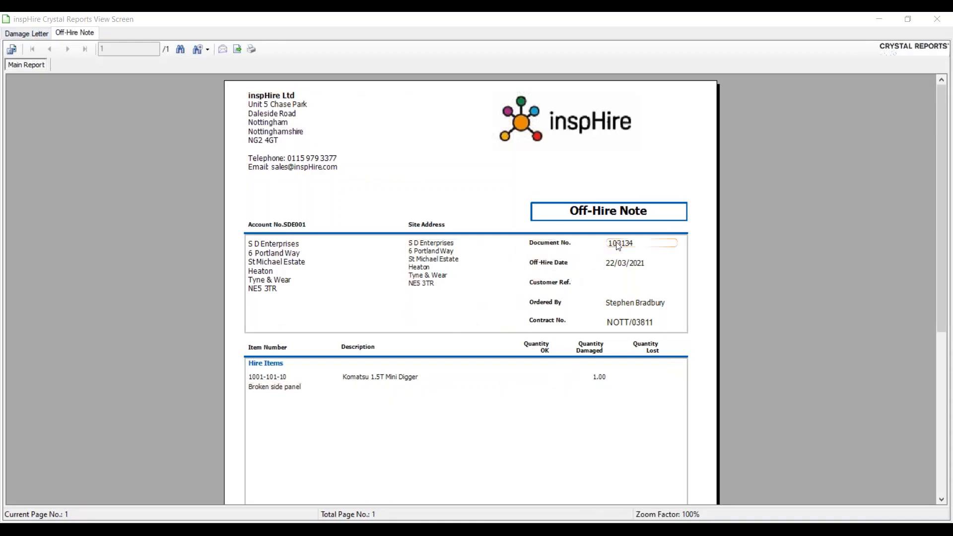
Step: View the Damage Letter report, then close the Crystal Reports viewer
{"action": "left_click", "coordinate": [29, 35]}
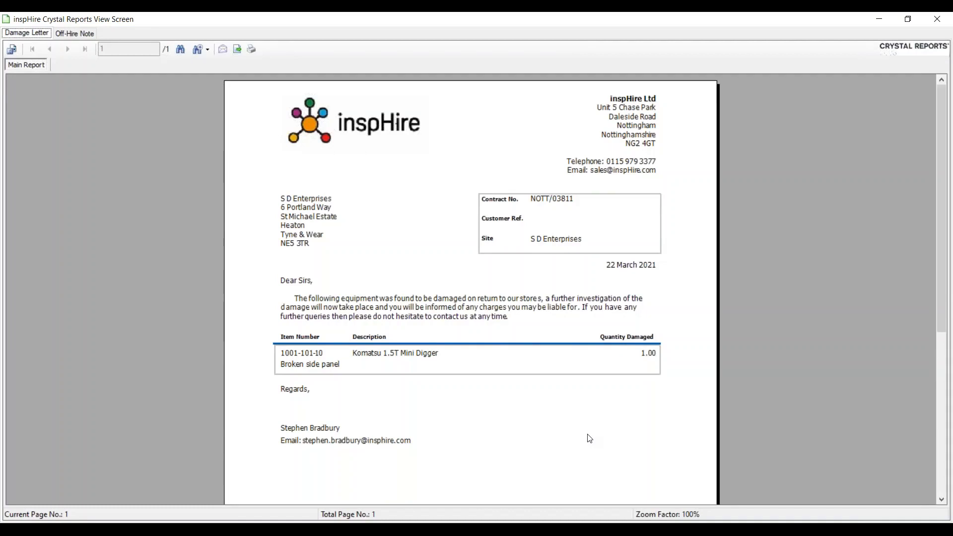
{"action": "left_click", "coordinate": [935, 21]}
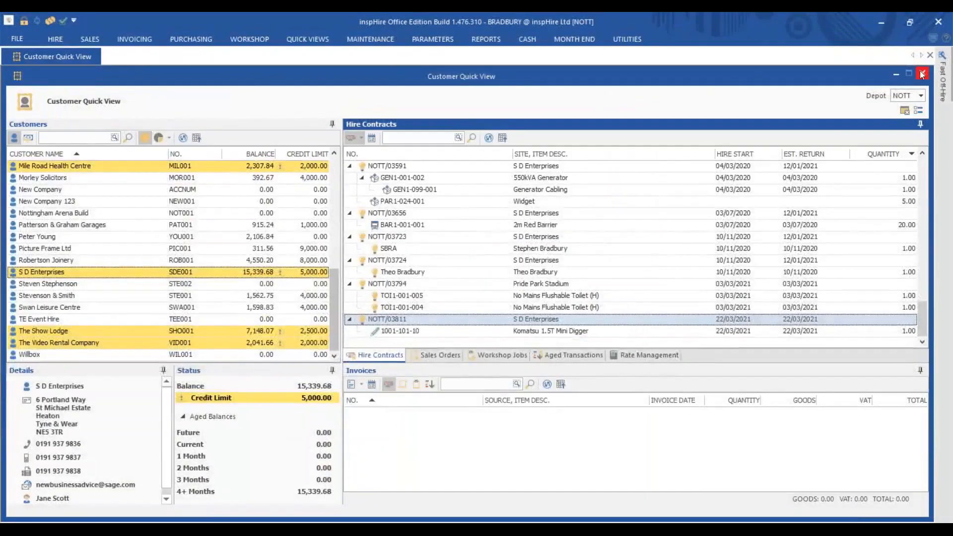
Step: Close the S D Enterprises Customer Quick View and bring up the QUICK VIEWS Smart Views options
{"action": "left_click", "coordinate": [922, 75]}
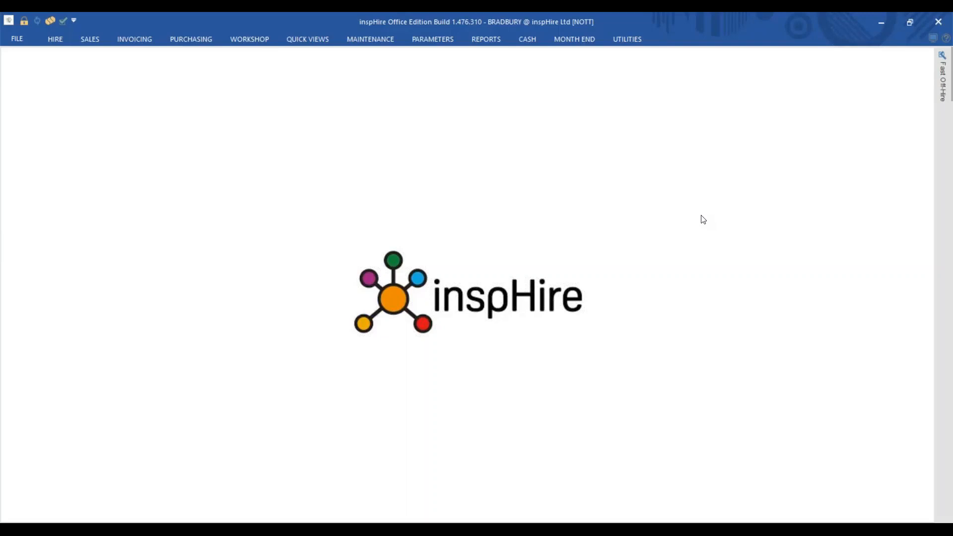
{"action": "left_click", "coordinate": [302, 40]}
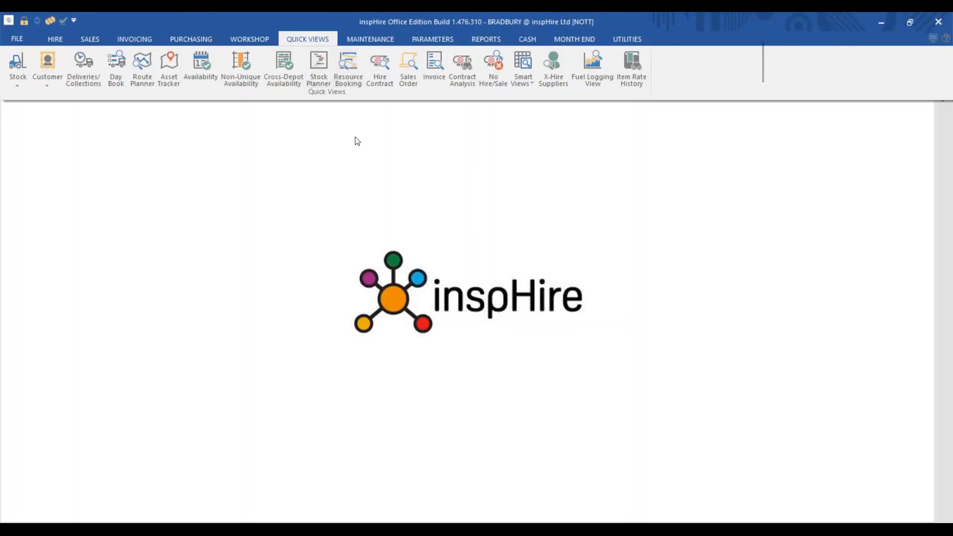
{"action": "left_click", "coordinate": [526, 85]}
Step: Open Smart View Reminders, showing counts such as 266 All Contracts On Hire
{"action": "left_click", "coordinate": [551, 109]}
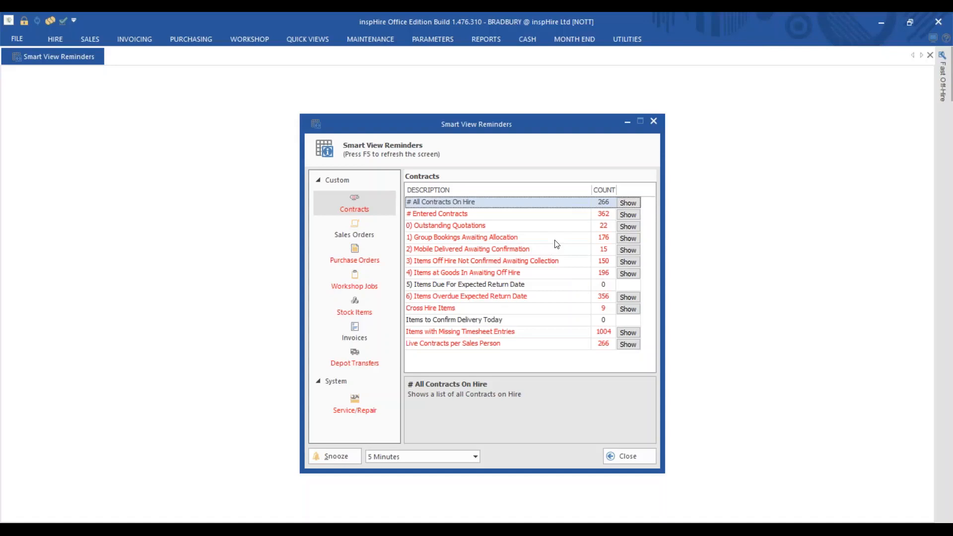
Step: Run All Contracts On Hire, check contract NOTT/03723's actions, then close both windows
{"action": "left_click", "coordinate": [628, 203]}
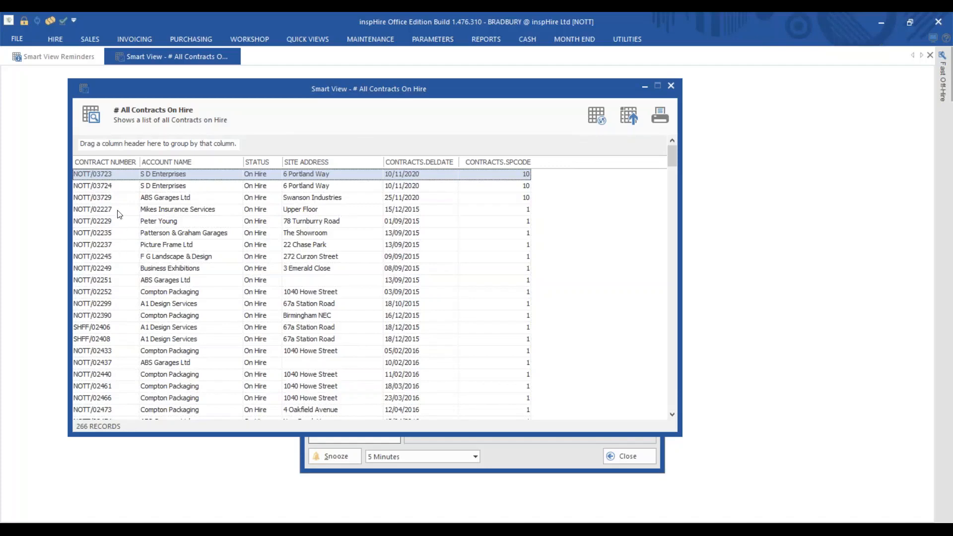
{"action": "right_click", "coordinate": [129, 178]}
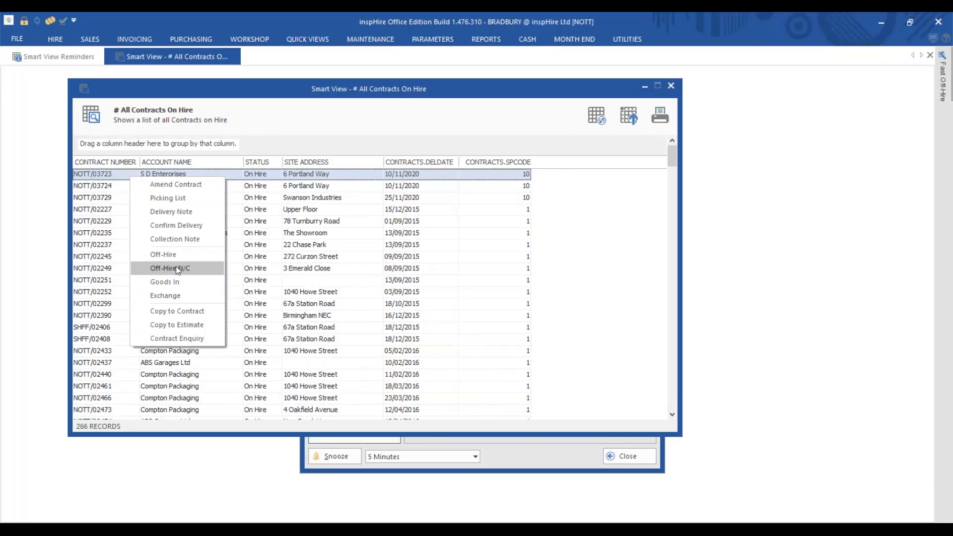
{"action": "left_click", "coordinate": [672, 92]}
{"action": "left_click", "coordinate": [671, 91]}
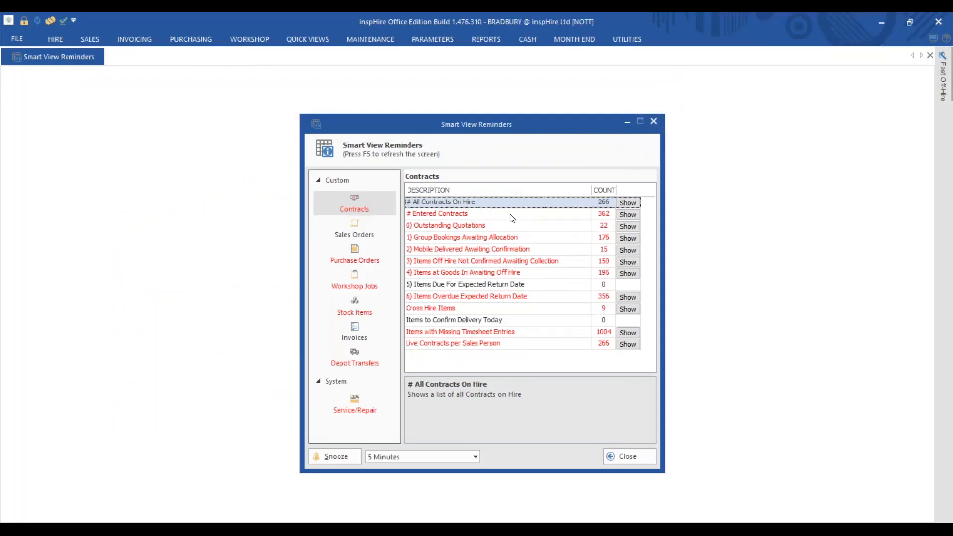
{"action": "left_click", "coordinate": [654, 122]}
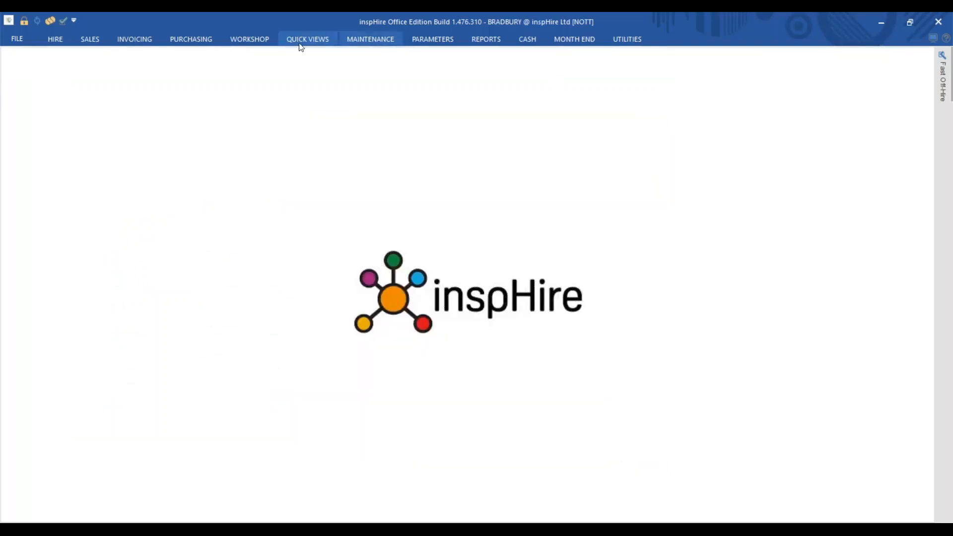
Step: Open the Smart View Reminder Pods from QUICK VIEWS > Smart Views
{"action": "left_click", "coordinate": [306, 39]}
{"action": "left_click", "coordinate": [513, 89]}
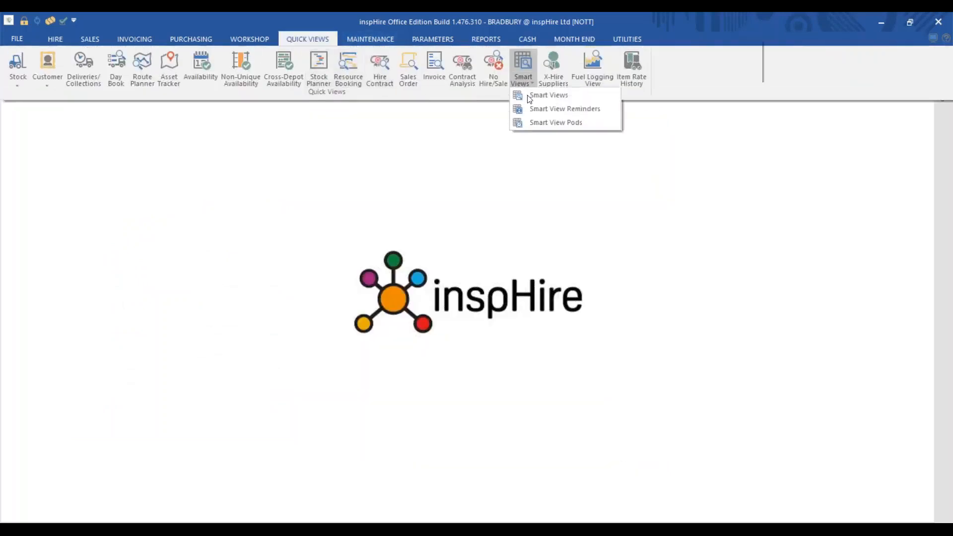
{"action": "left_click", "coordinate": [561, 123]}
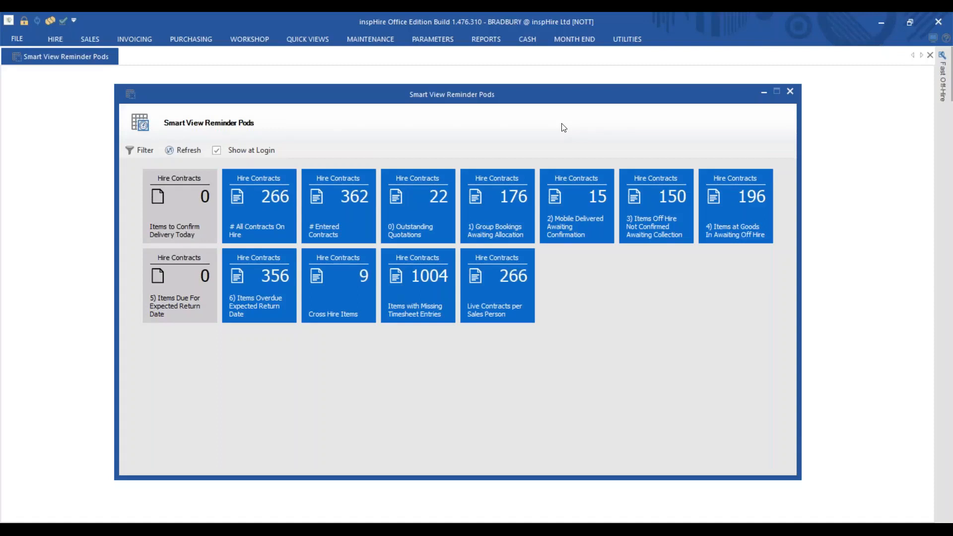
Step: Open and close the 266 All Contracts On Hire pod list, then check the Group Bookings pod options
{"action": "left_click", "coordinate": [248, 193]}
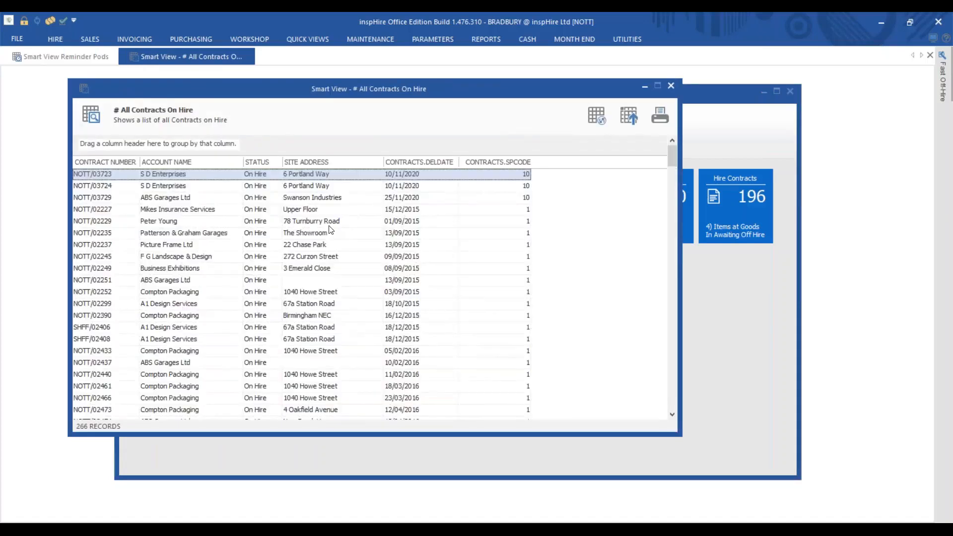
{"action": "left_click", "coordinate": [671, 87]}
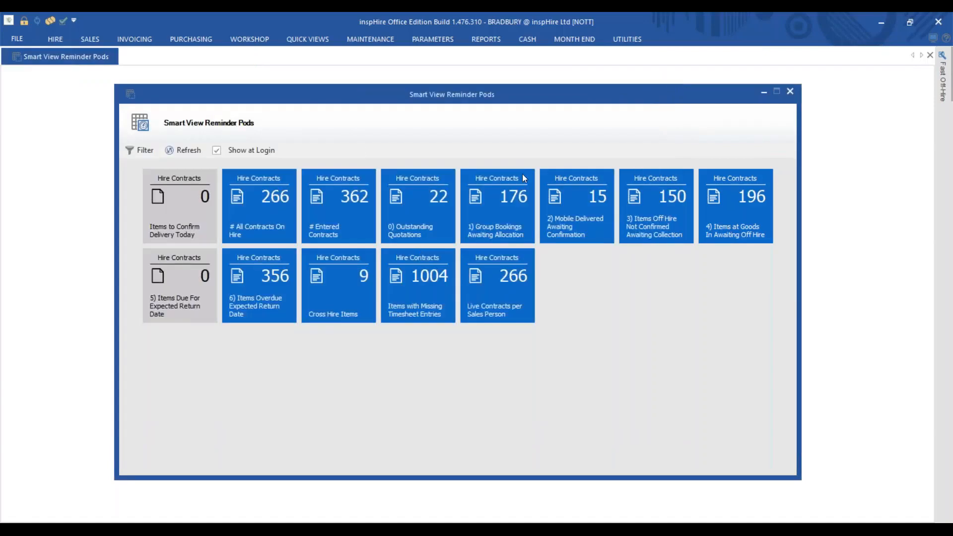
{"action": "right_click", "coordinate": [505, 196]}
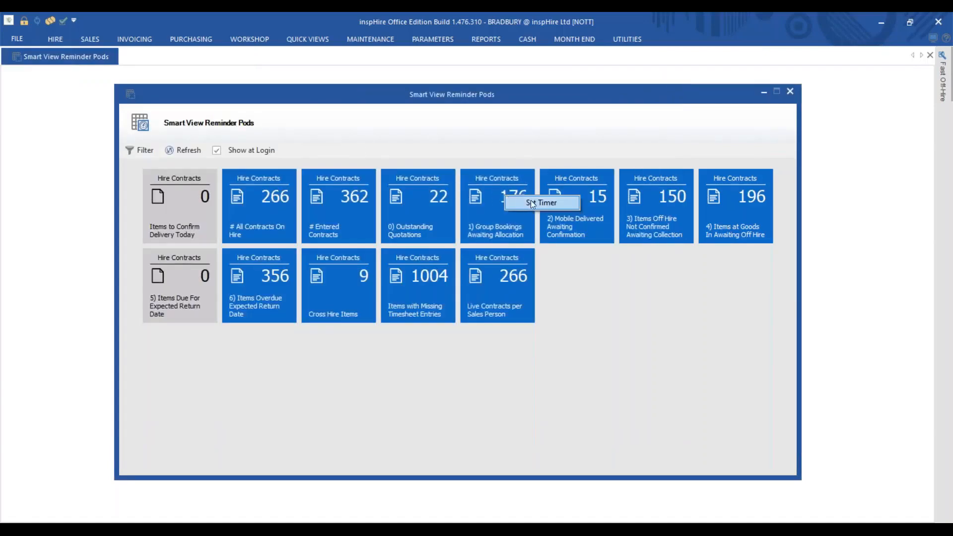
{"action": "left_click", "coordinate": [531, 201]}
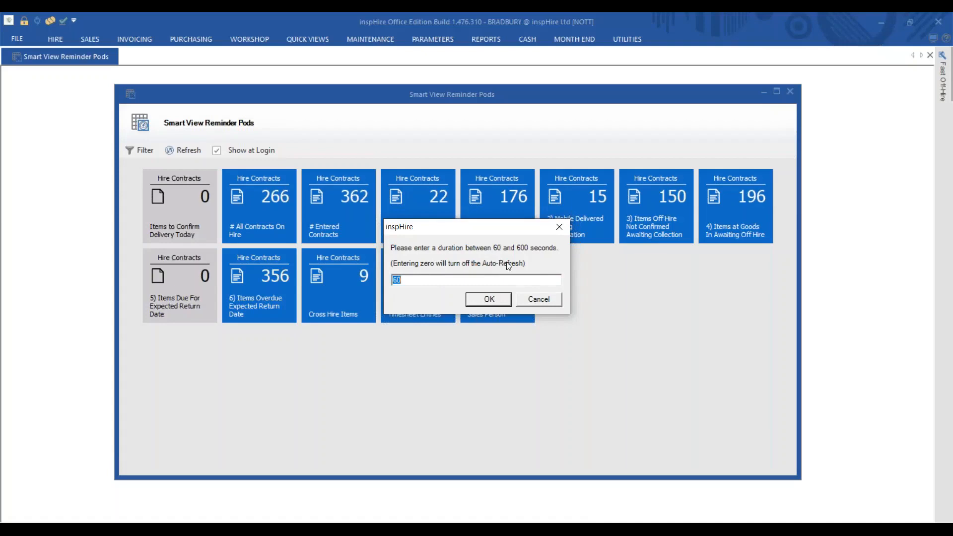
{"action": "left_click", "coordinate": [532, 301]}
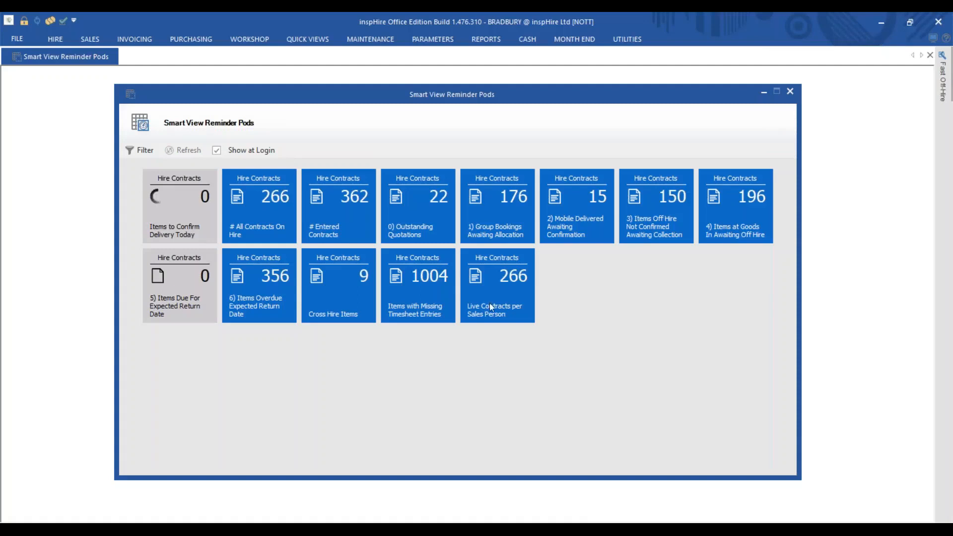
{"action": "left_click", "coordinate": [263, 224]}
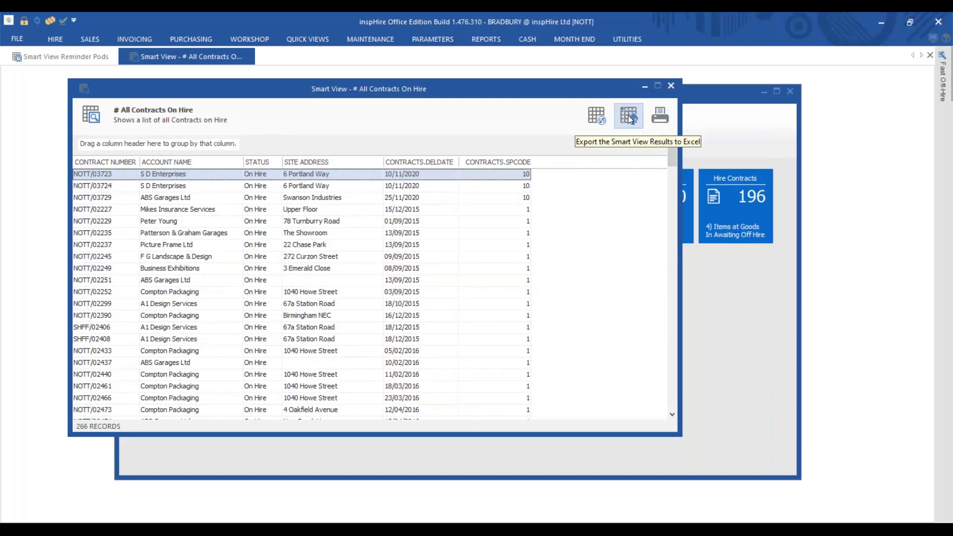
{"action": "left_click", "coordinate": [671, 86]}
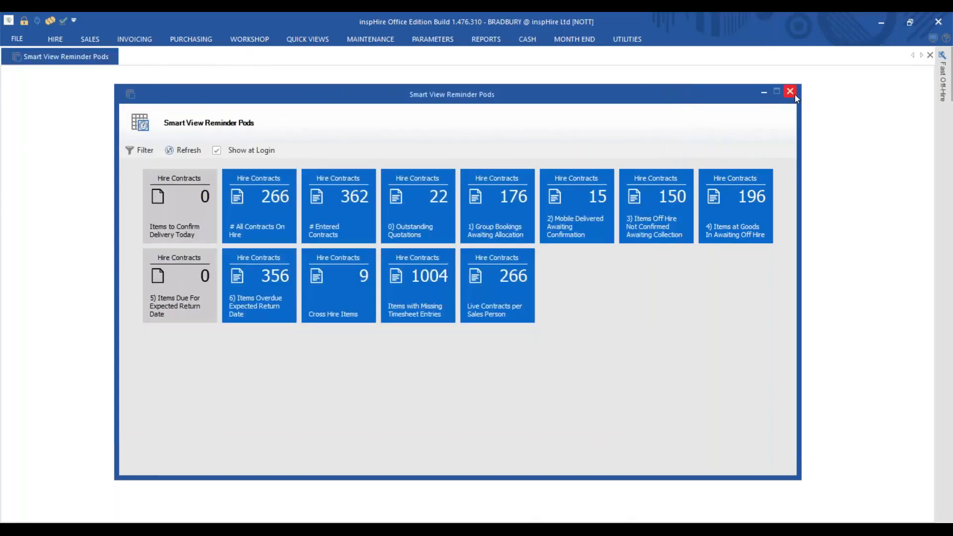
Step: Close the Smart View Reminder Pods window and switch to the MAINTENANCE ribbon
{"action": "left_click", "coordinate": [790, 92]}
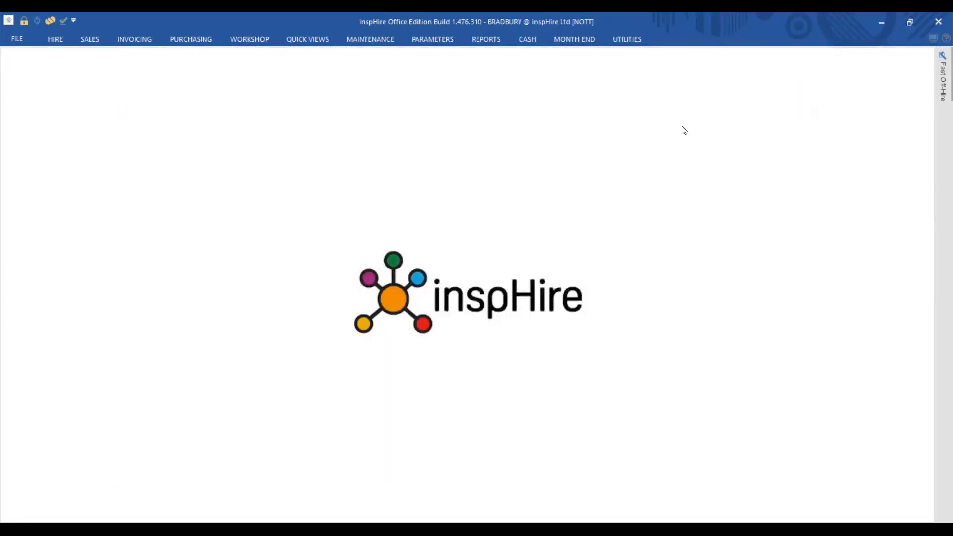
{"action": "left_click", "coordinate": [372, 42]}
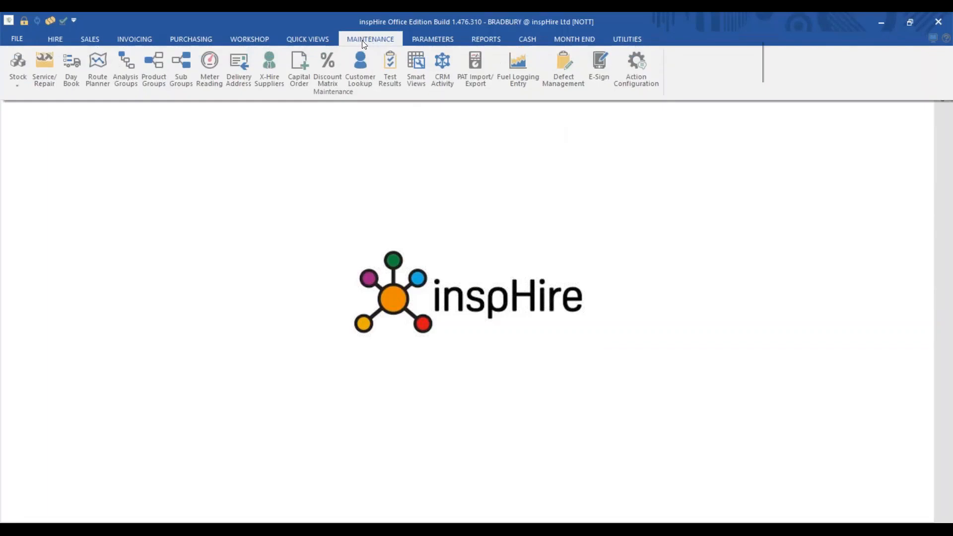
Step: Open Smart View Maintenance and browse the Smart View Type list, leaving it on Contracts
{"action": "left_click", "coordinate": [421, 74]}
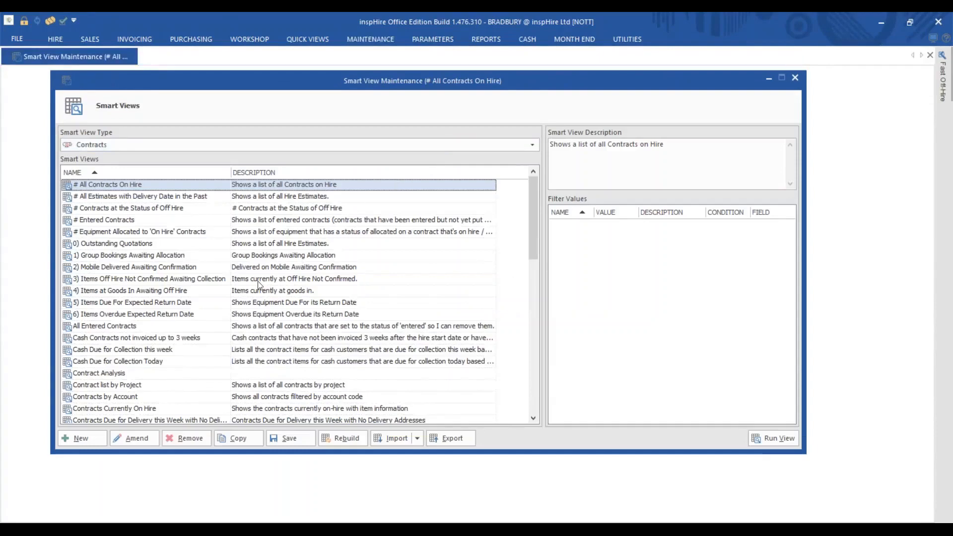
{"action": "left_click", "coordinate": [147, 146]}
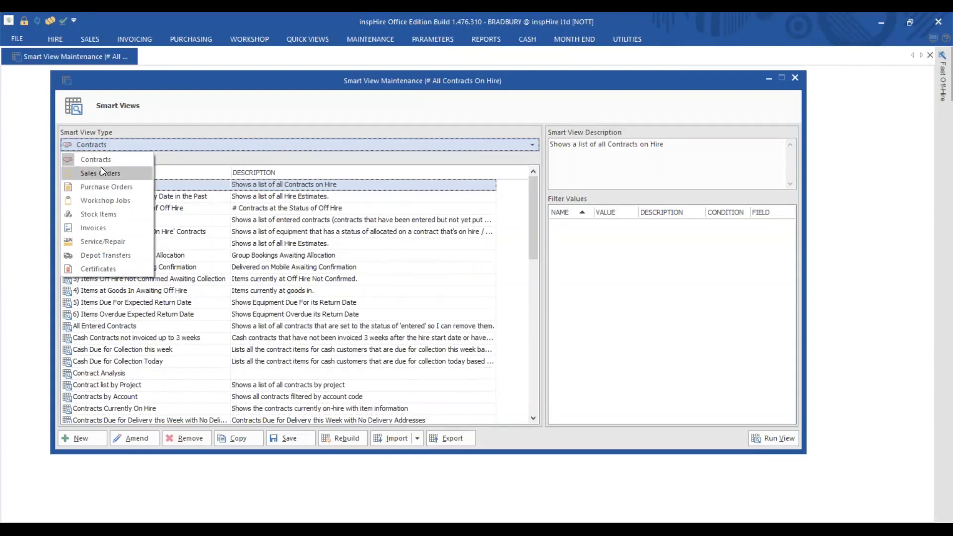
{"action": "left_click", "coordinate": [102, 143]}
{"action": "left_click", "coordinate": [102, 143]}
{"action": "left_click", "coordinate": [207, 184]}
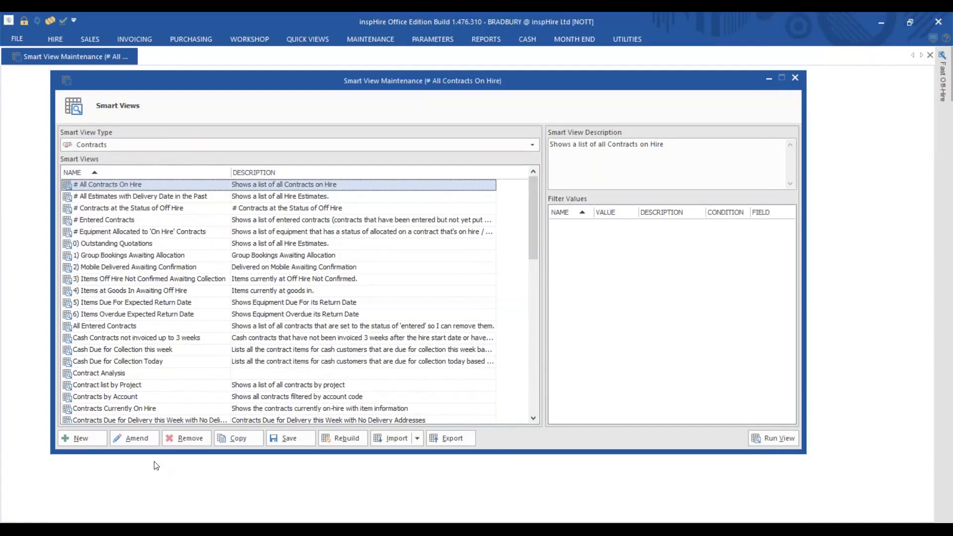
Step: Amend # All Contracts On Hire and review its dataset and six chosen Contracts columns
{"action": "left_click", "coordinate": [135, 439]}
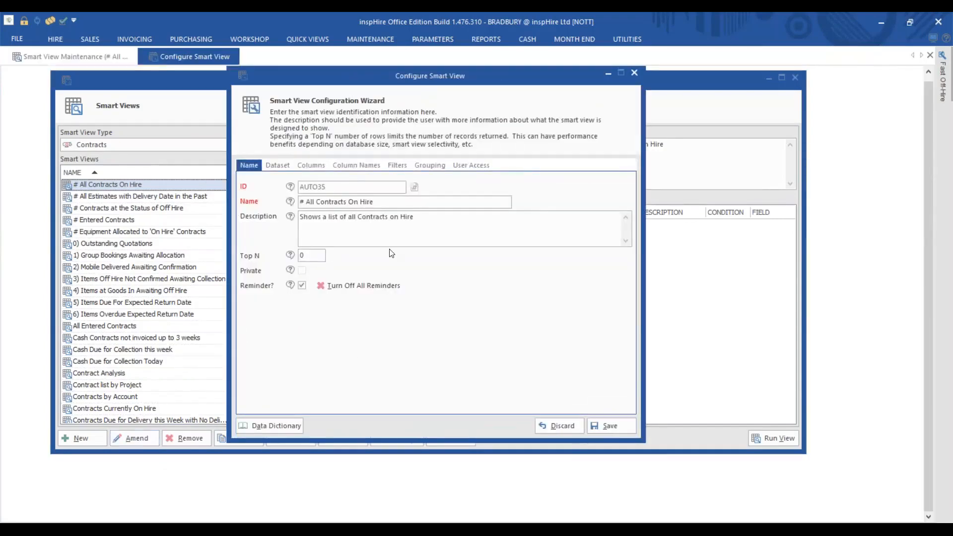
{"action": "left_click", "coordinate": [276, 168]}
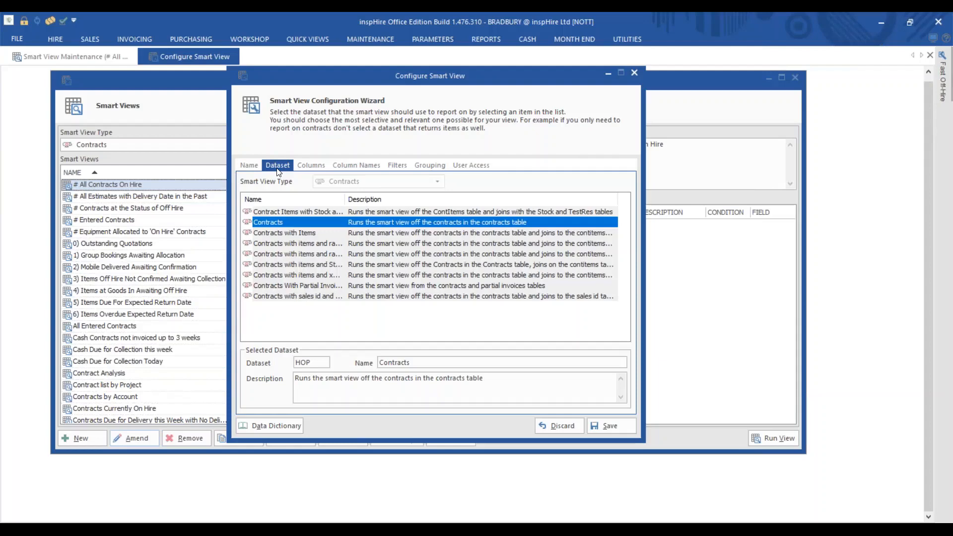
{"action": "left_click", "coordinate": [321, 164]}
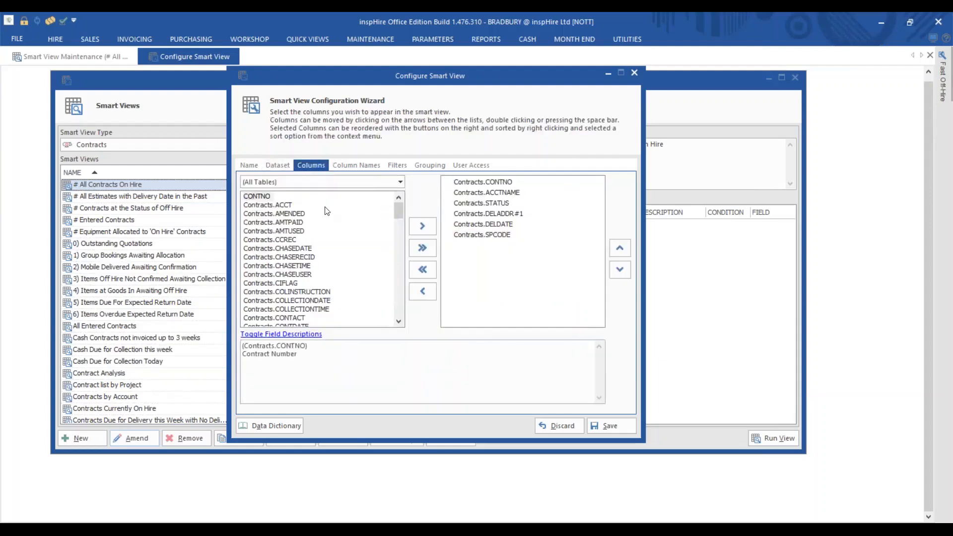
{"action": "mouse_move", "coordinate": [398, 217]}
{"action": "left_mouse_down"}
{"action": "mouse_move", "coordinate": [393, 316]}
{"action": "mouse_move", "coordinate": [392, 203]}
{"action": "left_mouse_up"}
Step: Review the column display names, the Contracts.STATUS equals 2 filter and the empty grouping
{"action": "left_click", "coordinate": [351, 164]}
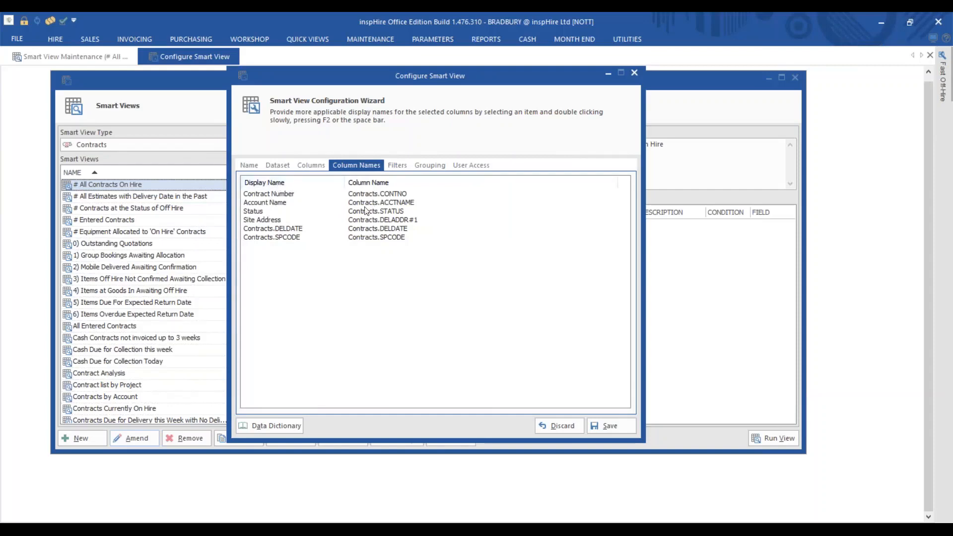
{"action": "left_click", "coordinate": [397, 165]}
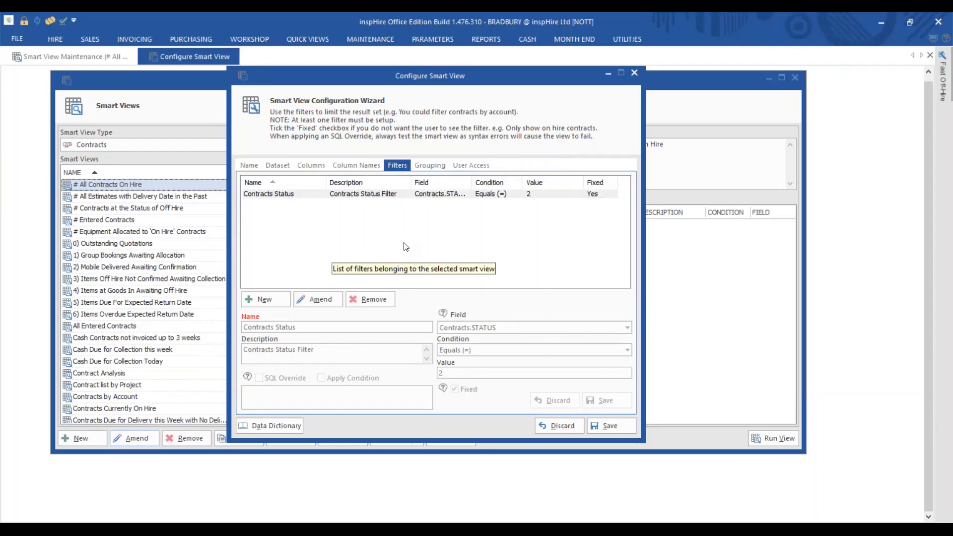
{"action": "left_click", "coordinate": [441, 168]}
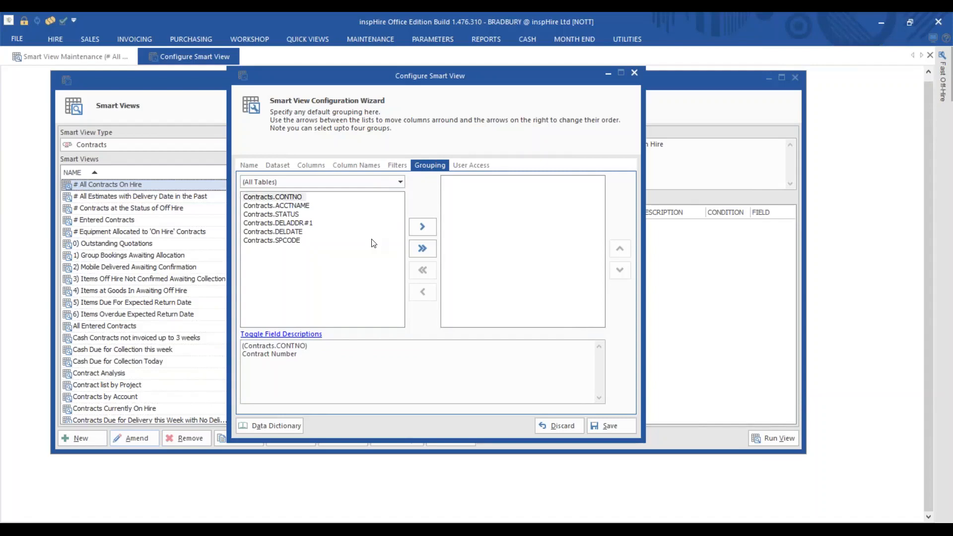
Step: Check User Access, save the # All Contracts On Hire configuration, and run the view
{"action": "left_click", "coordinate": [481, 165]}
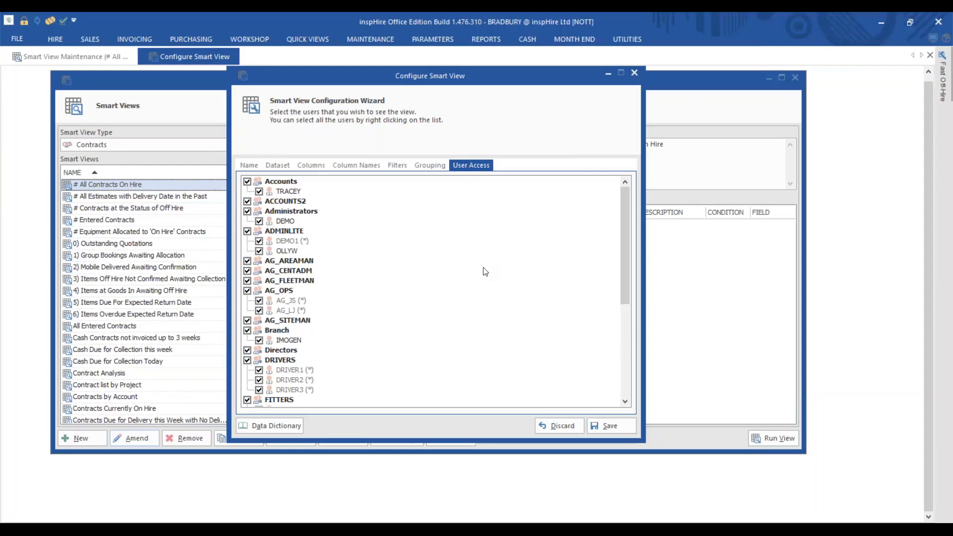
{"action": "left_click", "coordinate": [623, 425]}
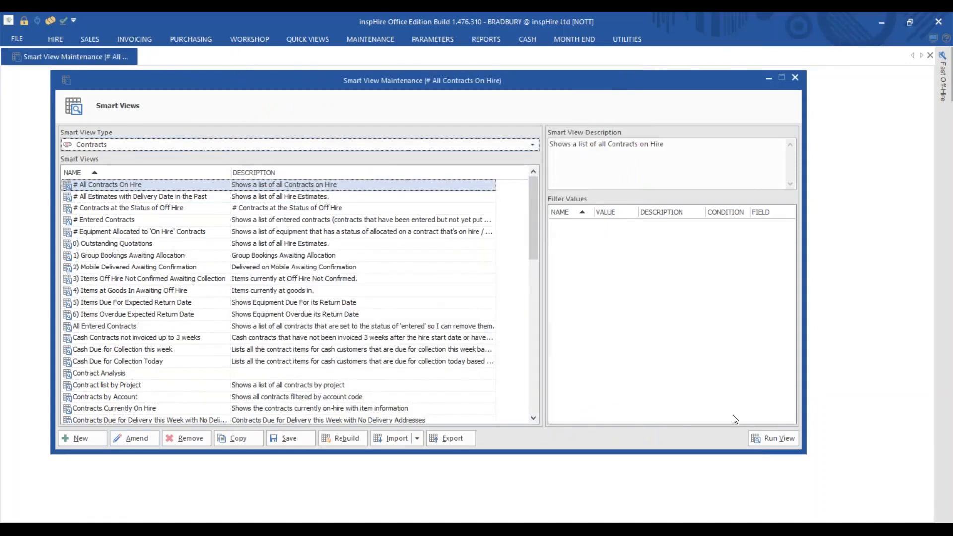
{"action": "left_click", "coordinate": [773, 438]}
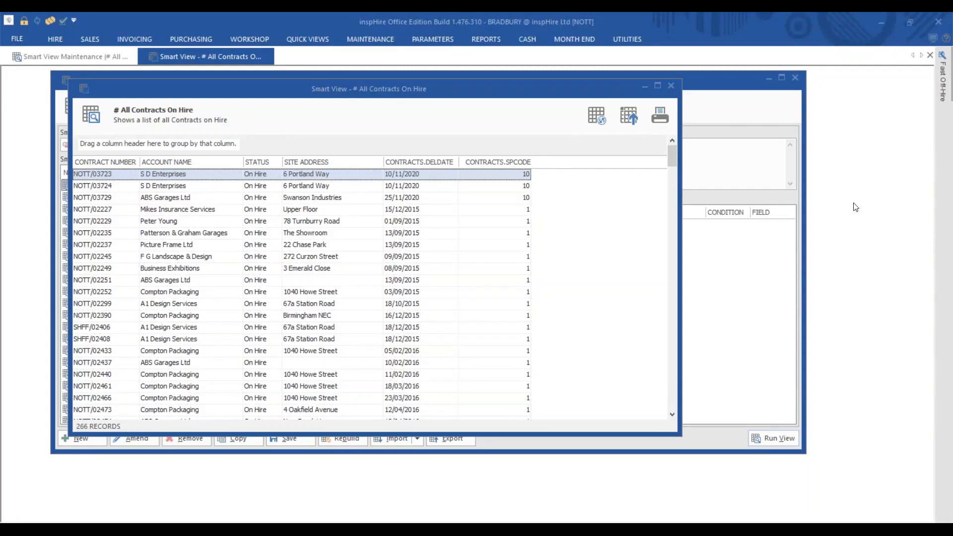
Step: Close the All Contracts On Hire results and Smart View Maintenance, discarding unsaved changes
{"action": "left_click", "coordinate": [671, 85]}
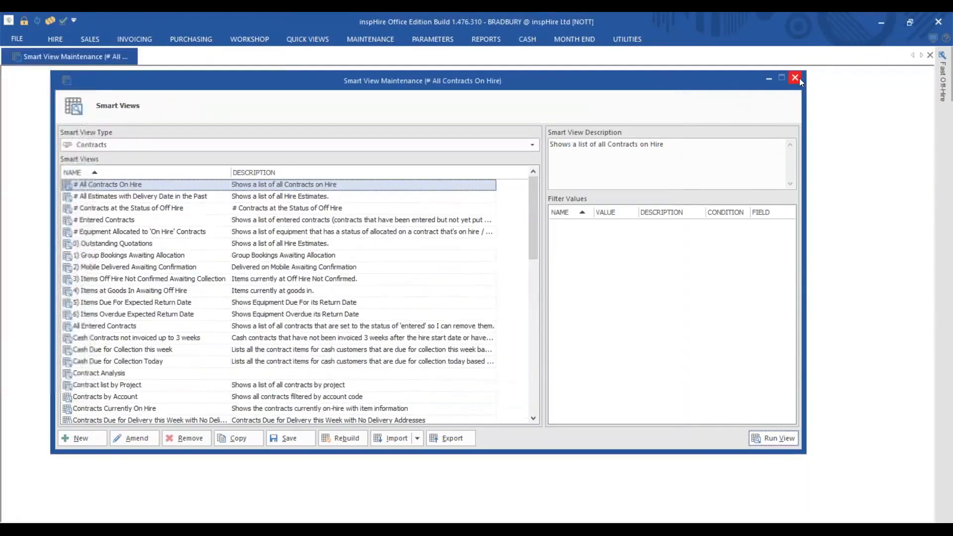
{"action": "left_click", "coordinate": [795, 79]}
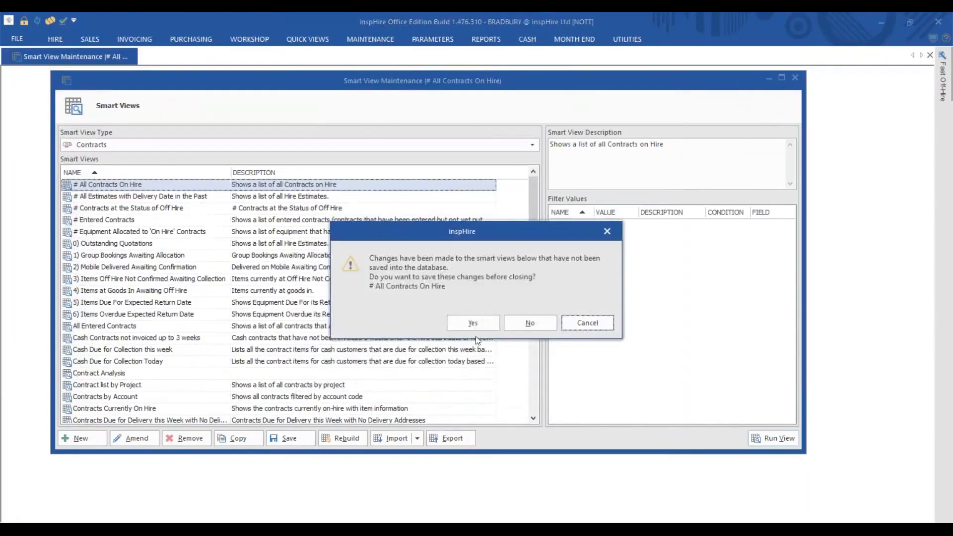
{"action": "left_click", "coordinate": [529, 324]}
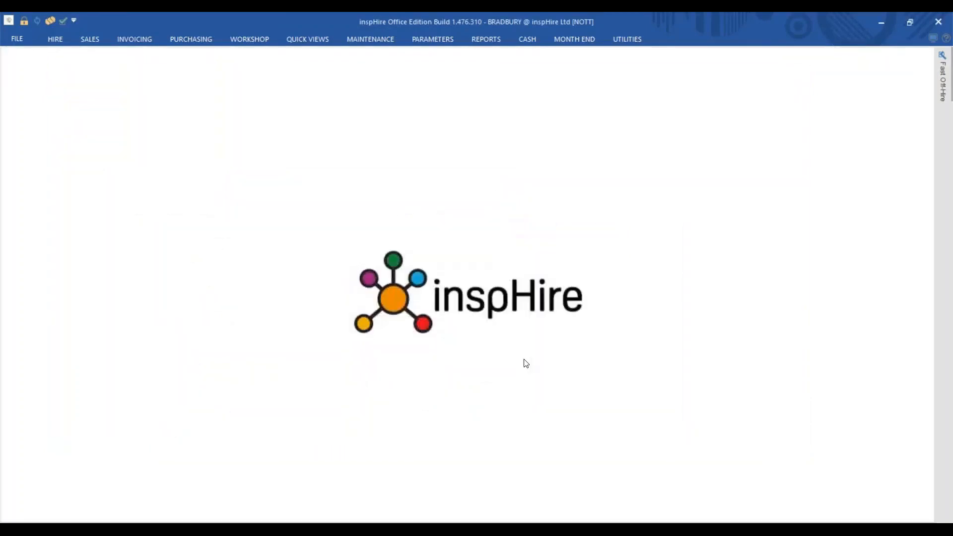